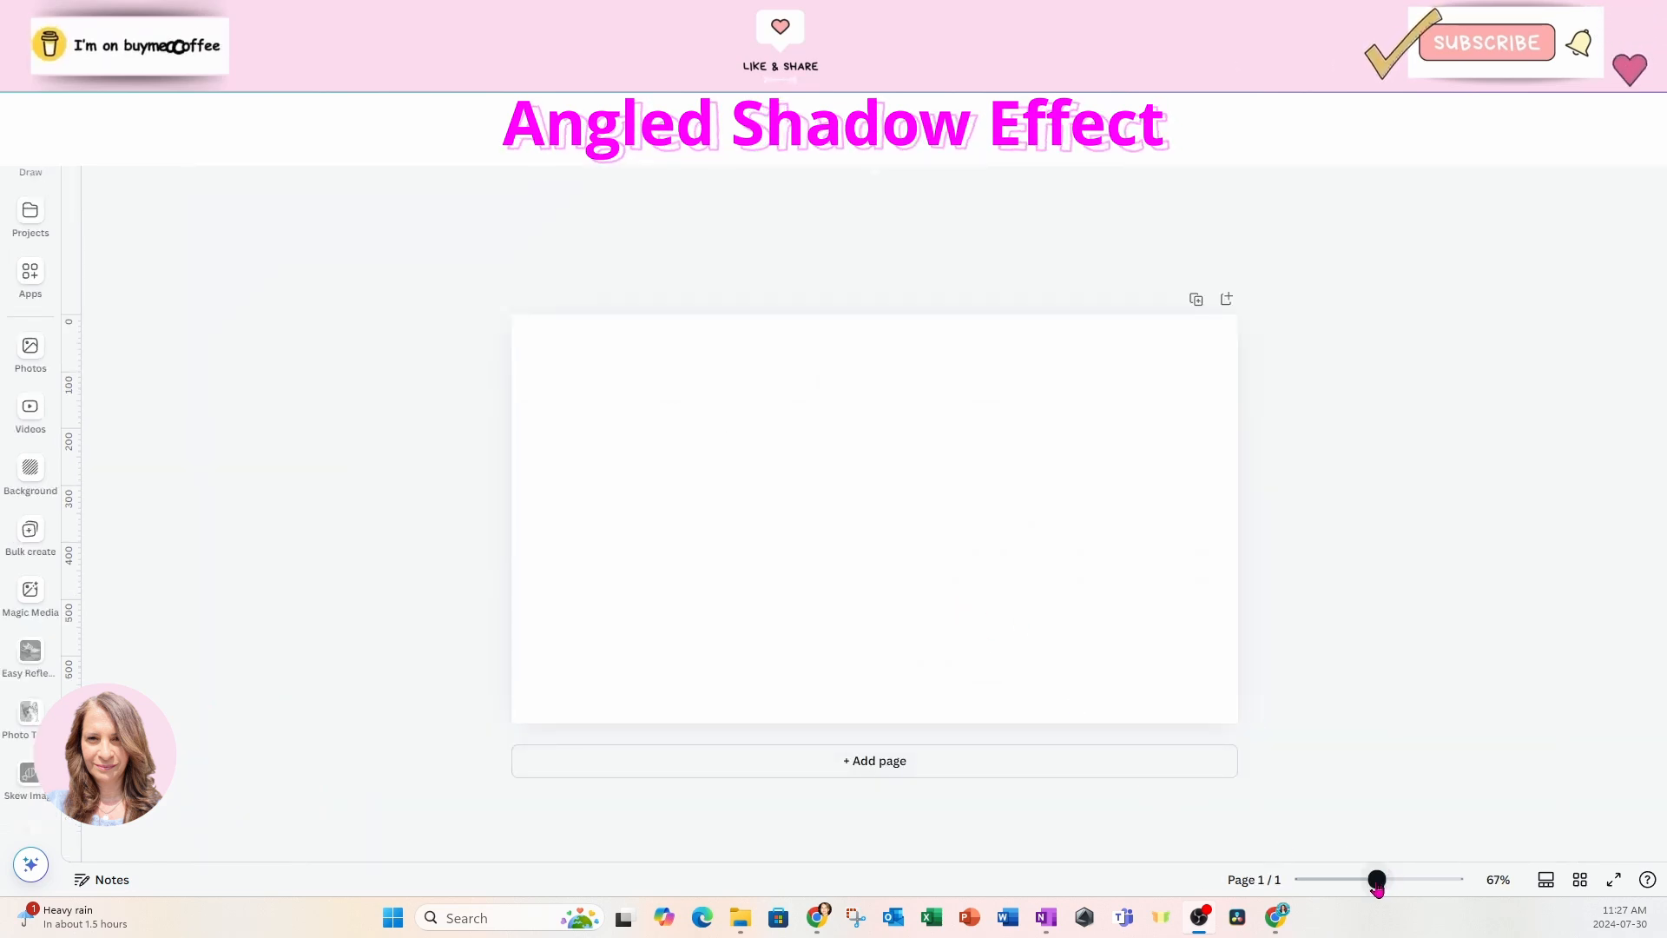
# Step: Check the blank design's name and pixel dimensions in its file details
pyautogui.click(1388, 880)
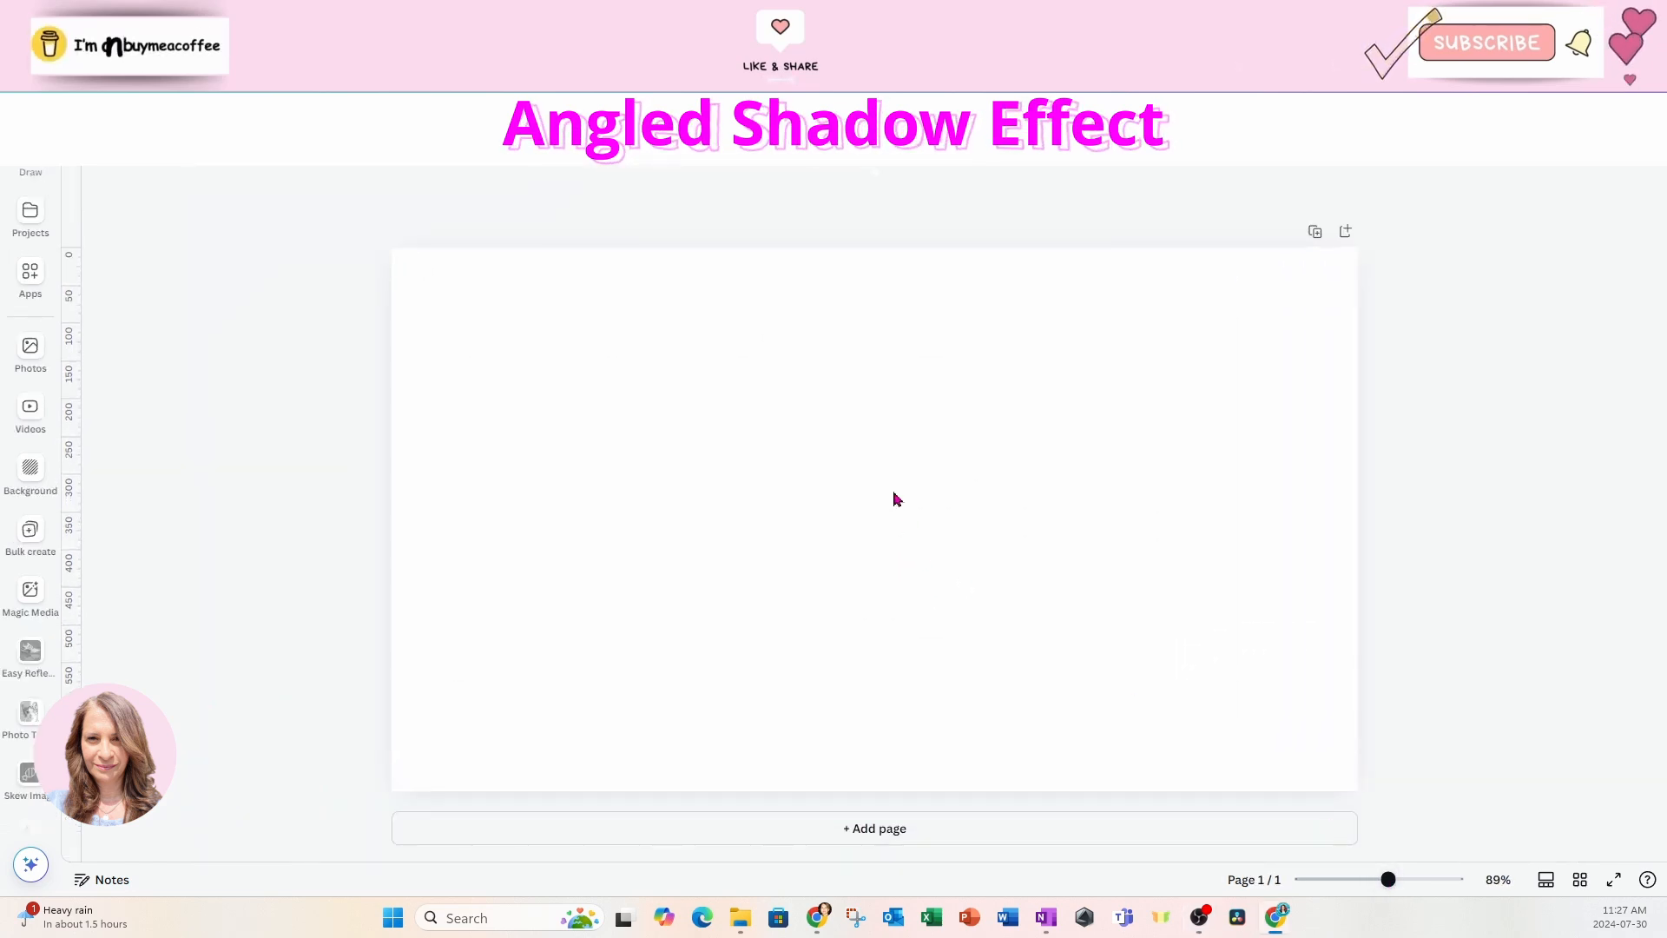
pyautogui.click(760, 361)
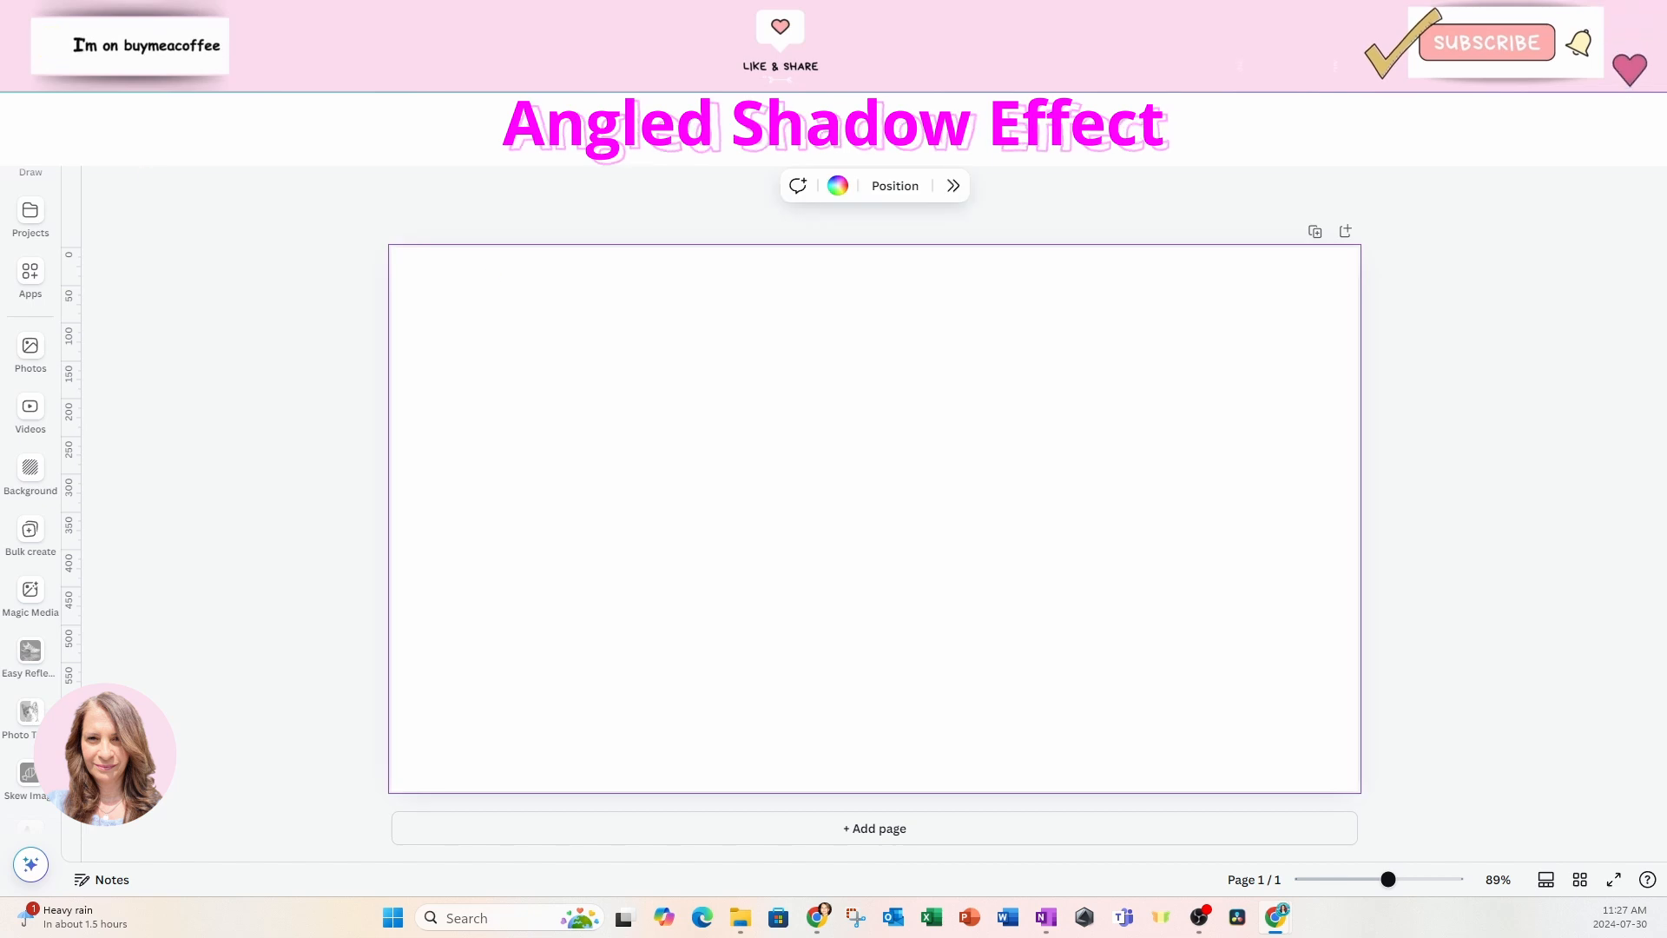
pyautogui.click(78, 115)
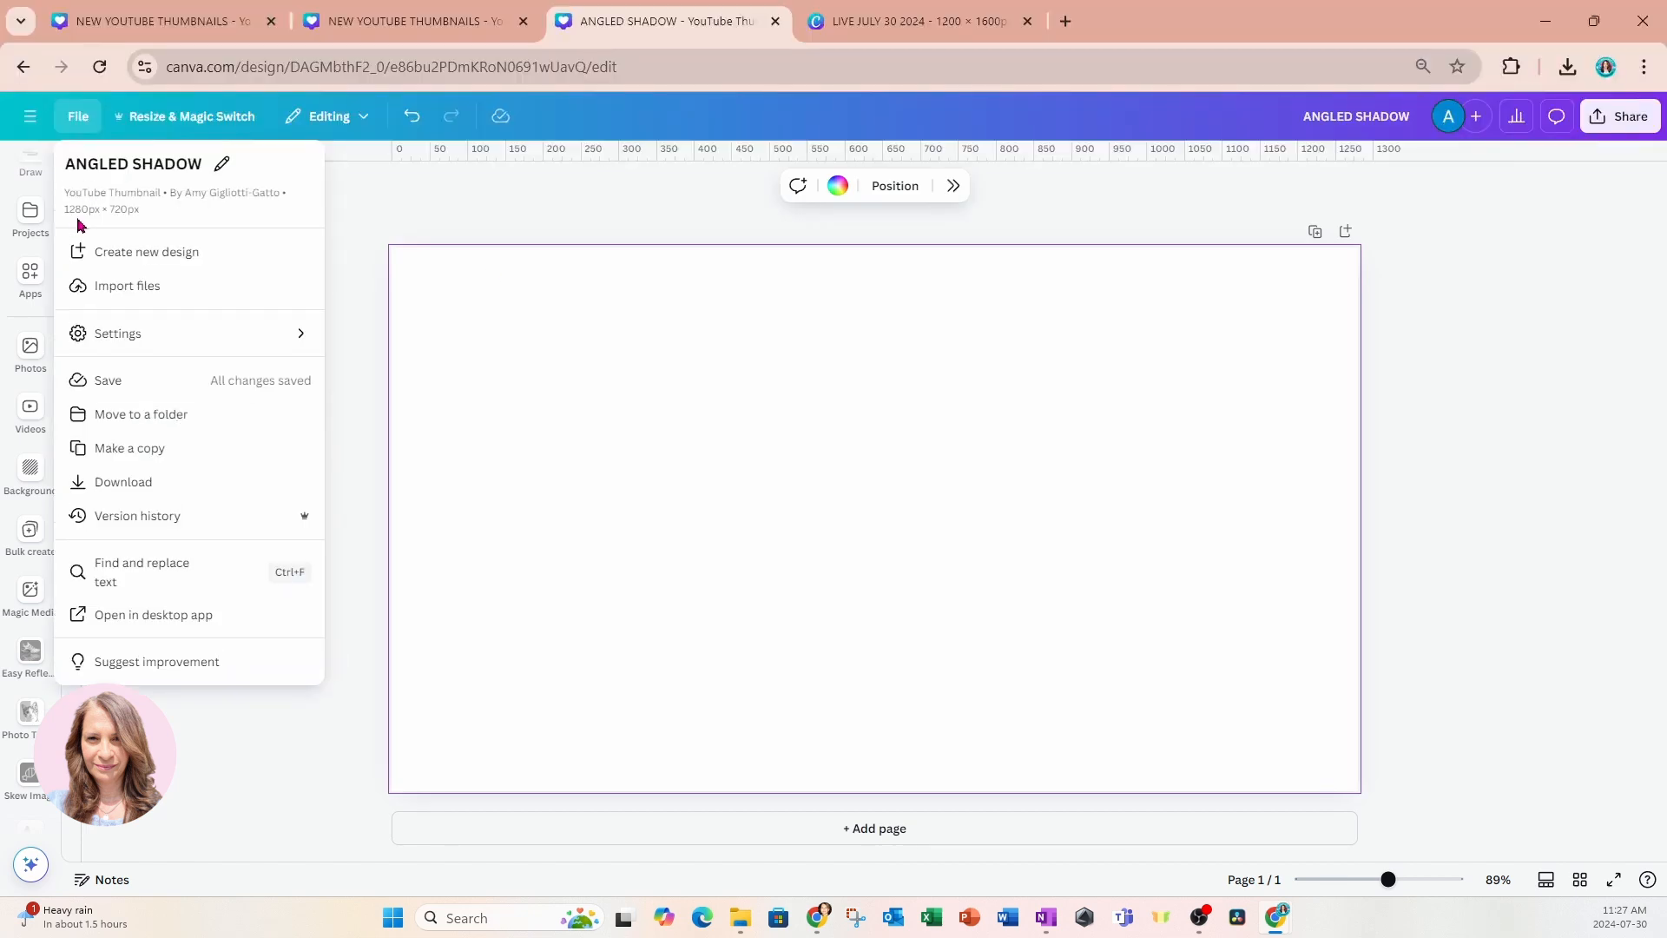
pyautogui.click(506, 369)
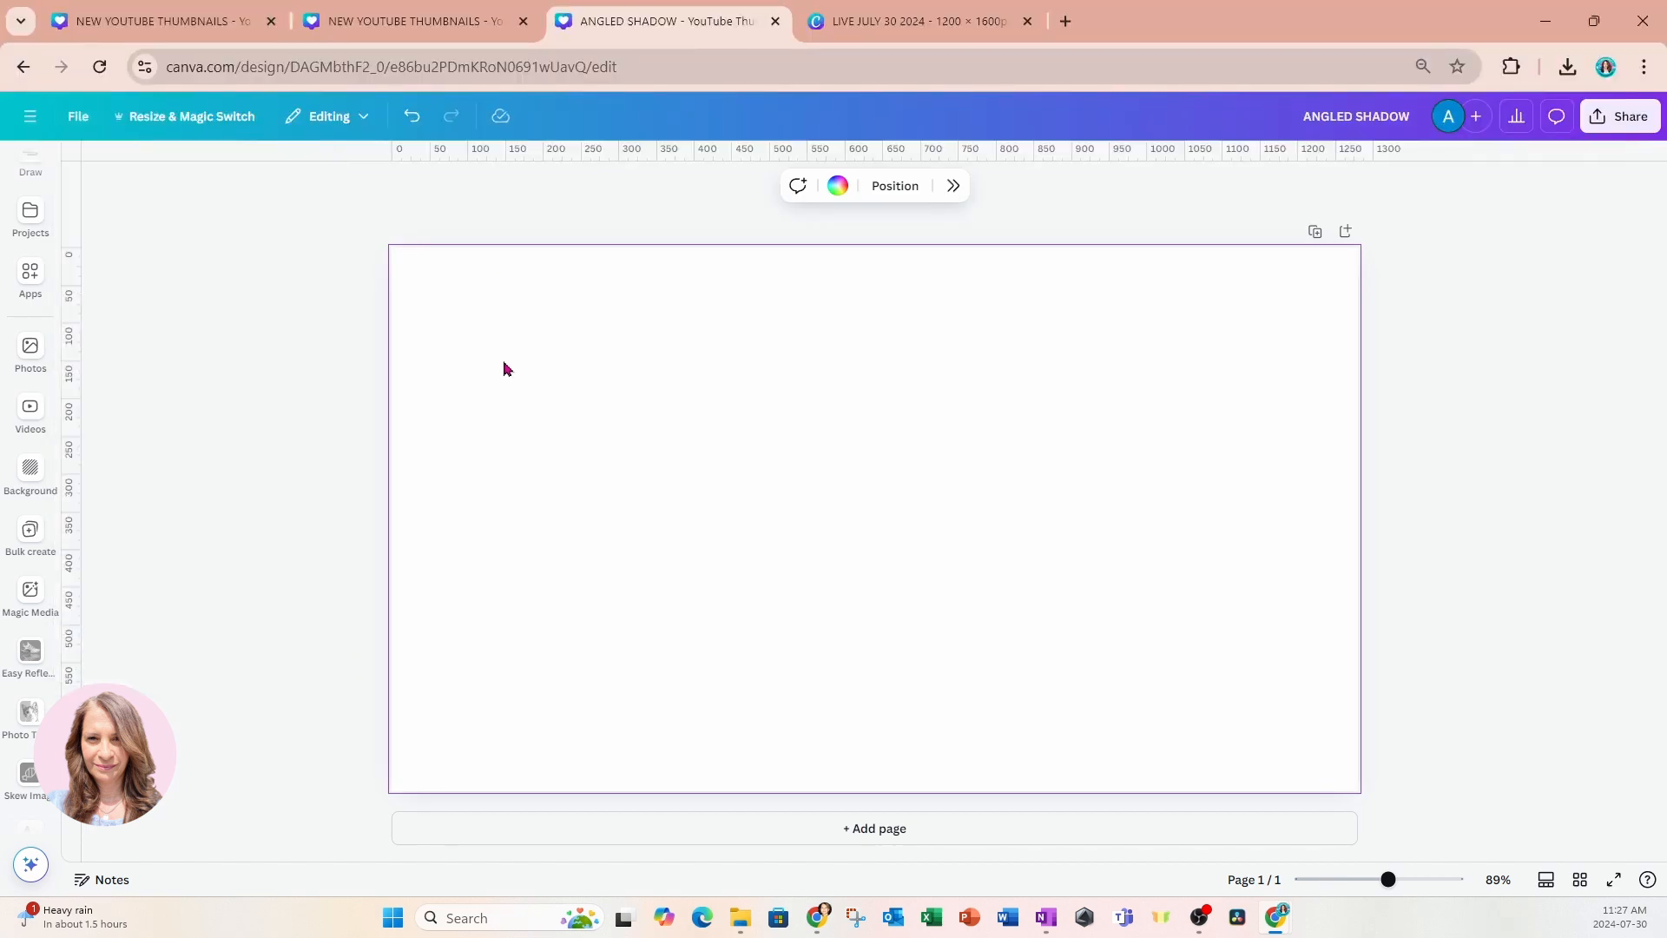
# Step: Add a text box to the blank page and replace its placeholder with the word "shadow"
pyautogui.scroll(4, 45, 324)
pyautogui.click(33, 304)
pyautogui.click(143, 226)
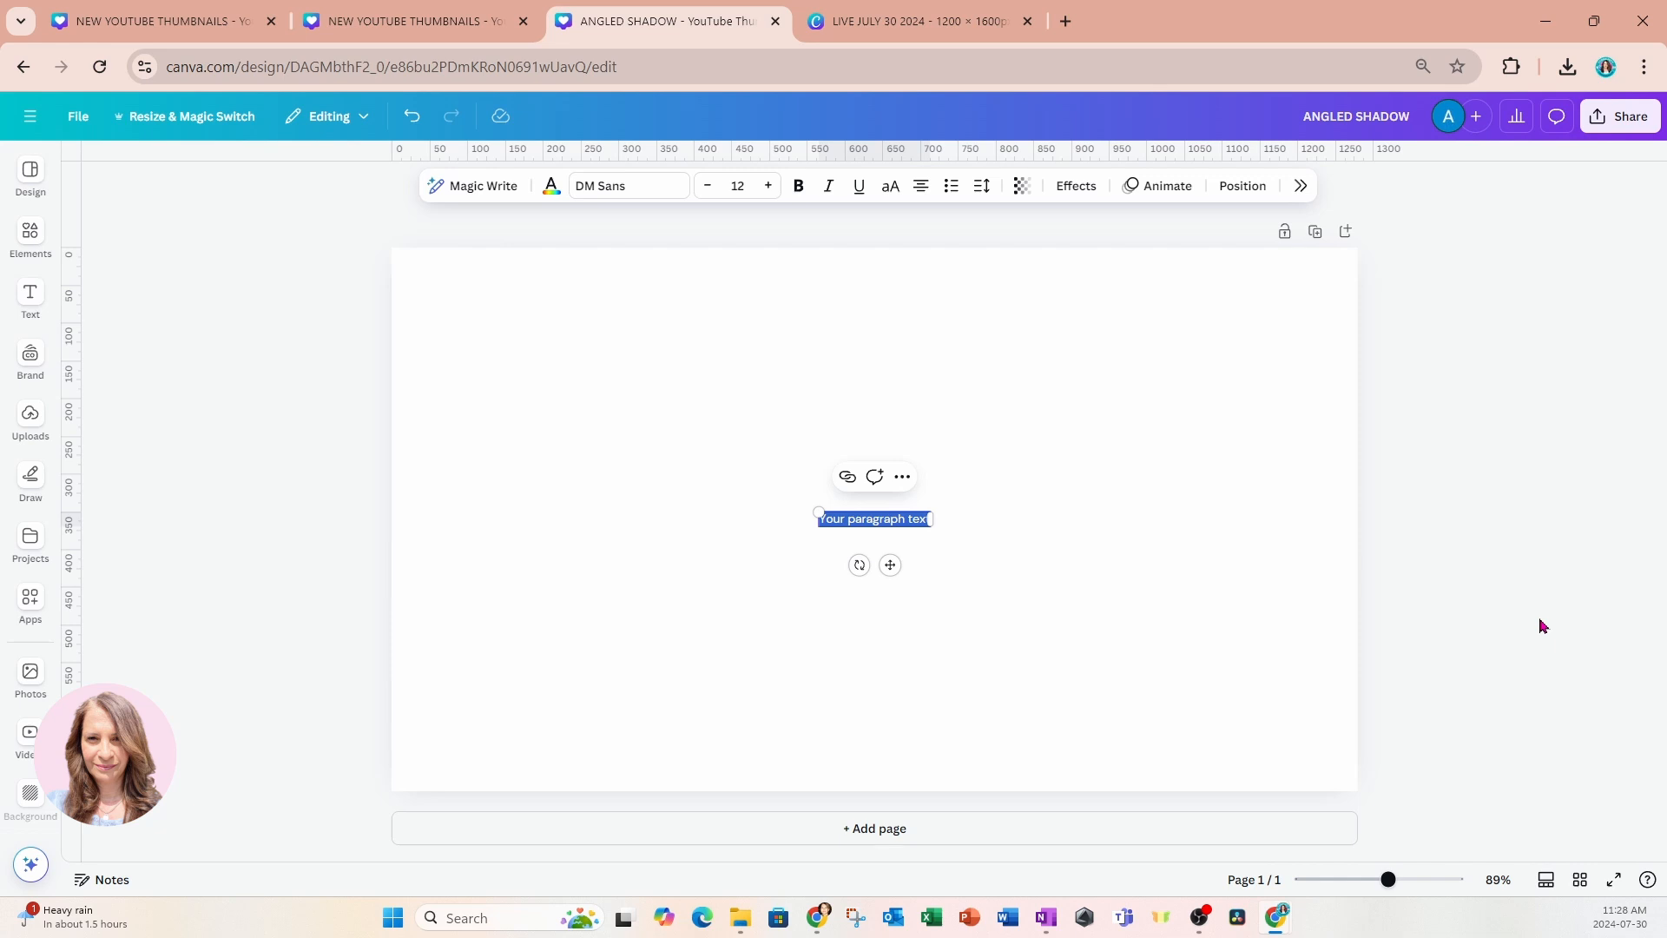
pyautogui.write('SHADO')
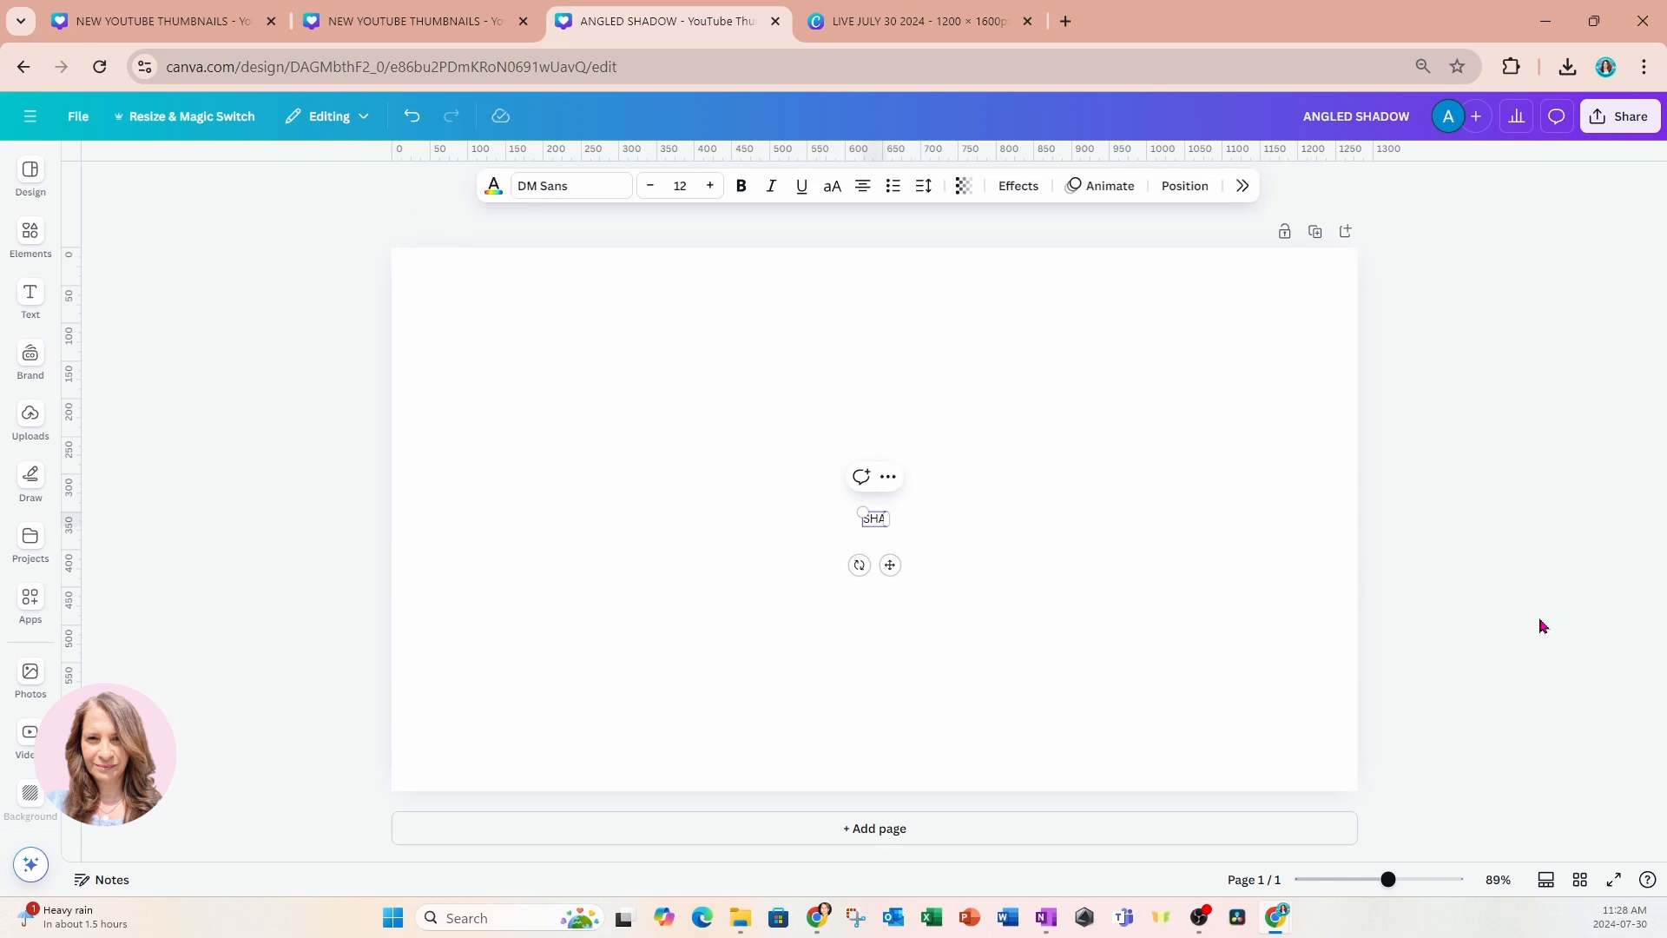
pyautogui.press('BackSpace')
pyautogui.press('BackSpace')
pyautogui.press('BackSpace')
pyautogui.press('BackSpace')
pyautogui.press('BackSpace')
pyautogui.write('shadow')
# Step: Enlarge the "shadow" text to size 155 across the middle of the page and set its font to Anton
pyautogui.moveTo(849, 514); pyautogui.dragTo(562, 418)
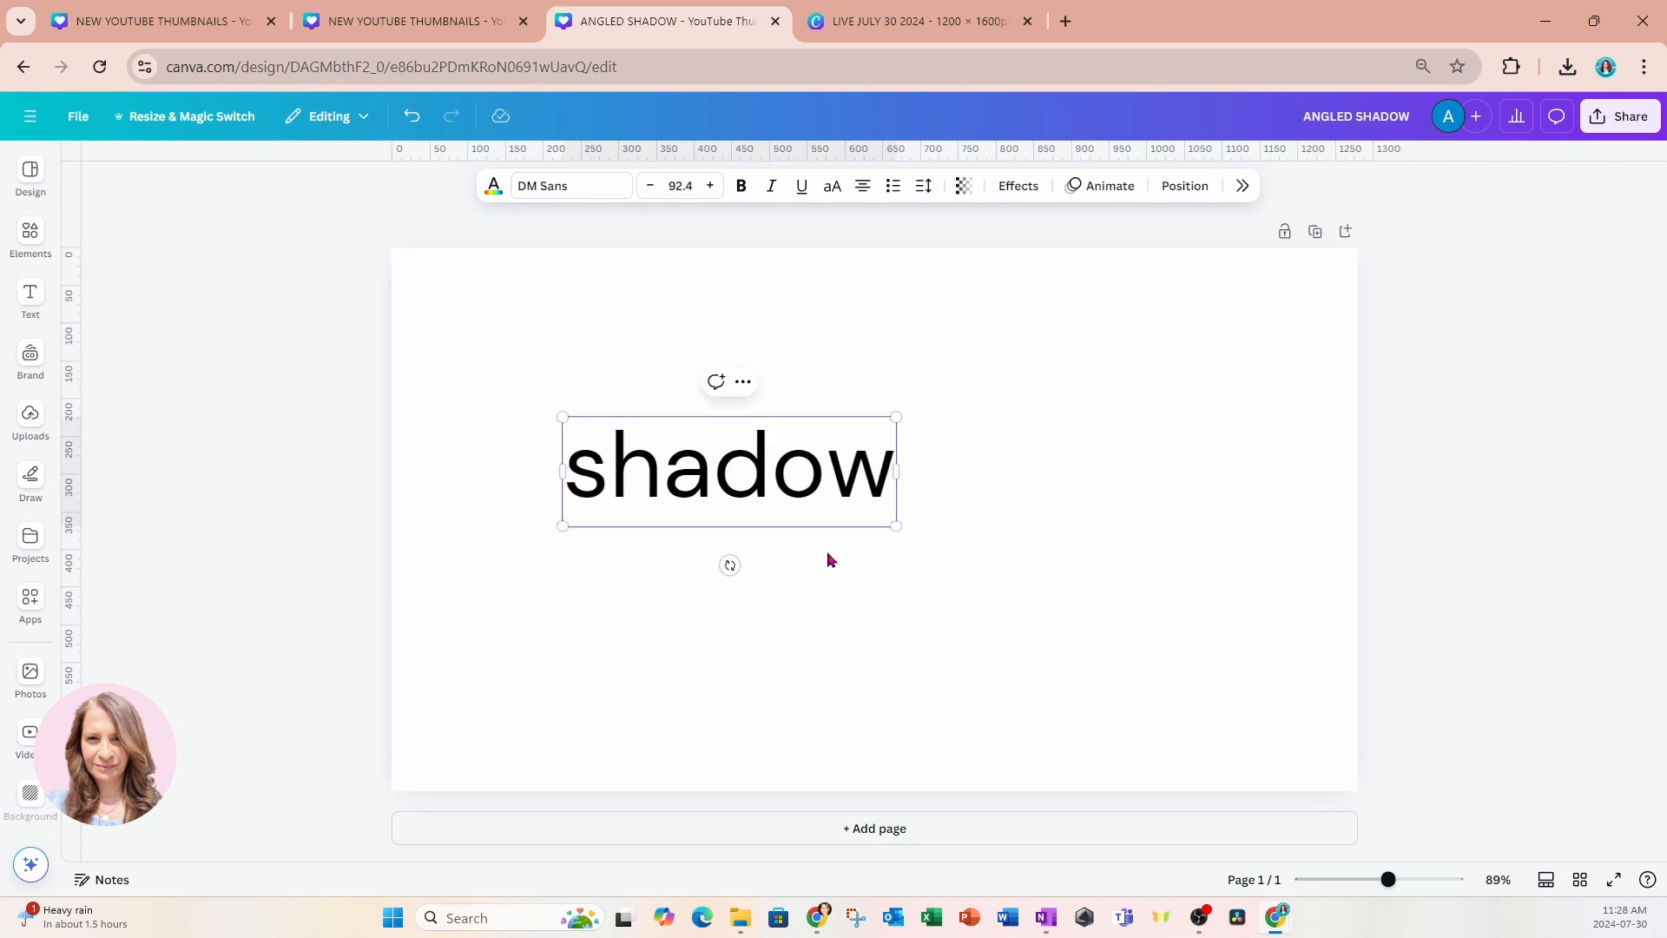
pyautogui.moveTo(898, 523); pyautogui.dragTo(1121, 599)
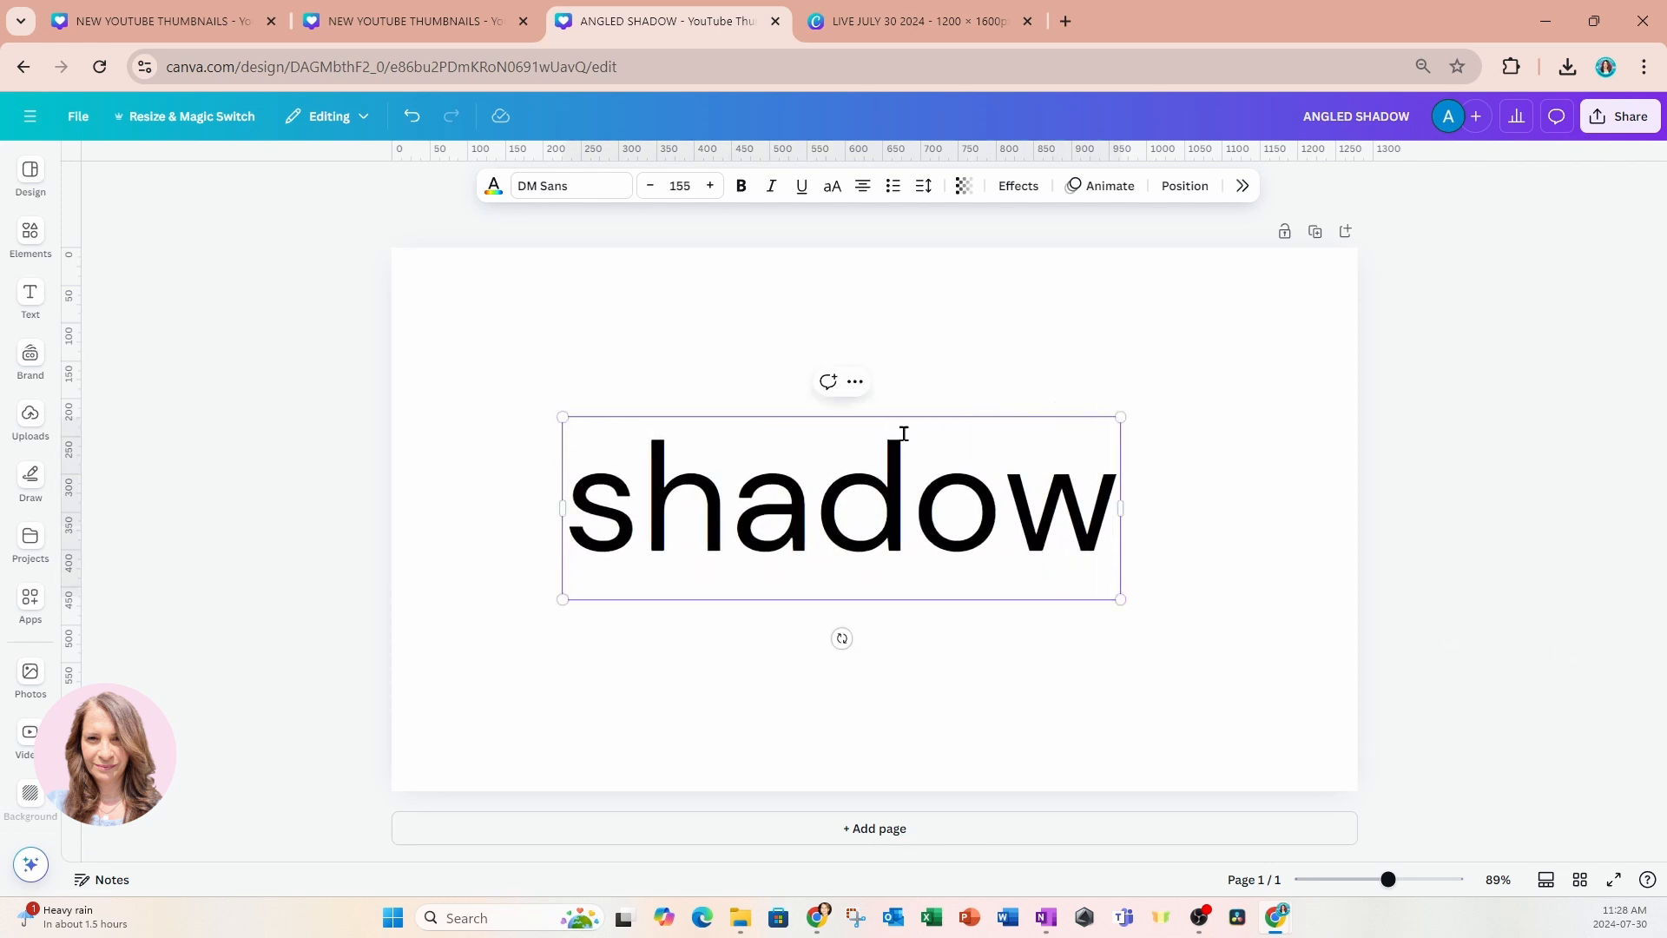
pyautogui.click(595, 189)
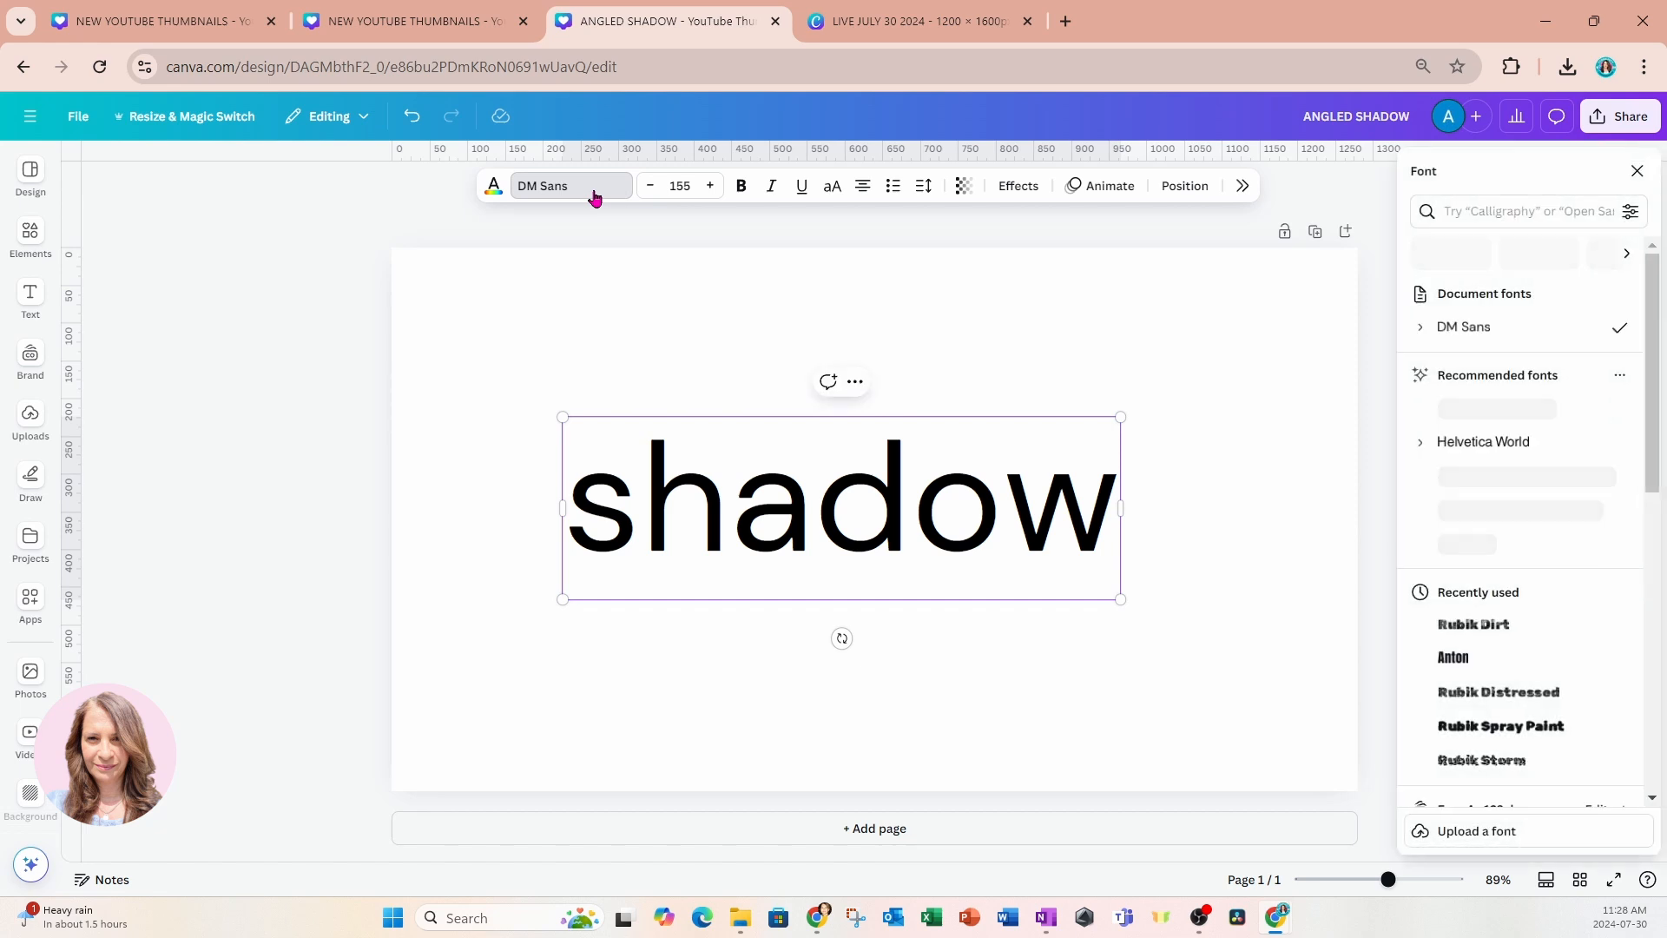
pyautogui.click(1489, 665)
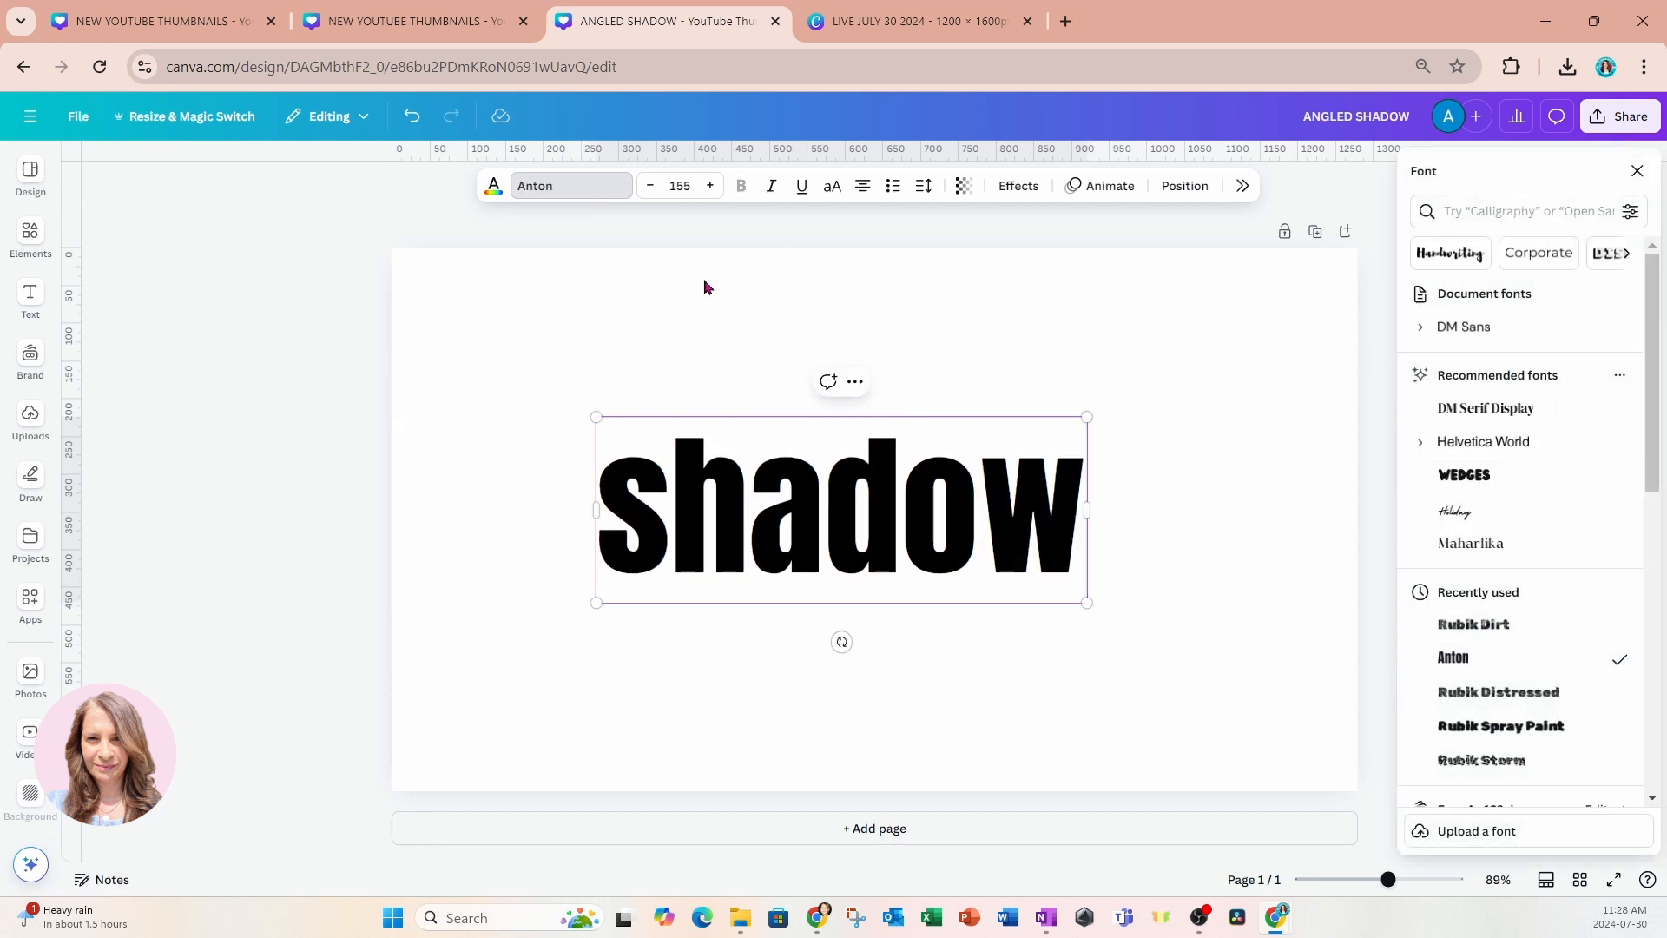
# Step: Recolor the word "shadow" with the dark violet swatch from the default solid colors
pyautogui.click(493, 187)
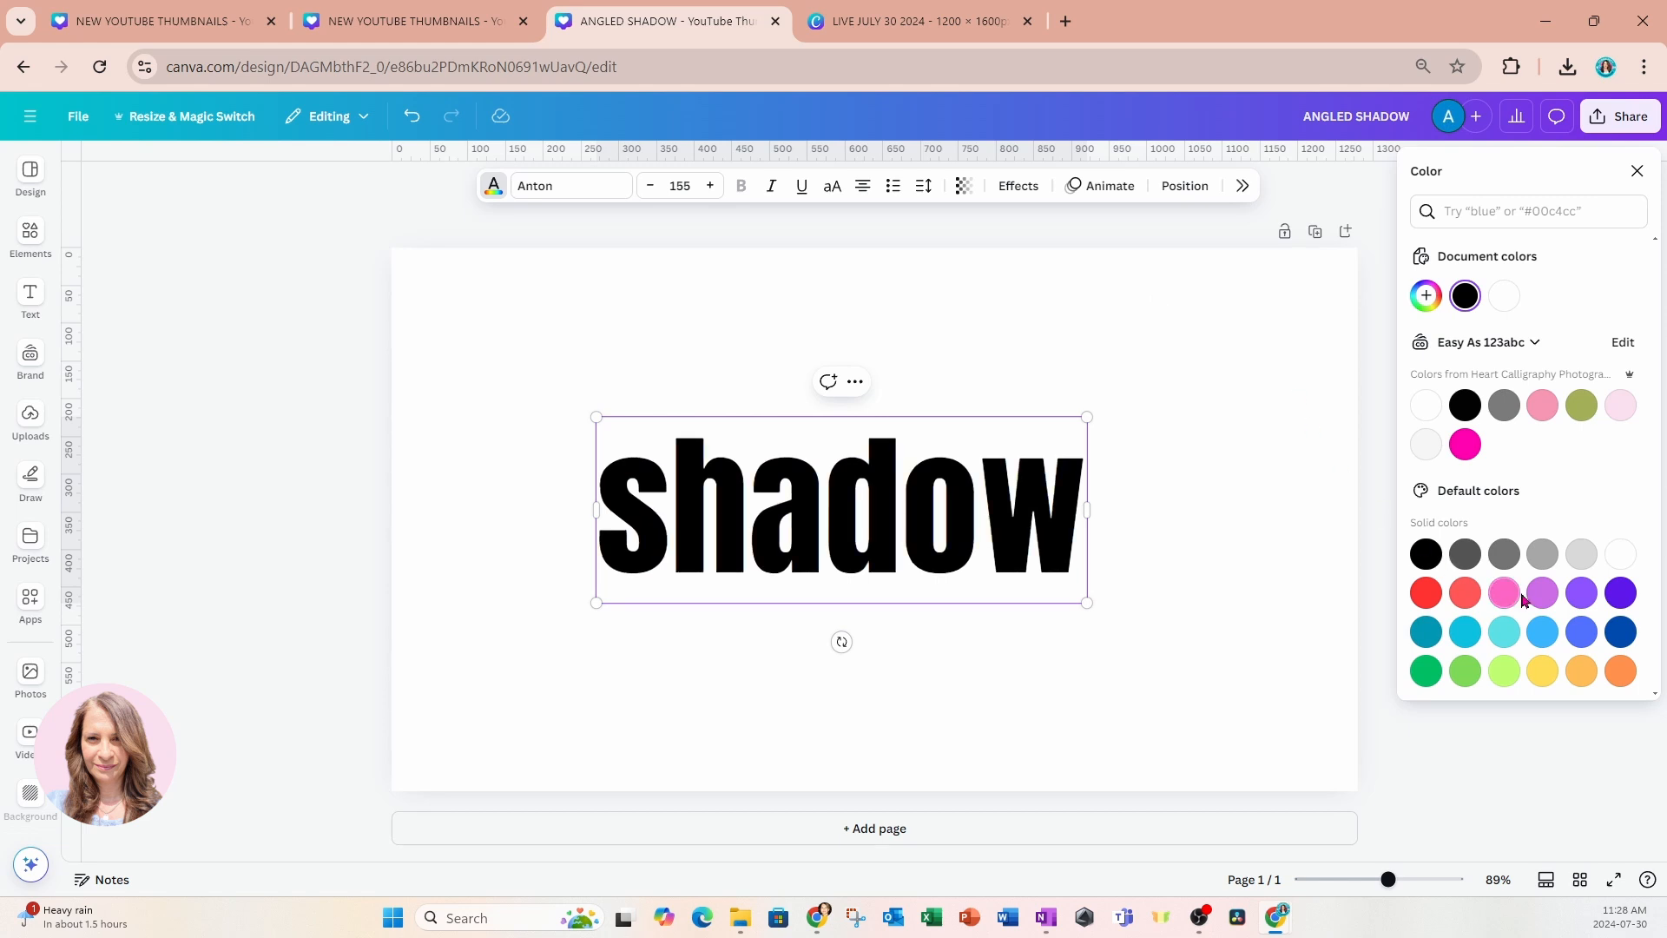
pyautogui.click(1620, 595)
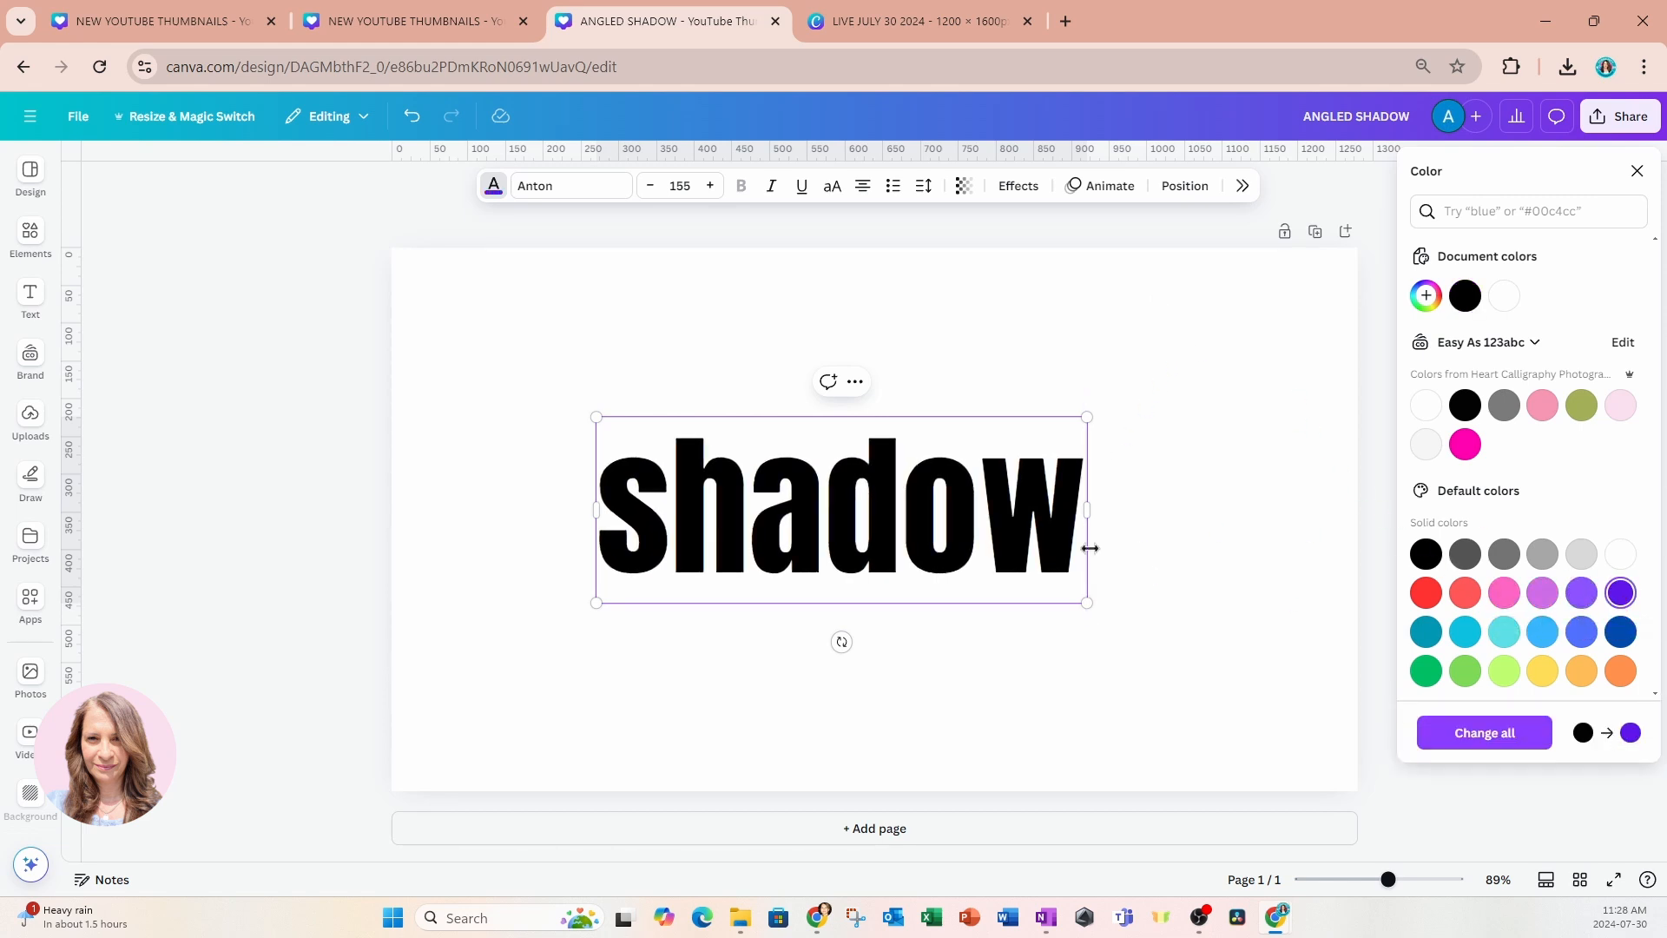
pyautogui.hotkey('ctrl', 'z')
pyautogui.doubleClick(725, 477)
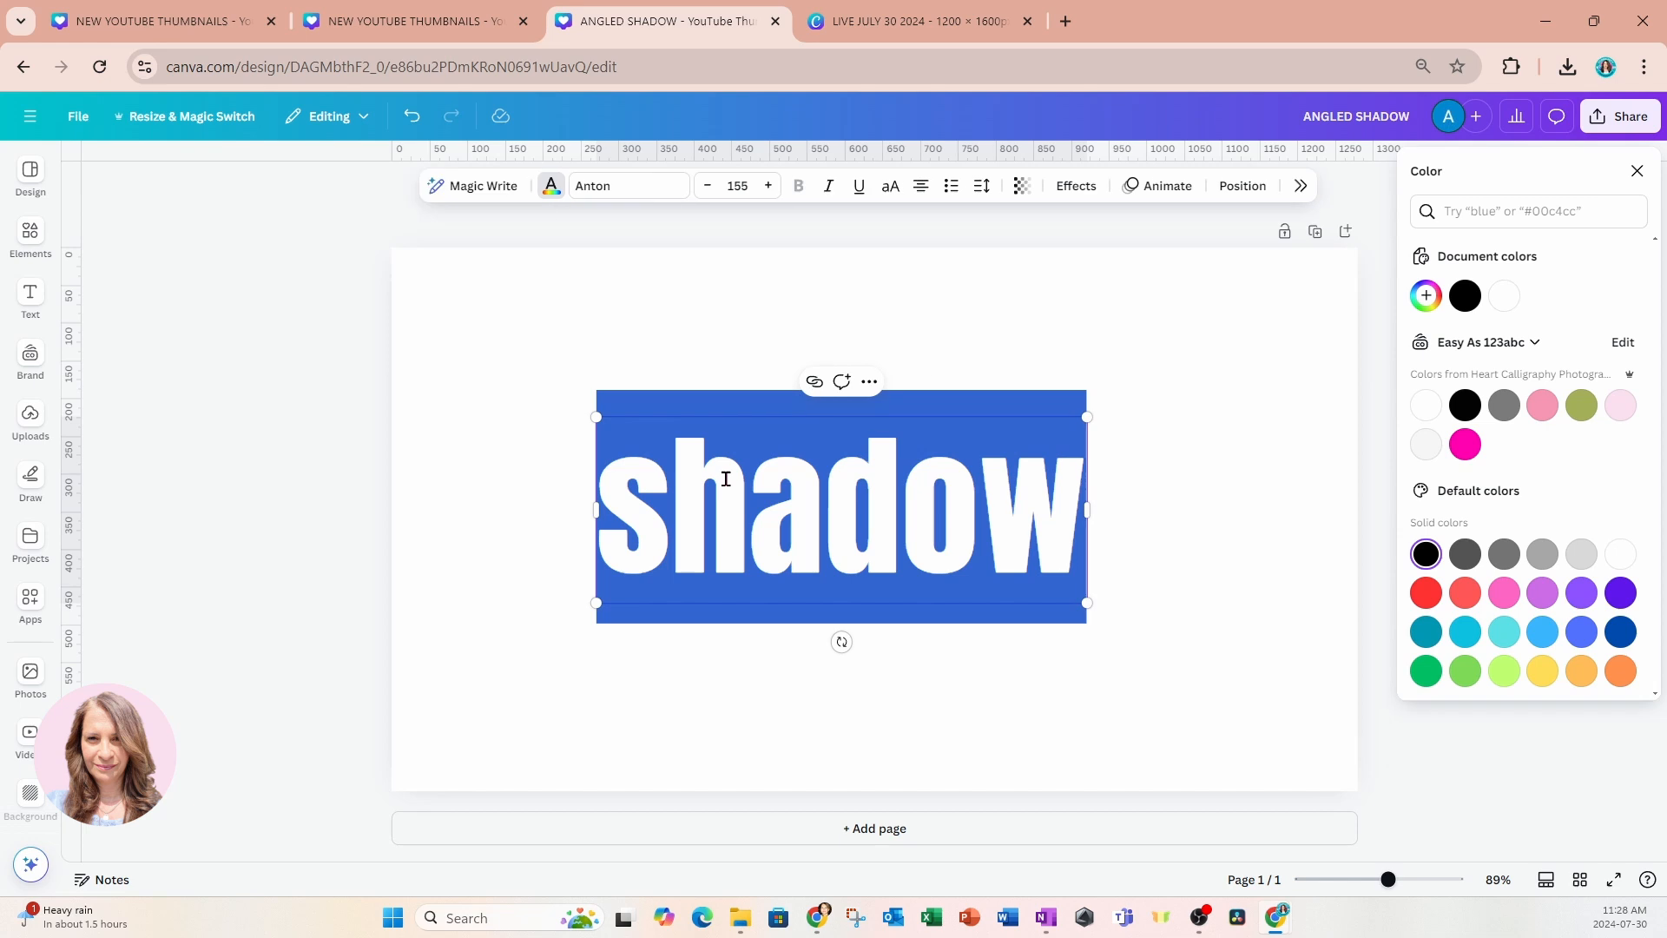
pyautogui.click(1620, 594)
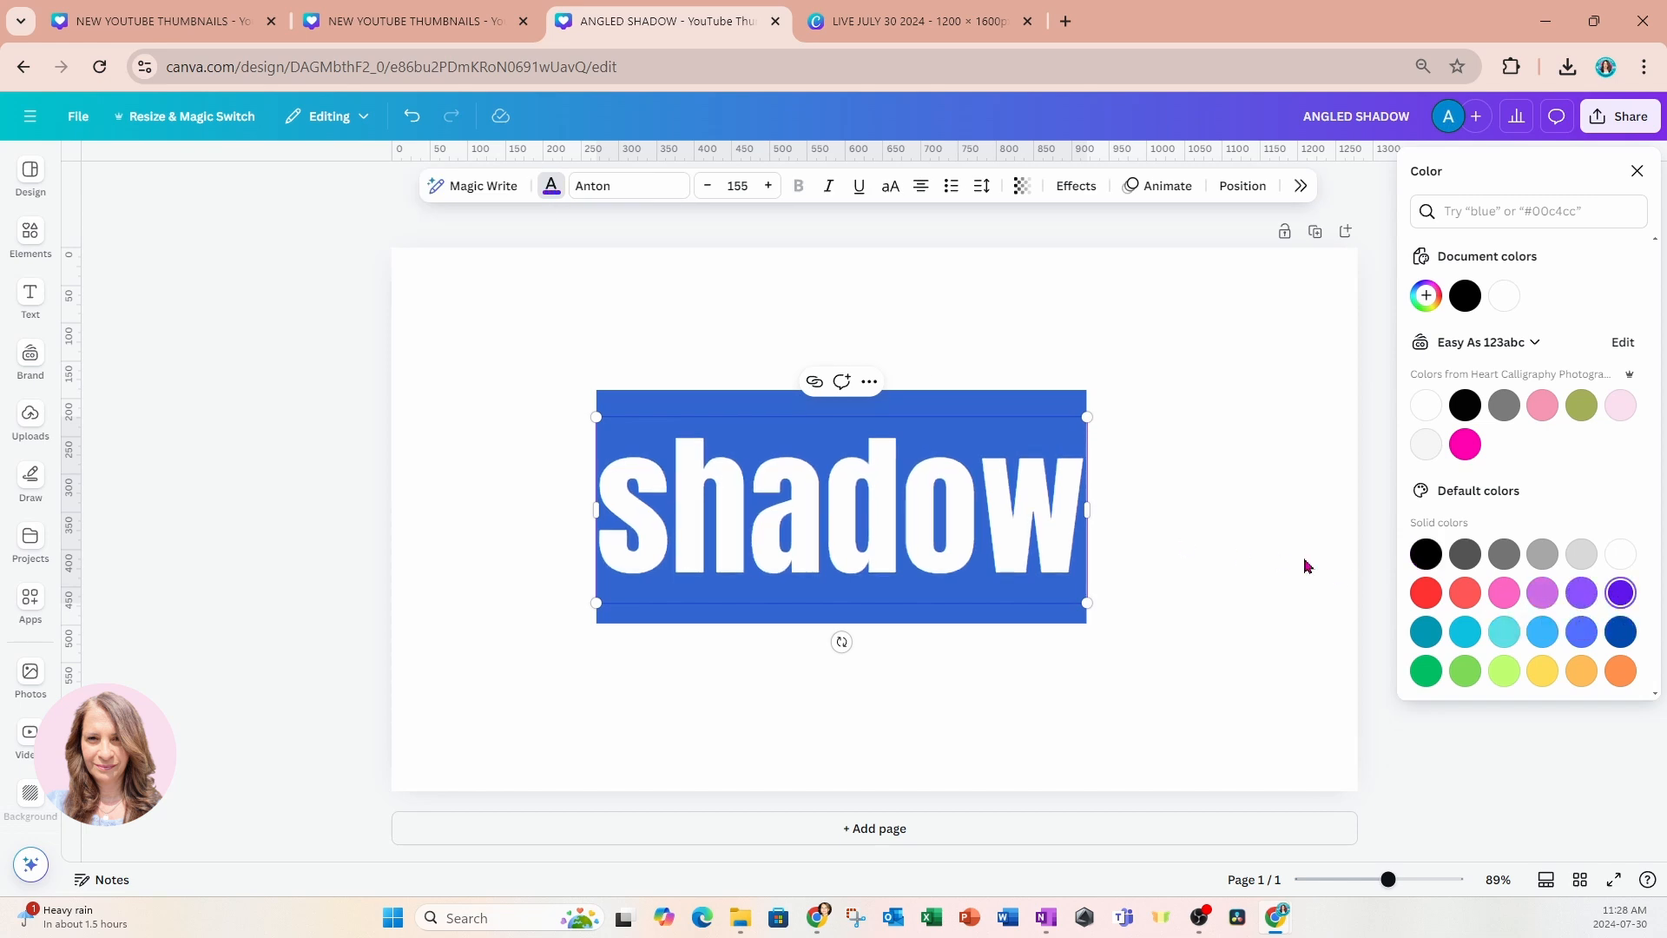
pyautogui.click(1253, 547)
pyautogui.click(935, 535)
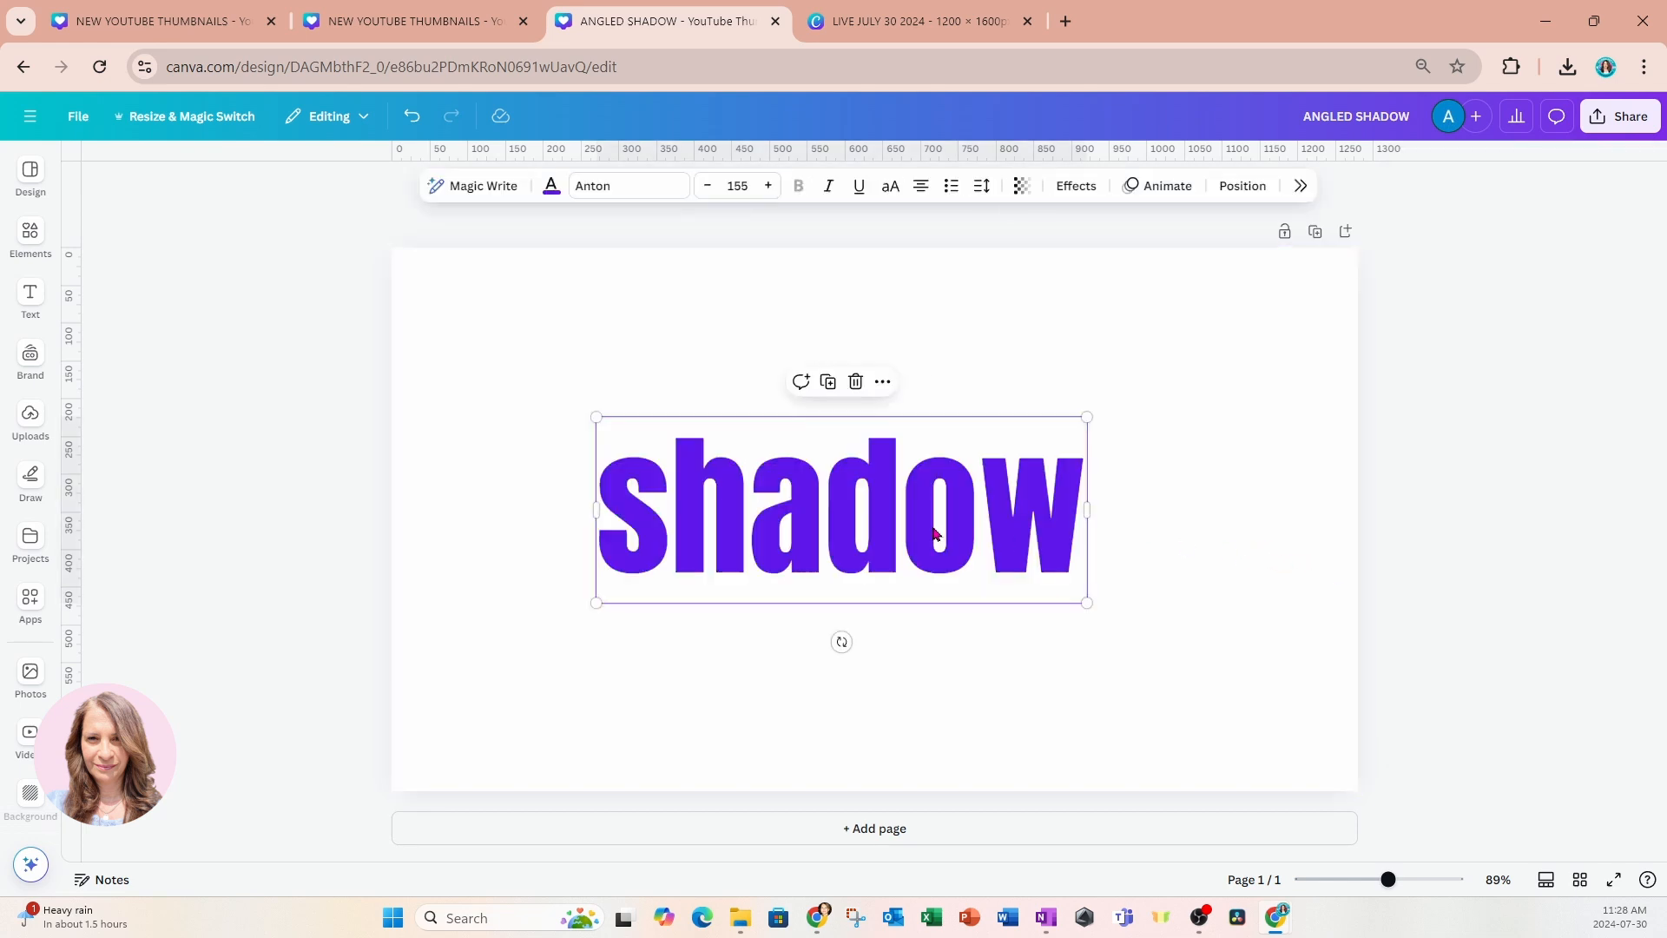
# Step: Give the "shadow" text a more saturated custom violet and nudge it slightly on the page
pyautogui.click(552, 188)
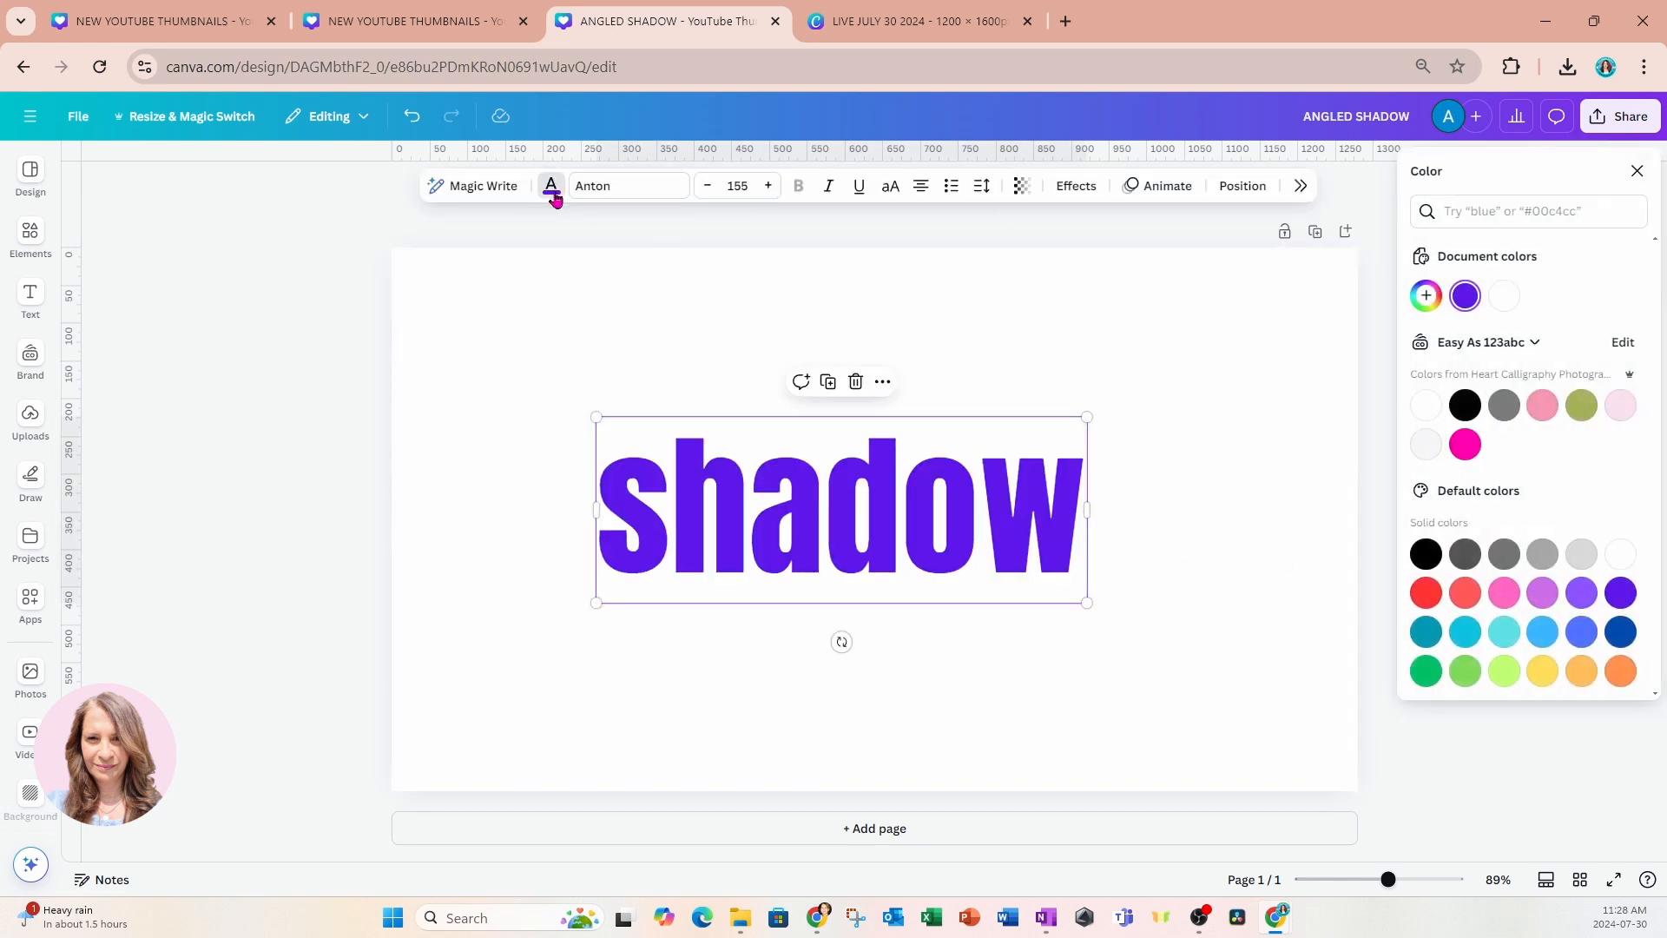
pyautogui.click(1413, 297)
pyautogui.moveTo(1625, 346); pyautogui.dragTo(1643, 337)
pyautogui.click(1225, 405)
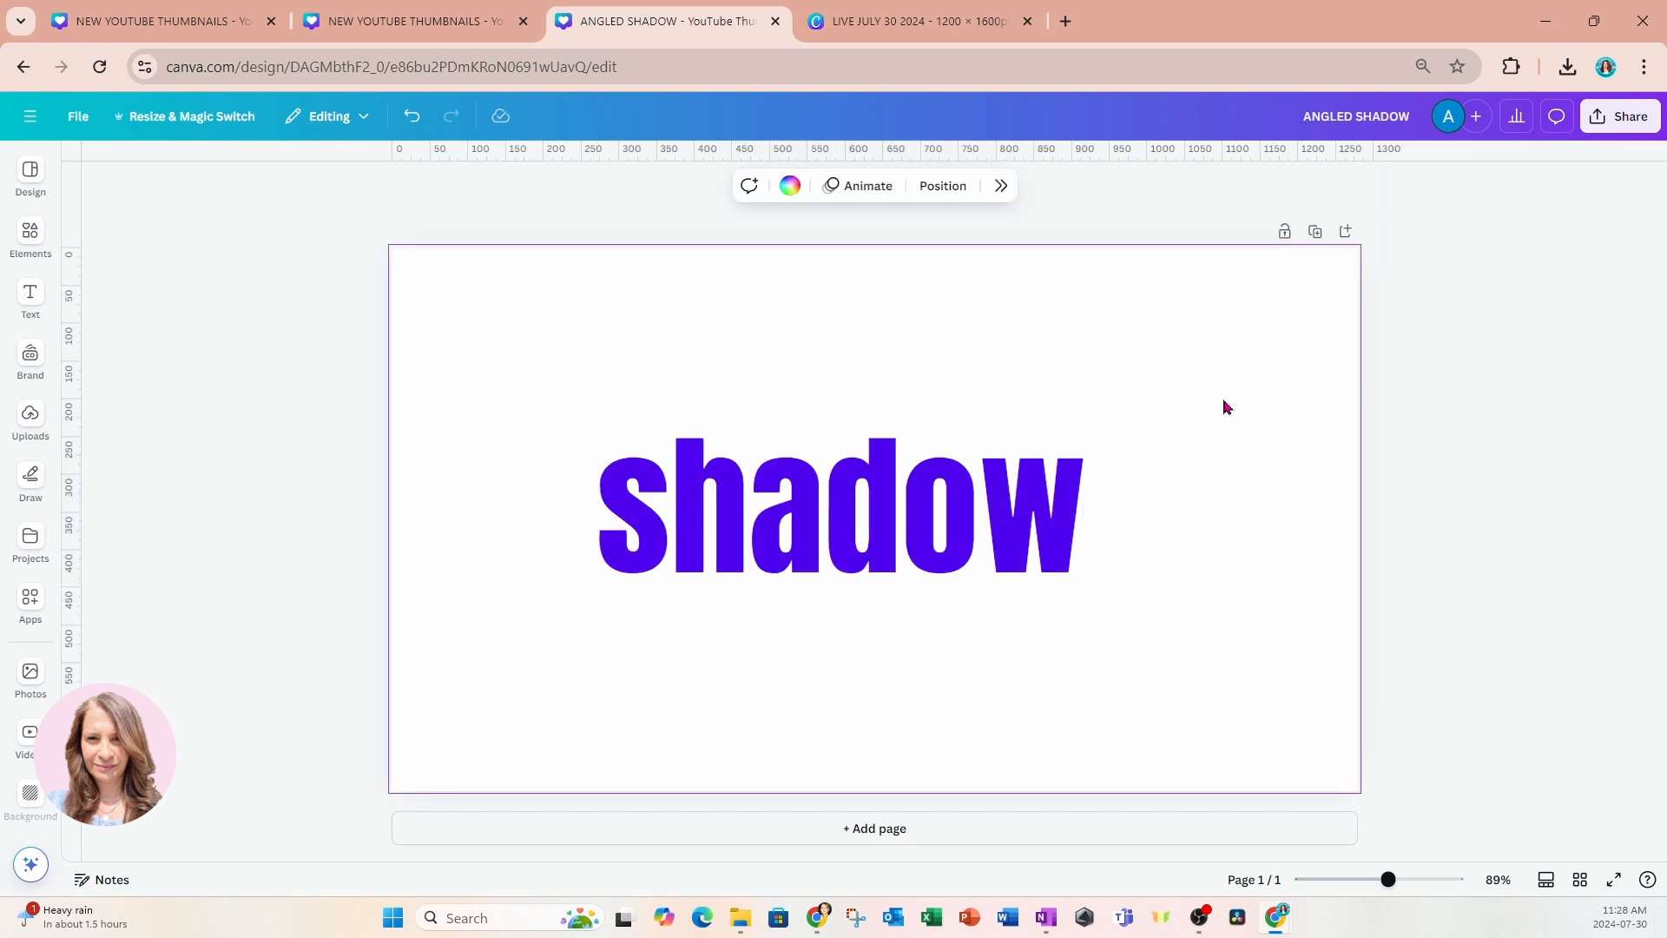
pyautogui.moveTo(1034, 521); pyautogui.dragTo(1030, 522)
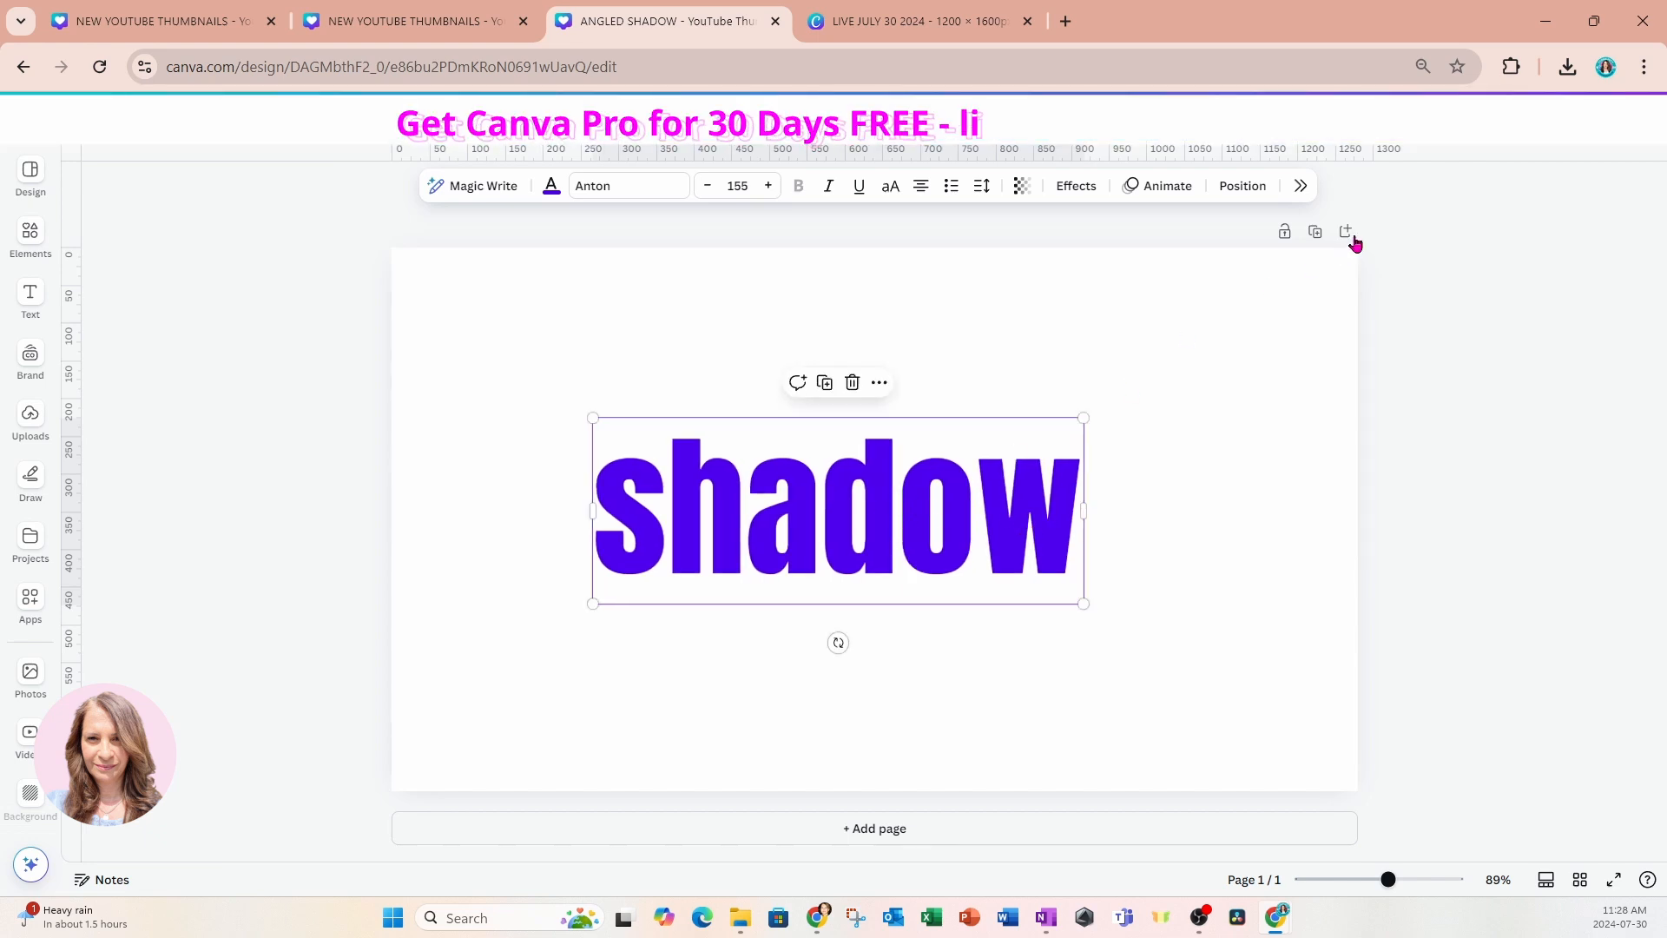
# Step: Download the design as a PNG at size 1 with a transparent background
pyautogui.click(1620, 122)
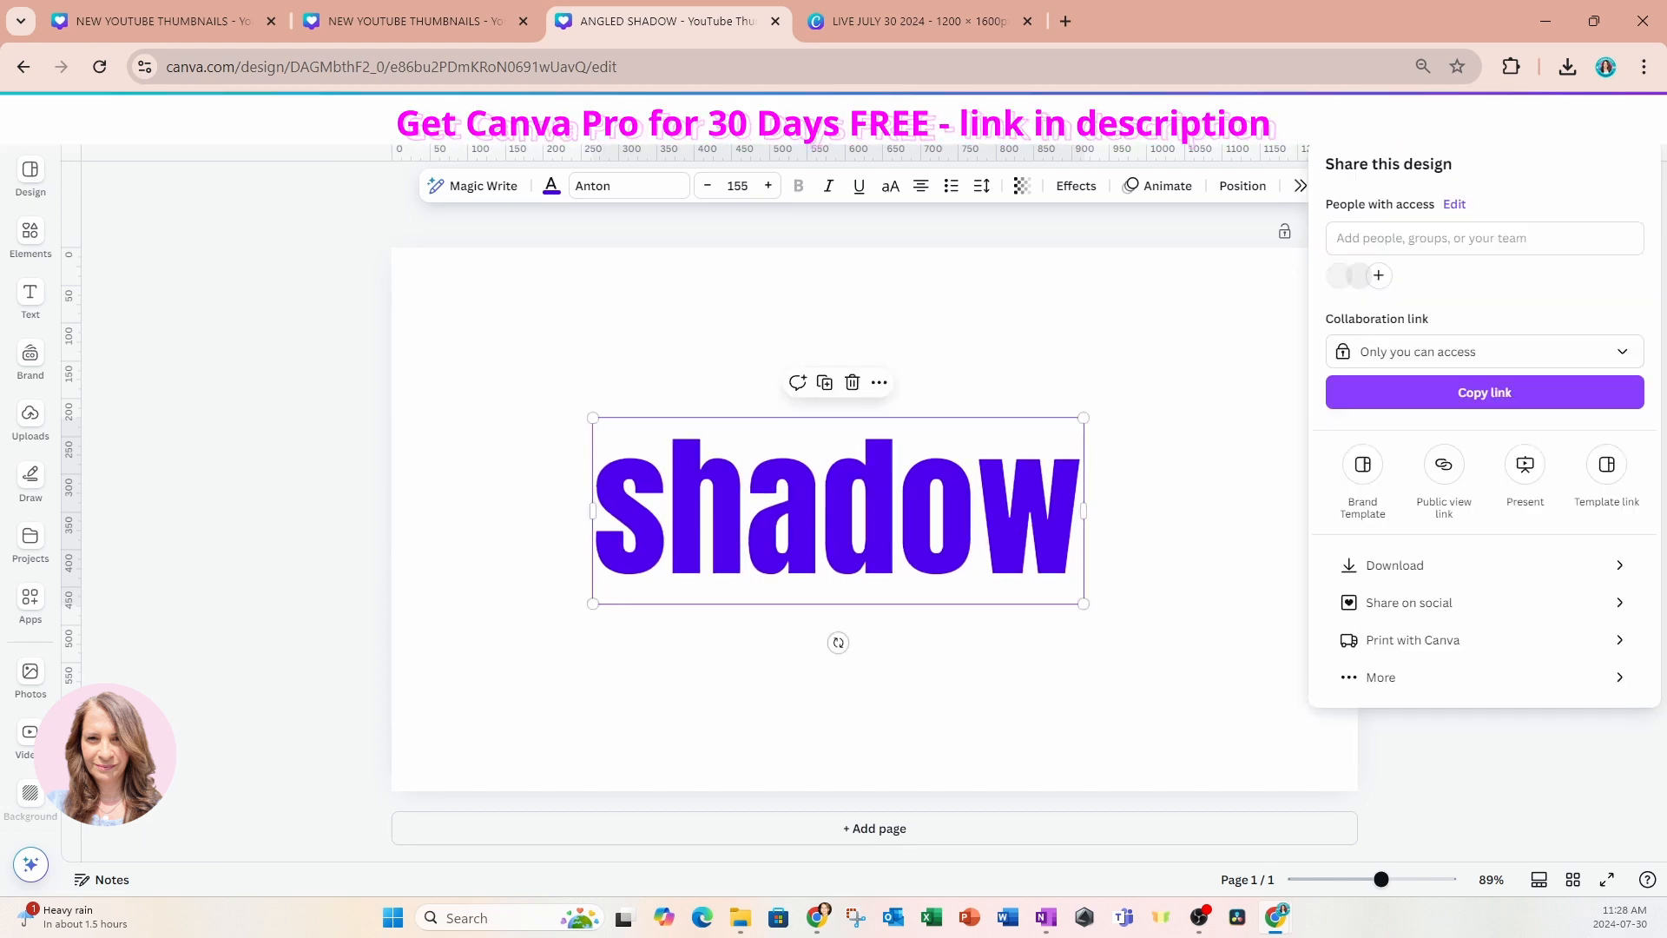
pyautogui.click(1396, 566)
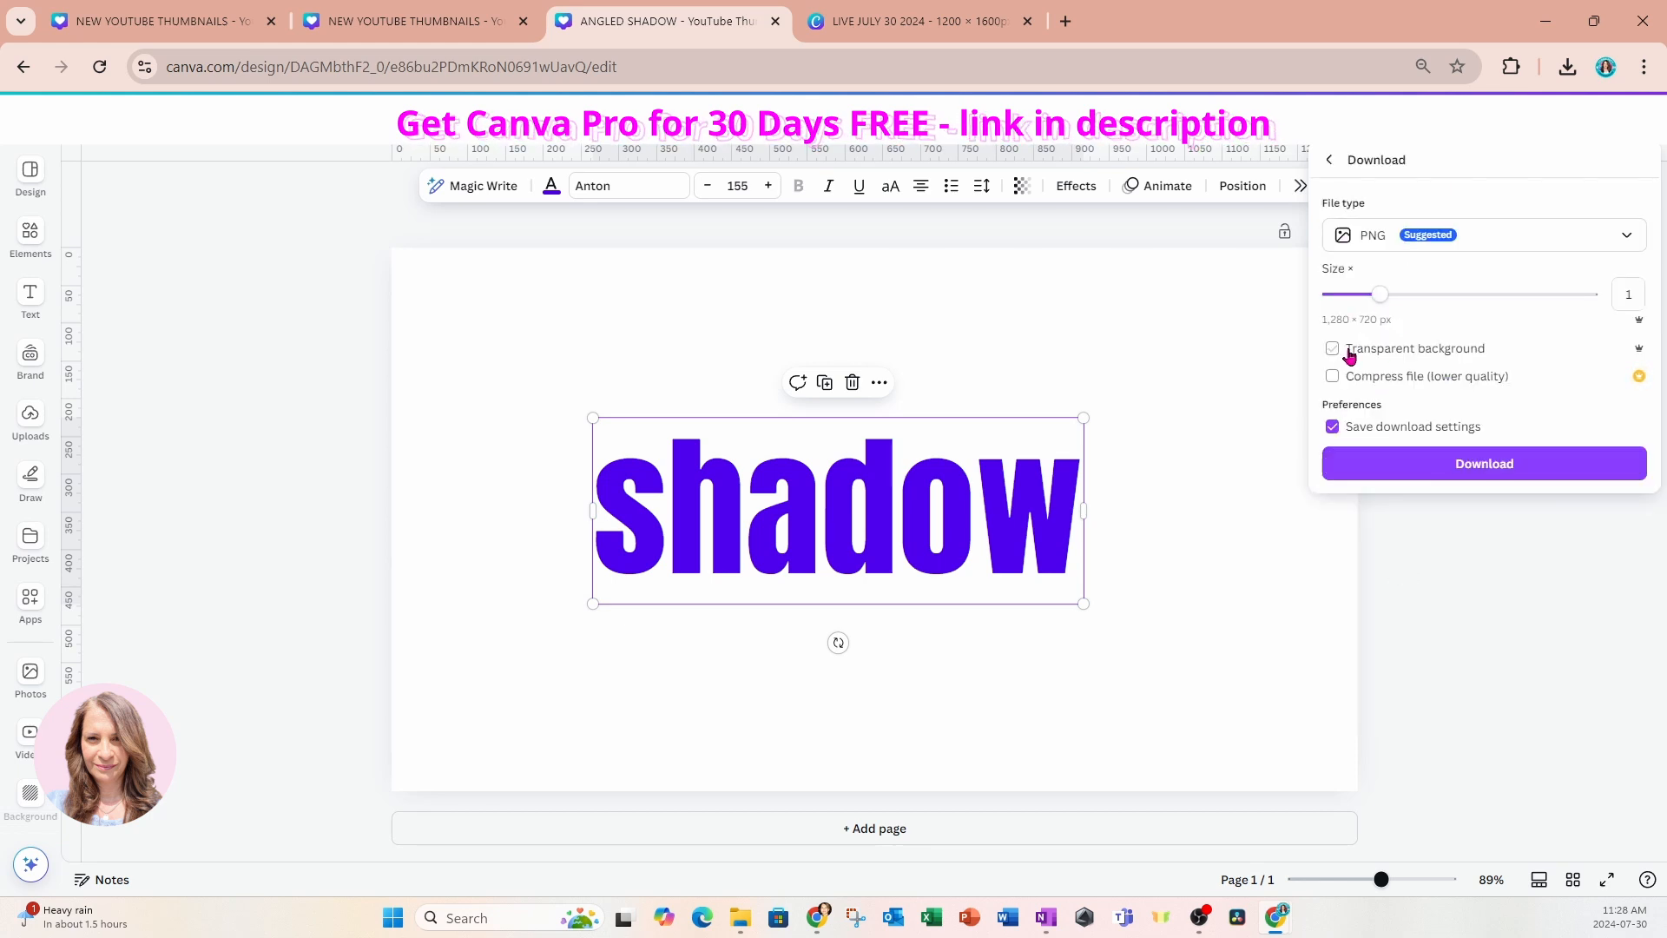
pyautogui.click(1421, 474)
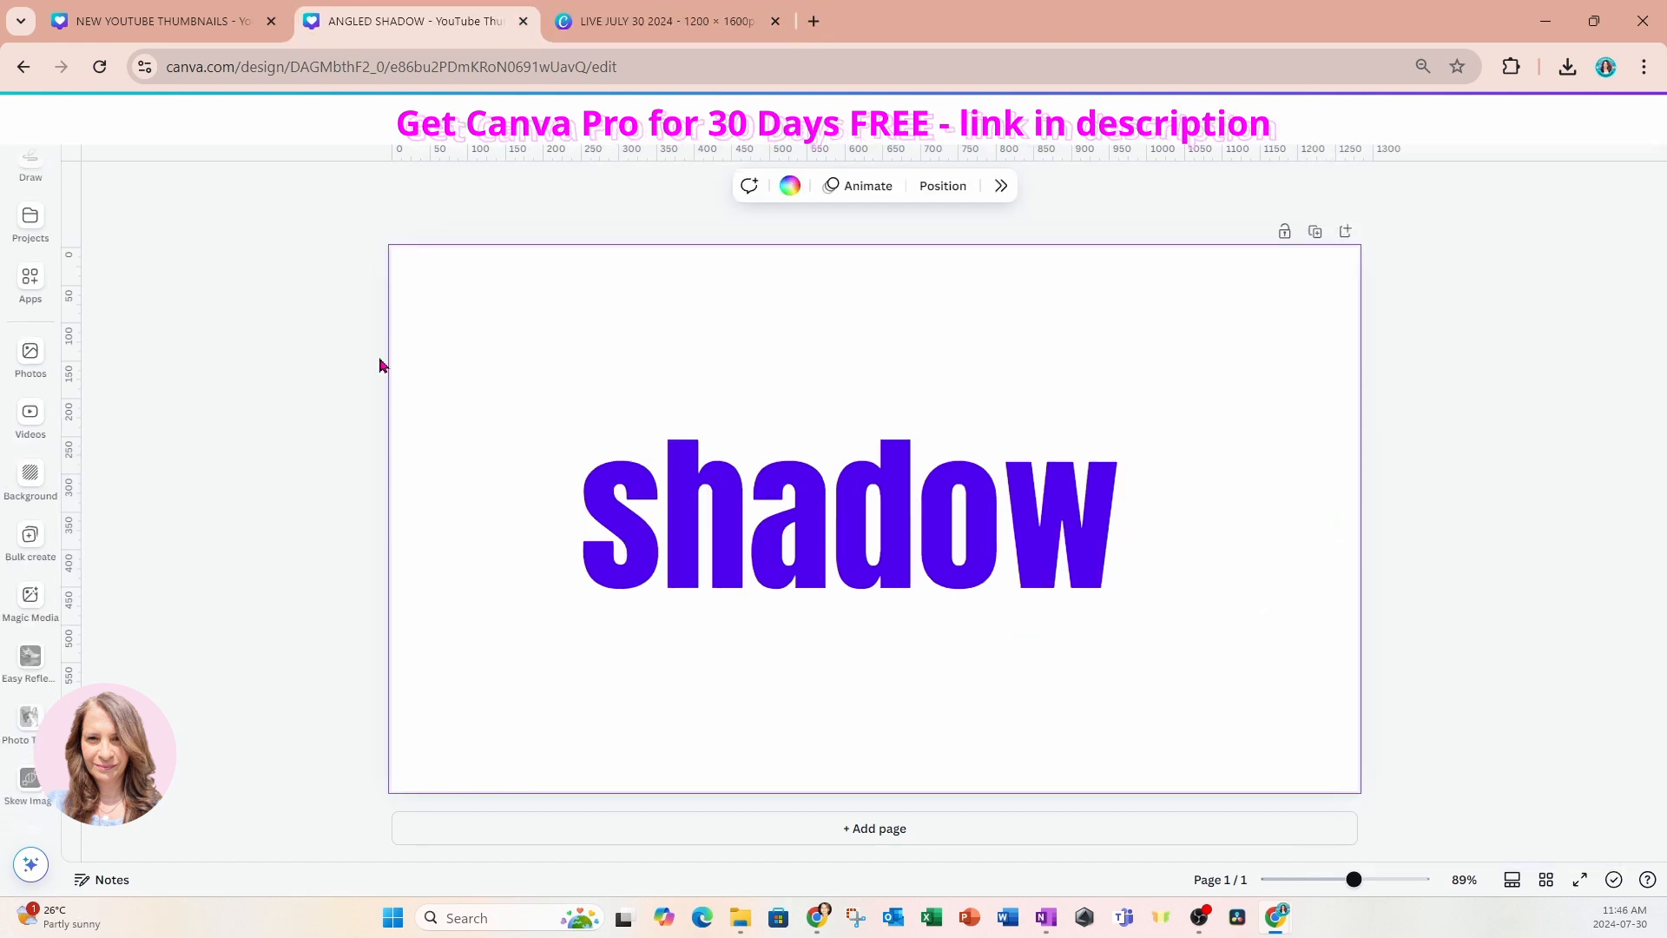
# Step: Search the apps for "skew image" and open the Skew Image app
pyautogui.click(35, 294)
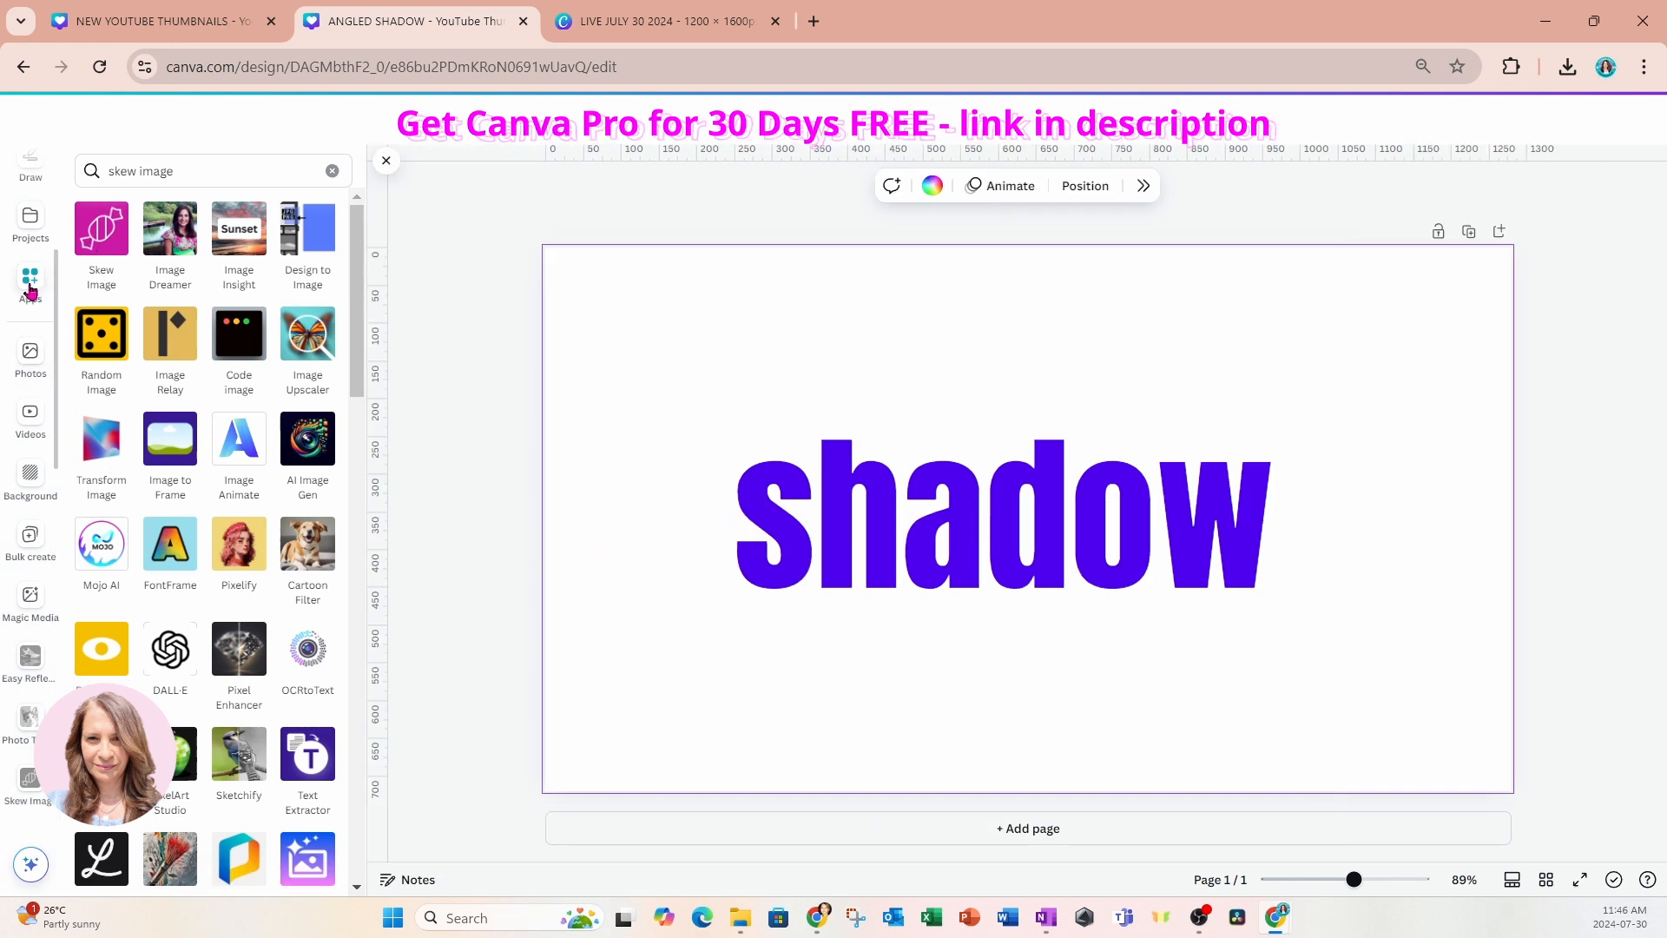
pyautogui.click(195, 168)
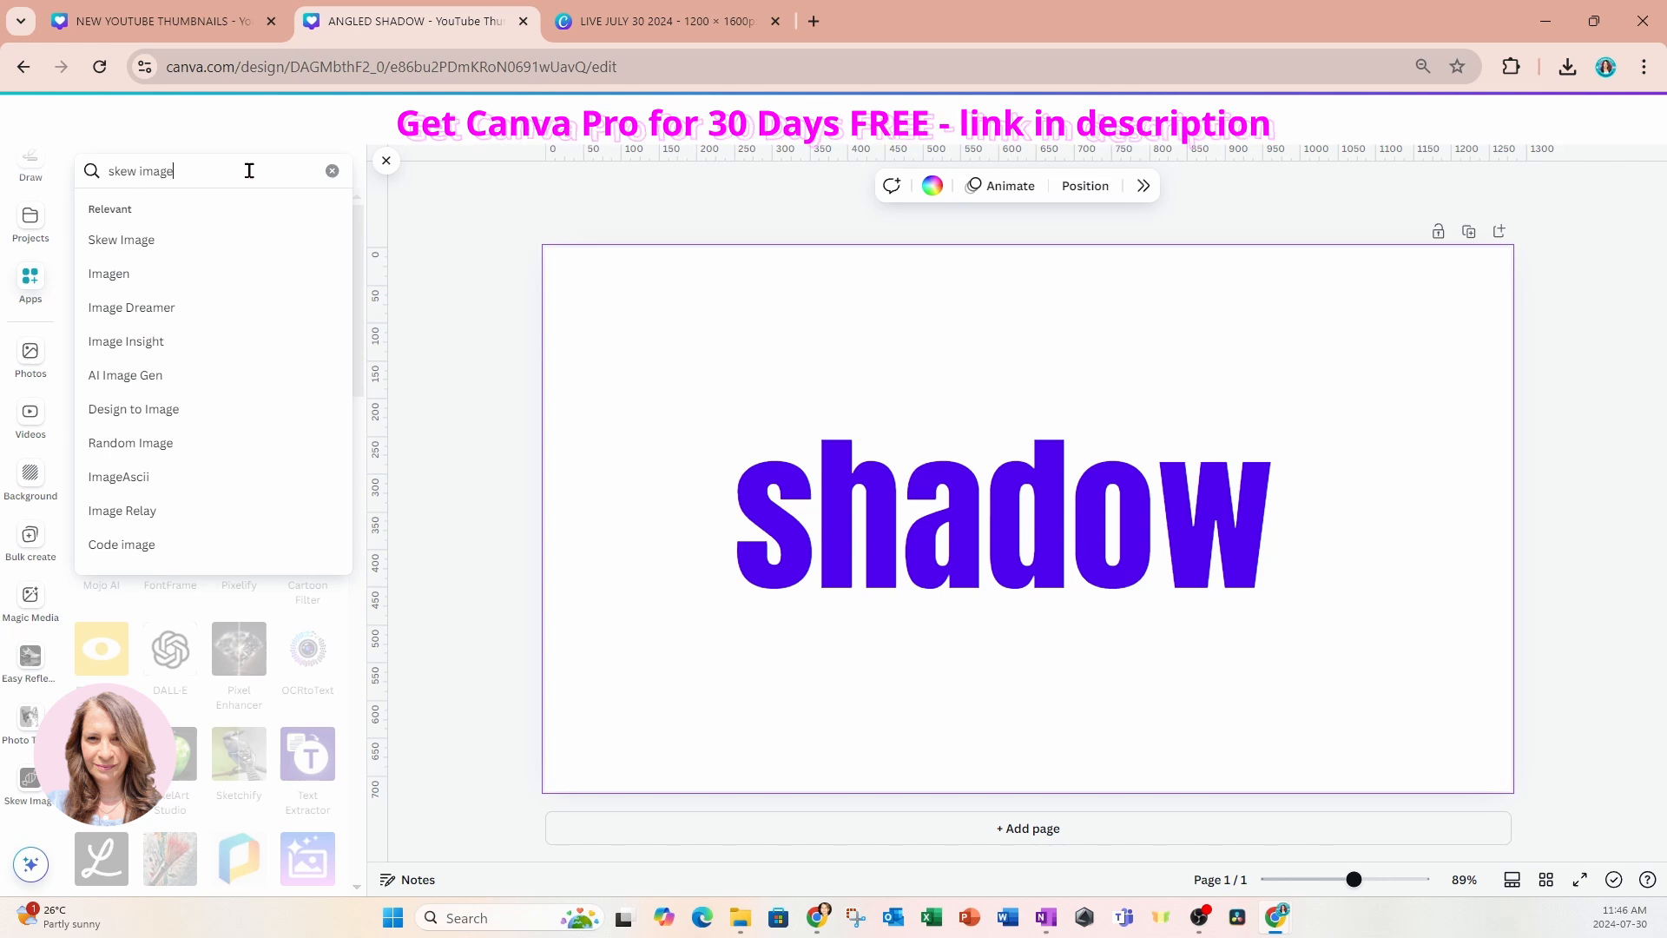
pyautogui.press('Return')
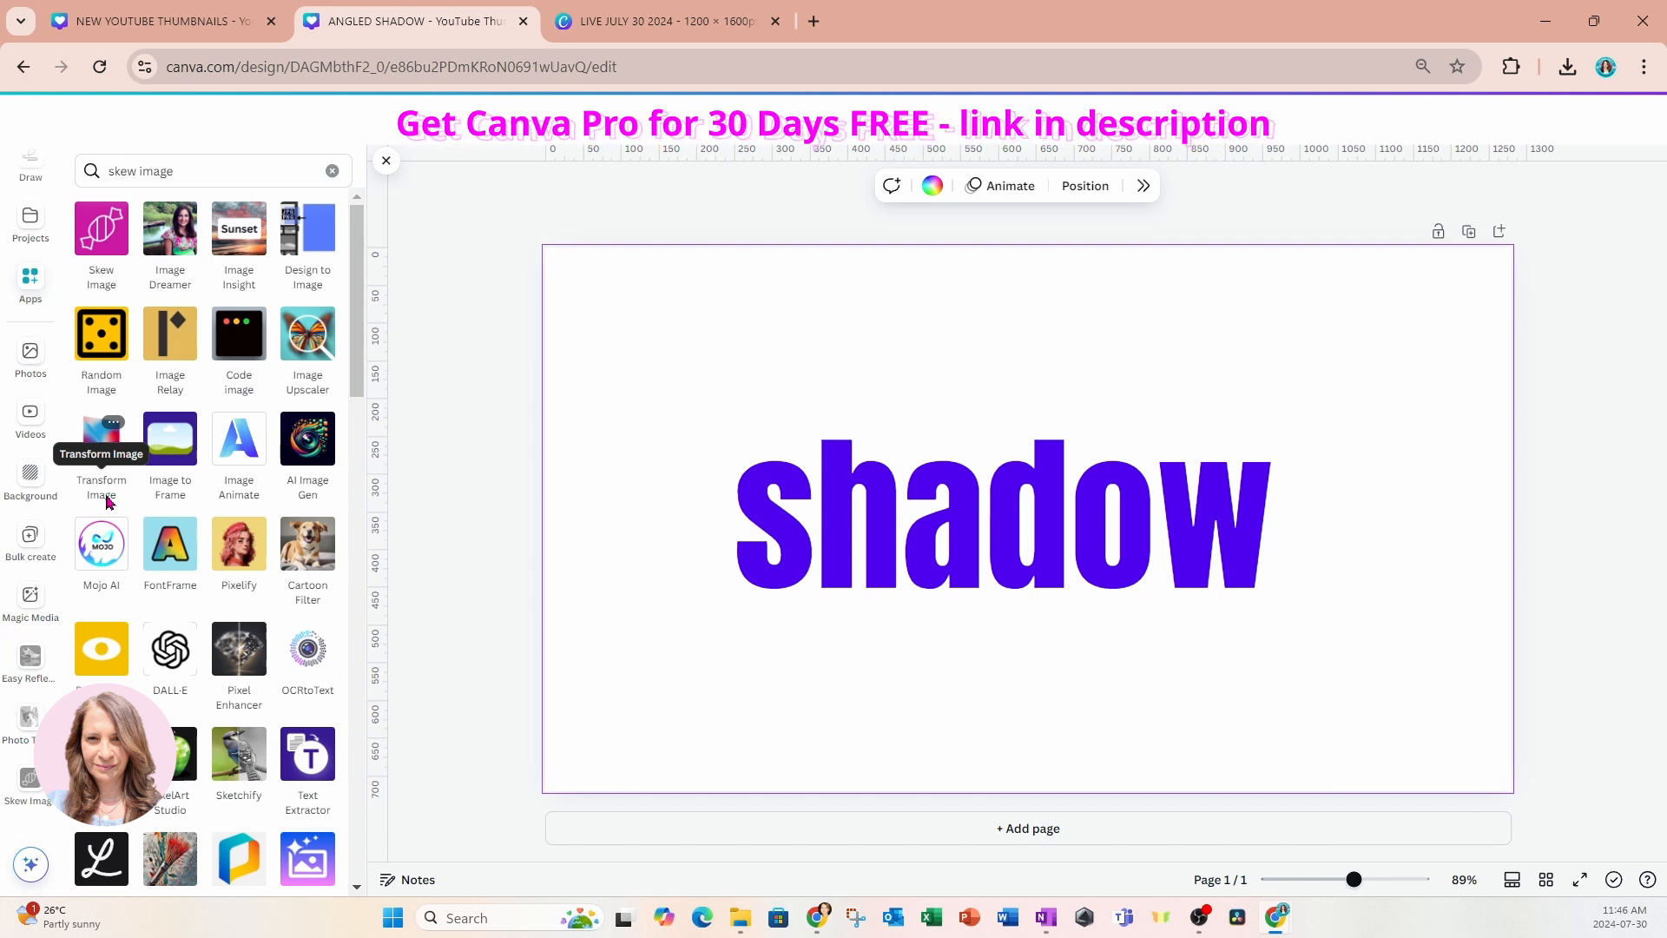
pyautogui.click(98, 232)
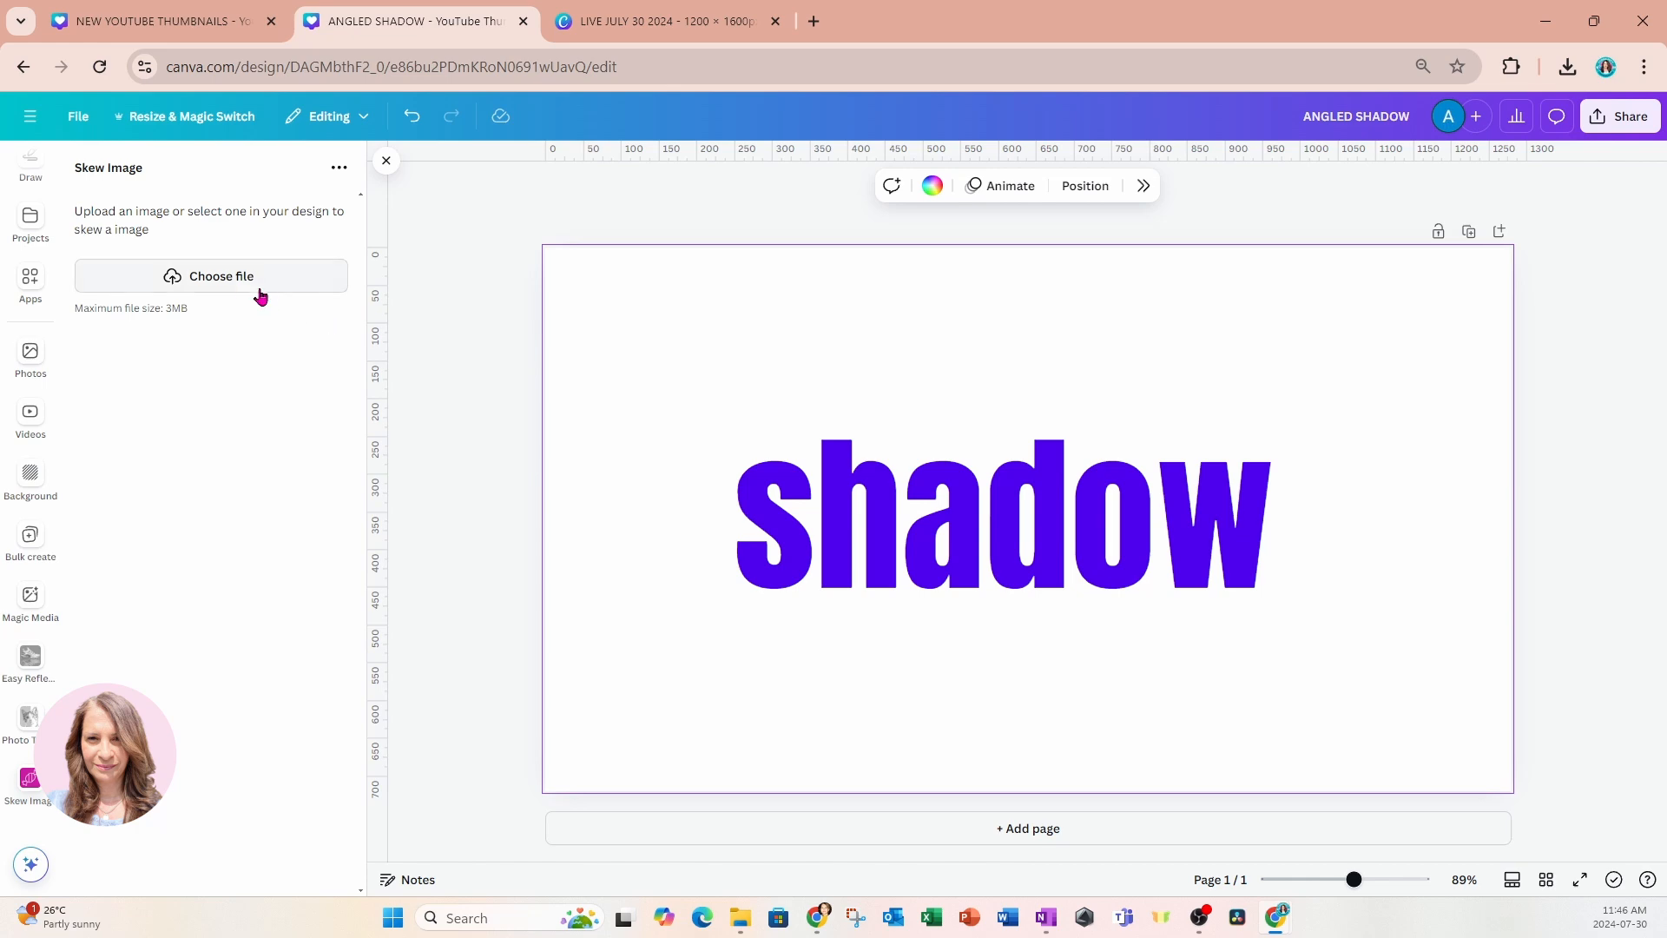
# Step: Upload the downloaded file ANGLED SHADOW (2) into the Skew Image app
pyautogui.click(187, 283)
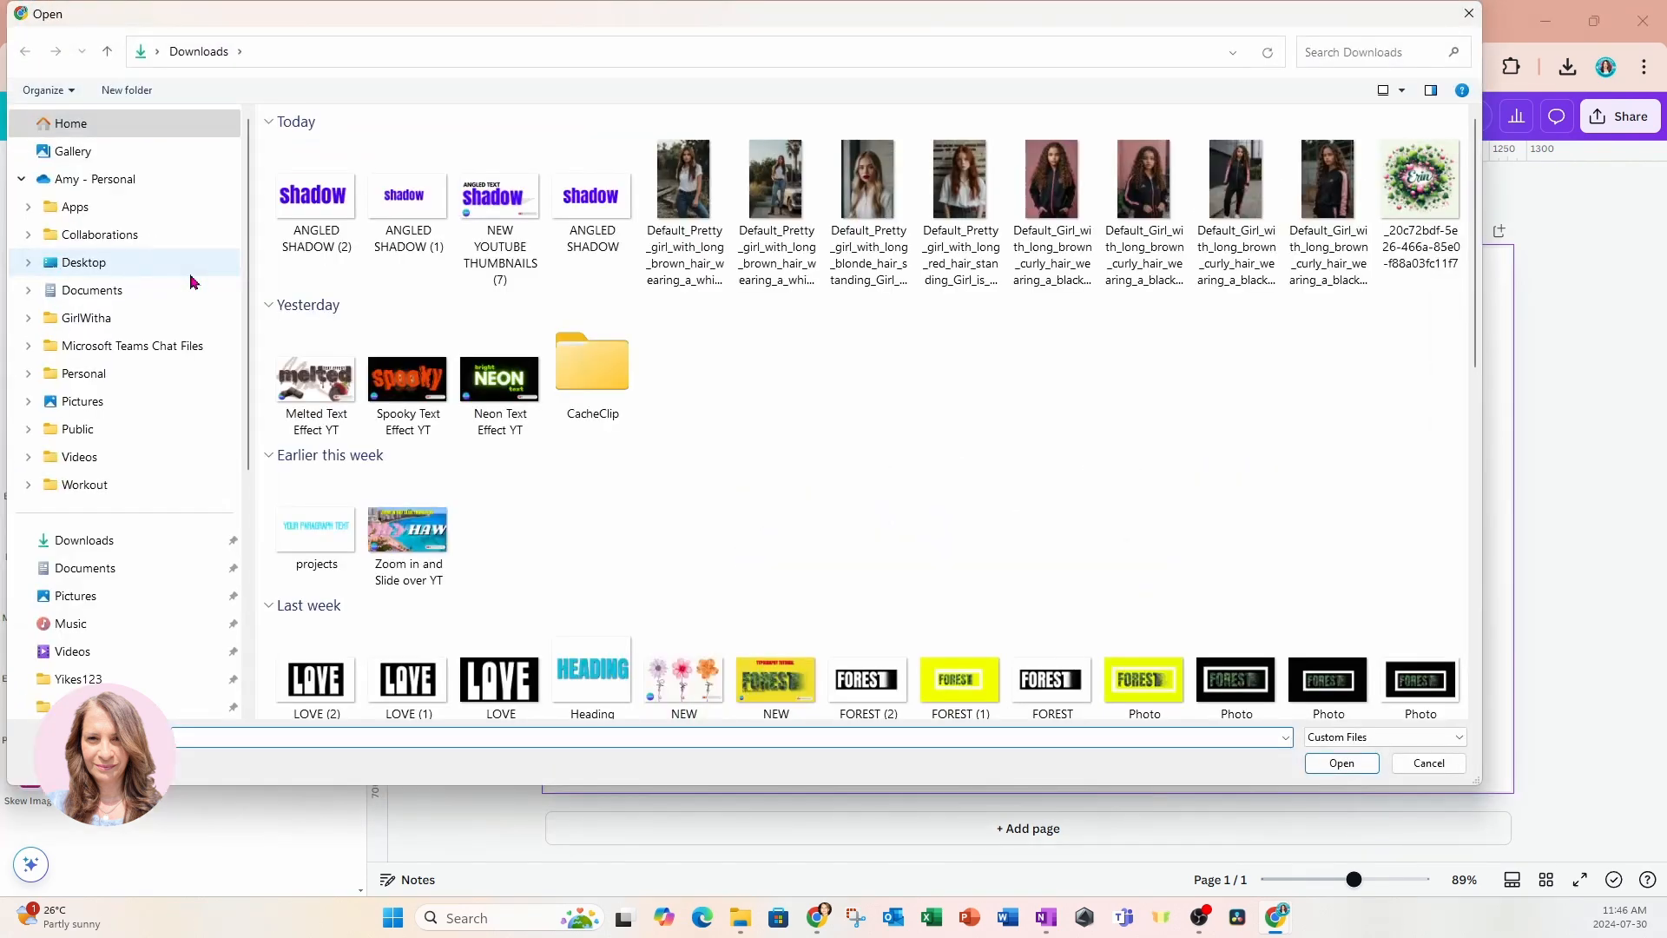
pyautogui.click(295, 196)
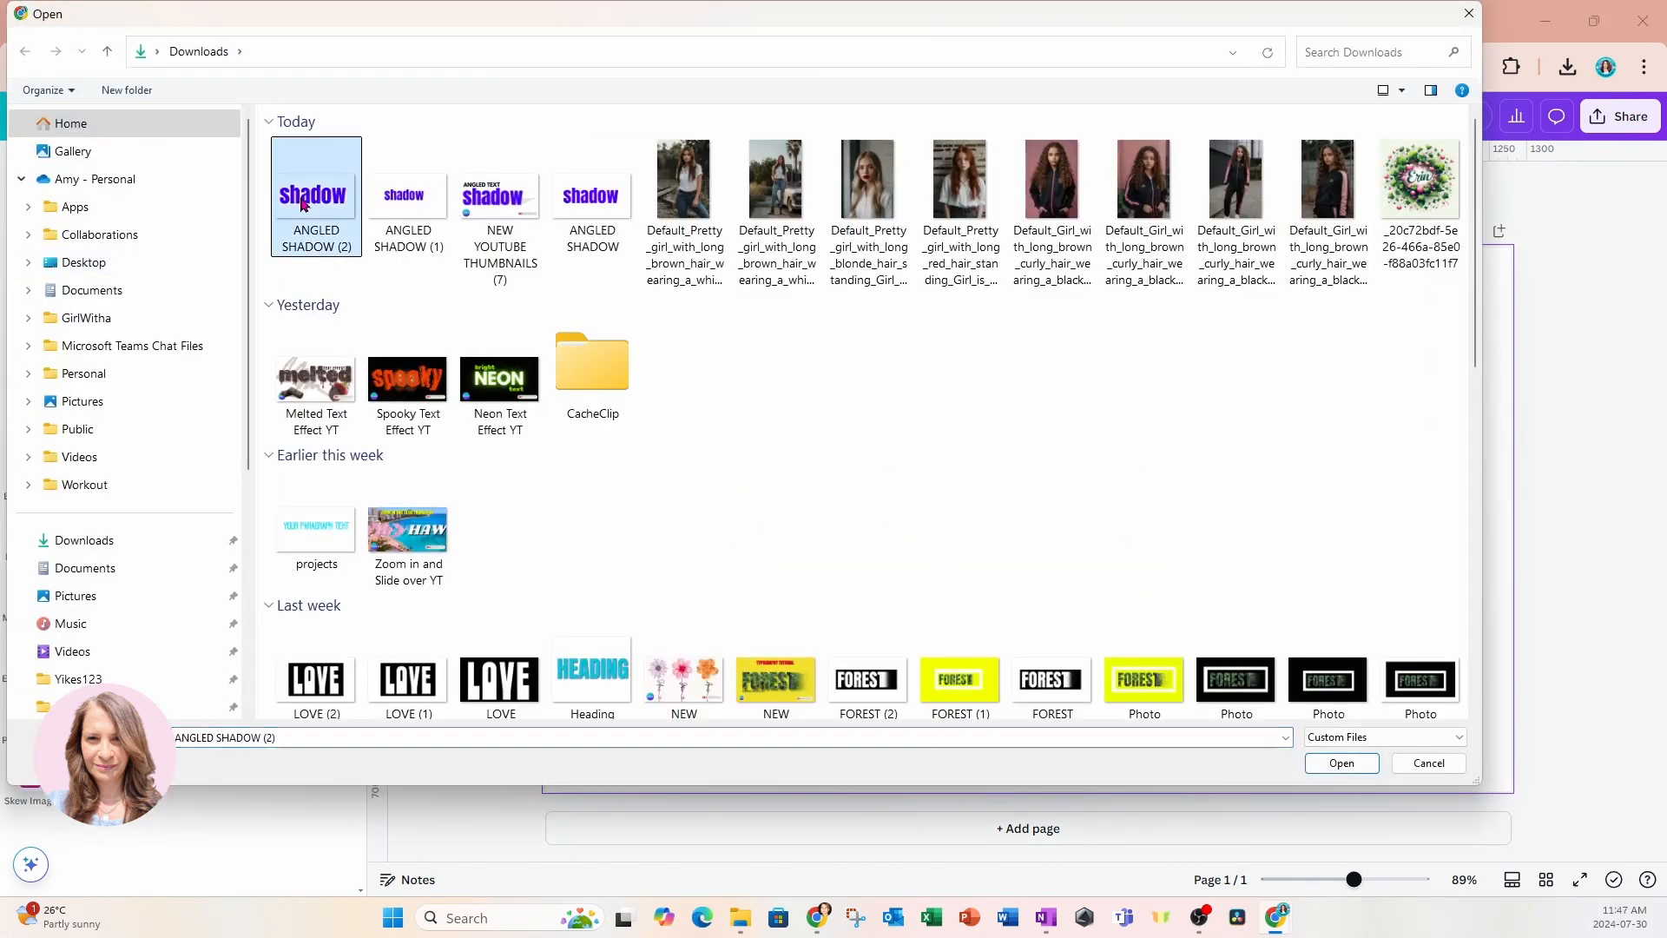
pyautogui.click(1326, 764)
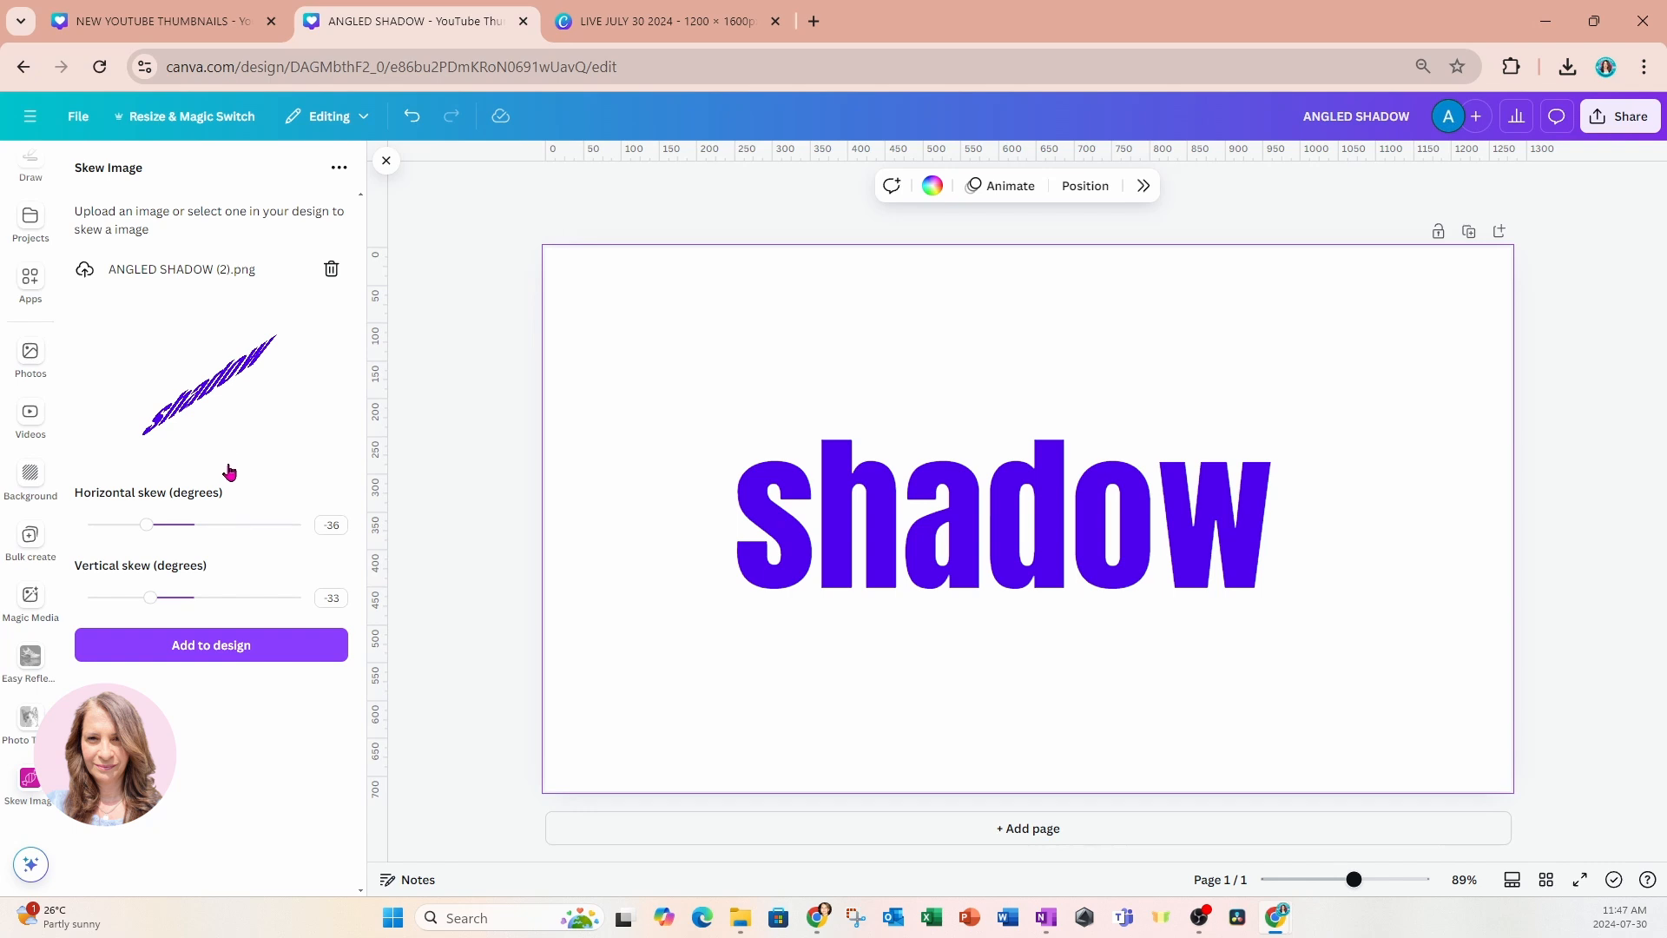
# Step: Try a horizontal skew of 37 degrees and a vertical skew of -28 degrees on the uploaded image
pyautogui.click(147, 527)
pyautogui.moveTo(149, 531); pyautogui.dragTo(187, 540)
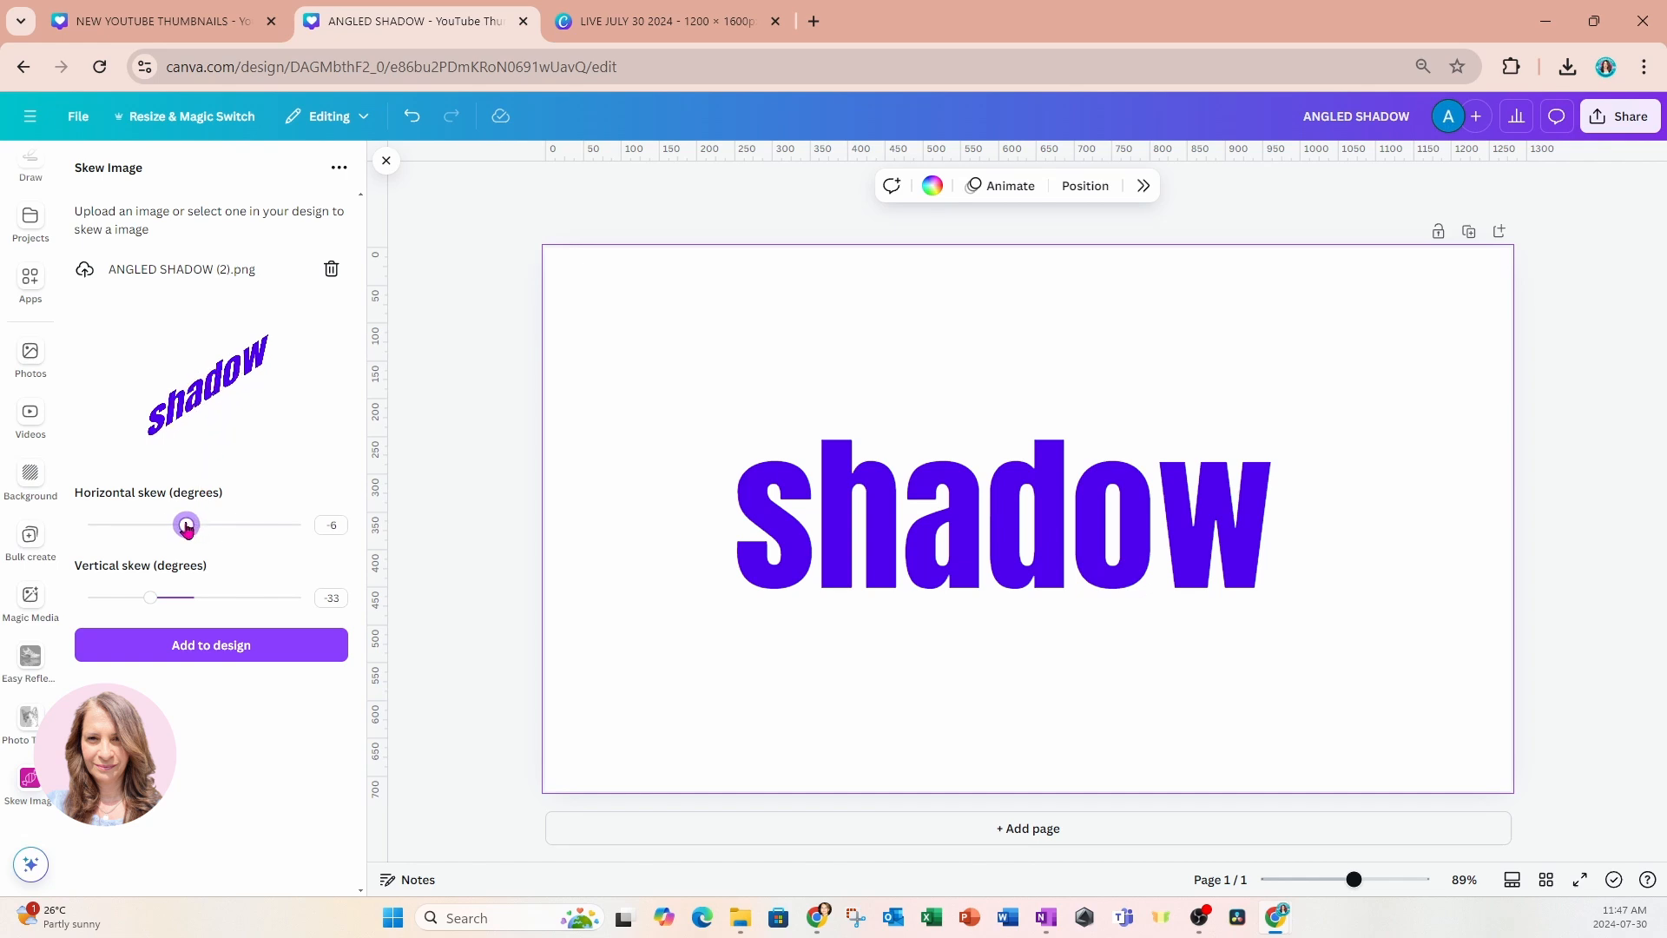
pyautogui.moveTo(187, 526); pyautogui.dragTo(243, 524)
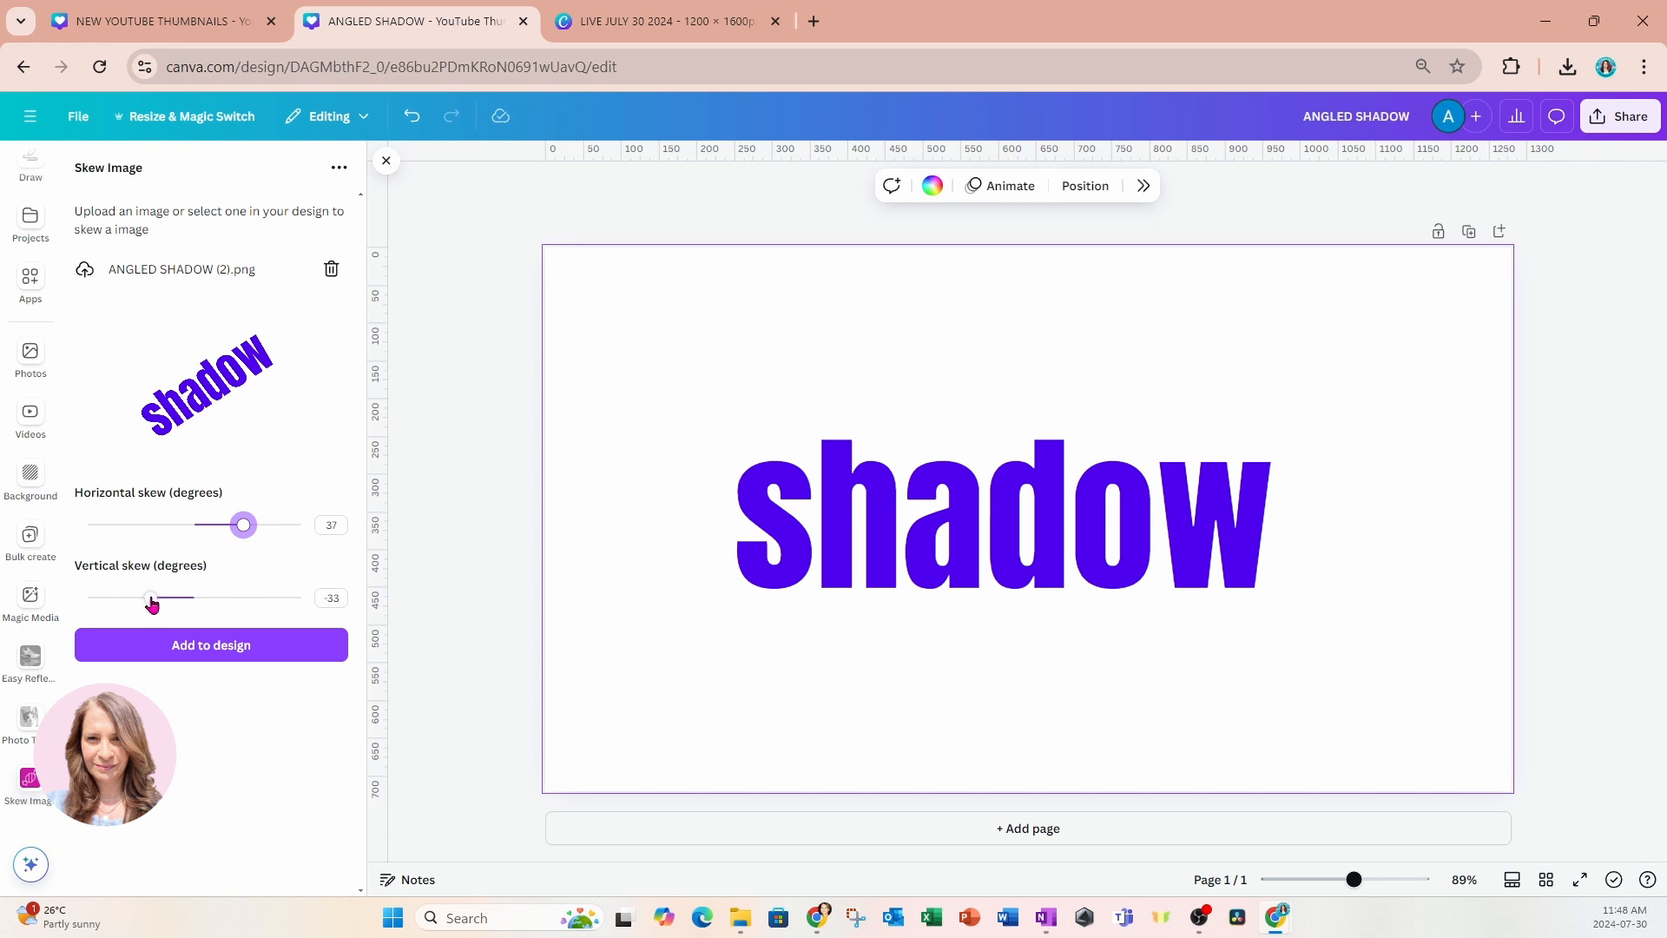
pyautogui.moveTo(152, 605)
pyautogui.mouseDown()
pyautogui.moveTo(198, 599)
pyautogui.moveTo(131, 599)
pyautogui.moveTo(211, 603)
pyautogui.moveTo(158, 605)
pyautogui.mouseUp()
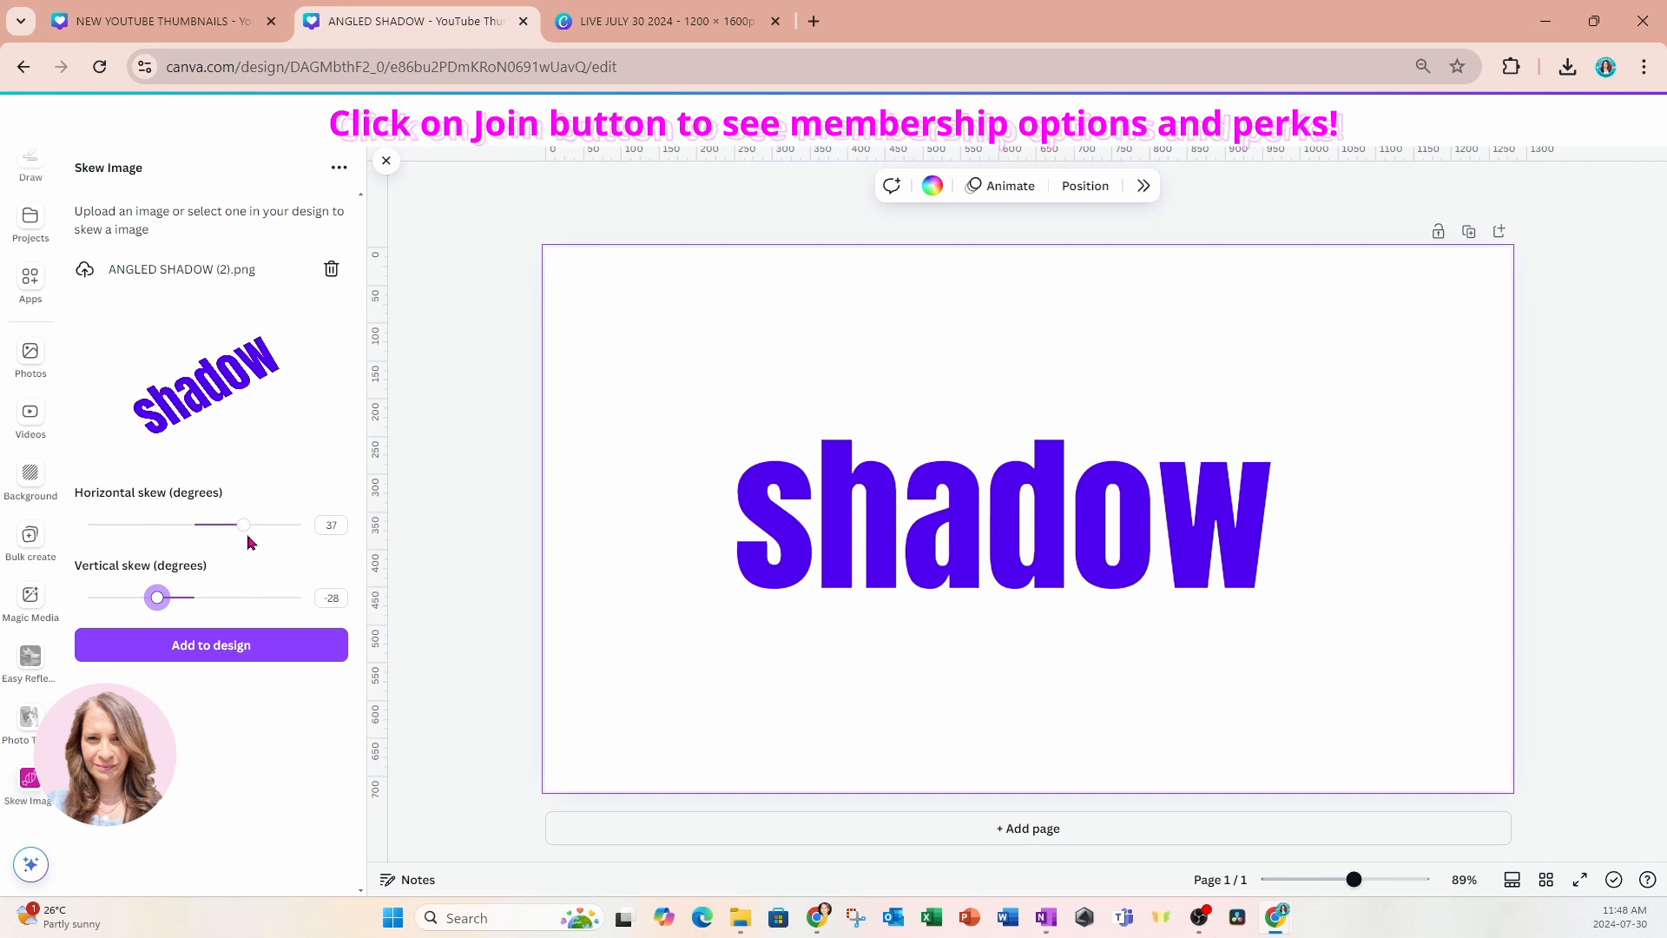
# Step: Set the uploaded image's horizontal skew to -35 degrees and its vertical skew to -33 degrees
pyautogui.moveTo(248, 533); pyautogui.dragTo(164, 535)
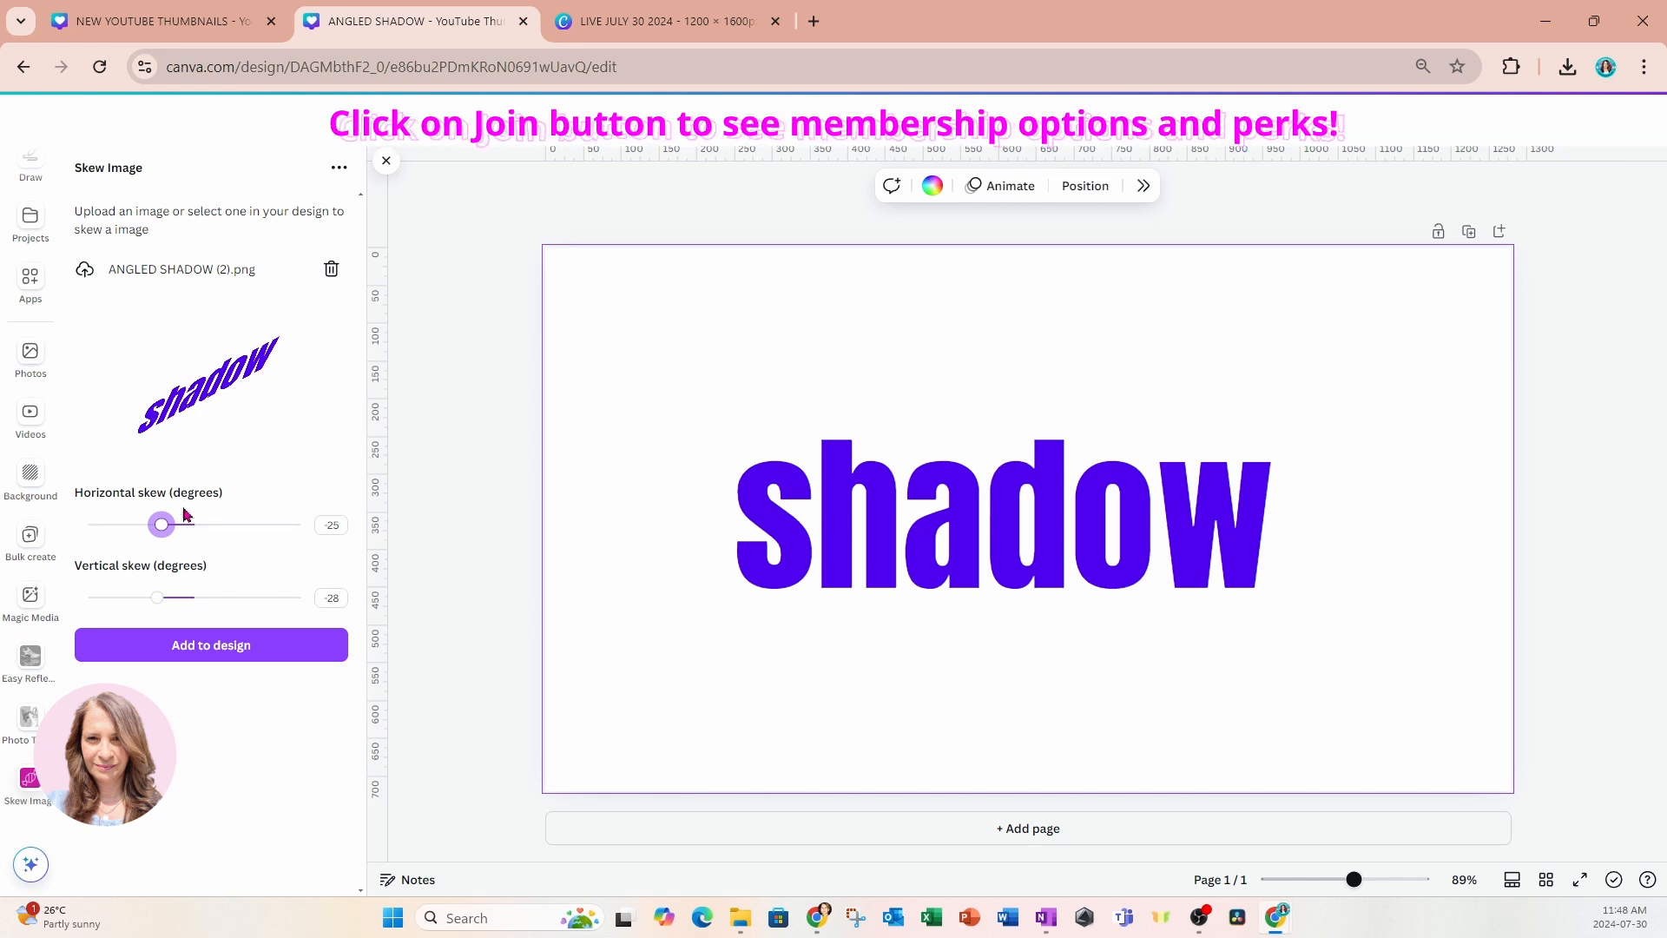
pyautogui.click(159, 528)
pyautogui.moveTo(161, 534); pyautogui.dragTo(146, 533)
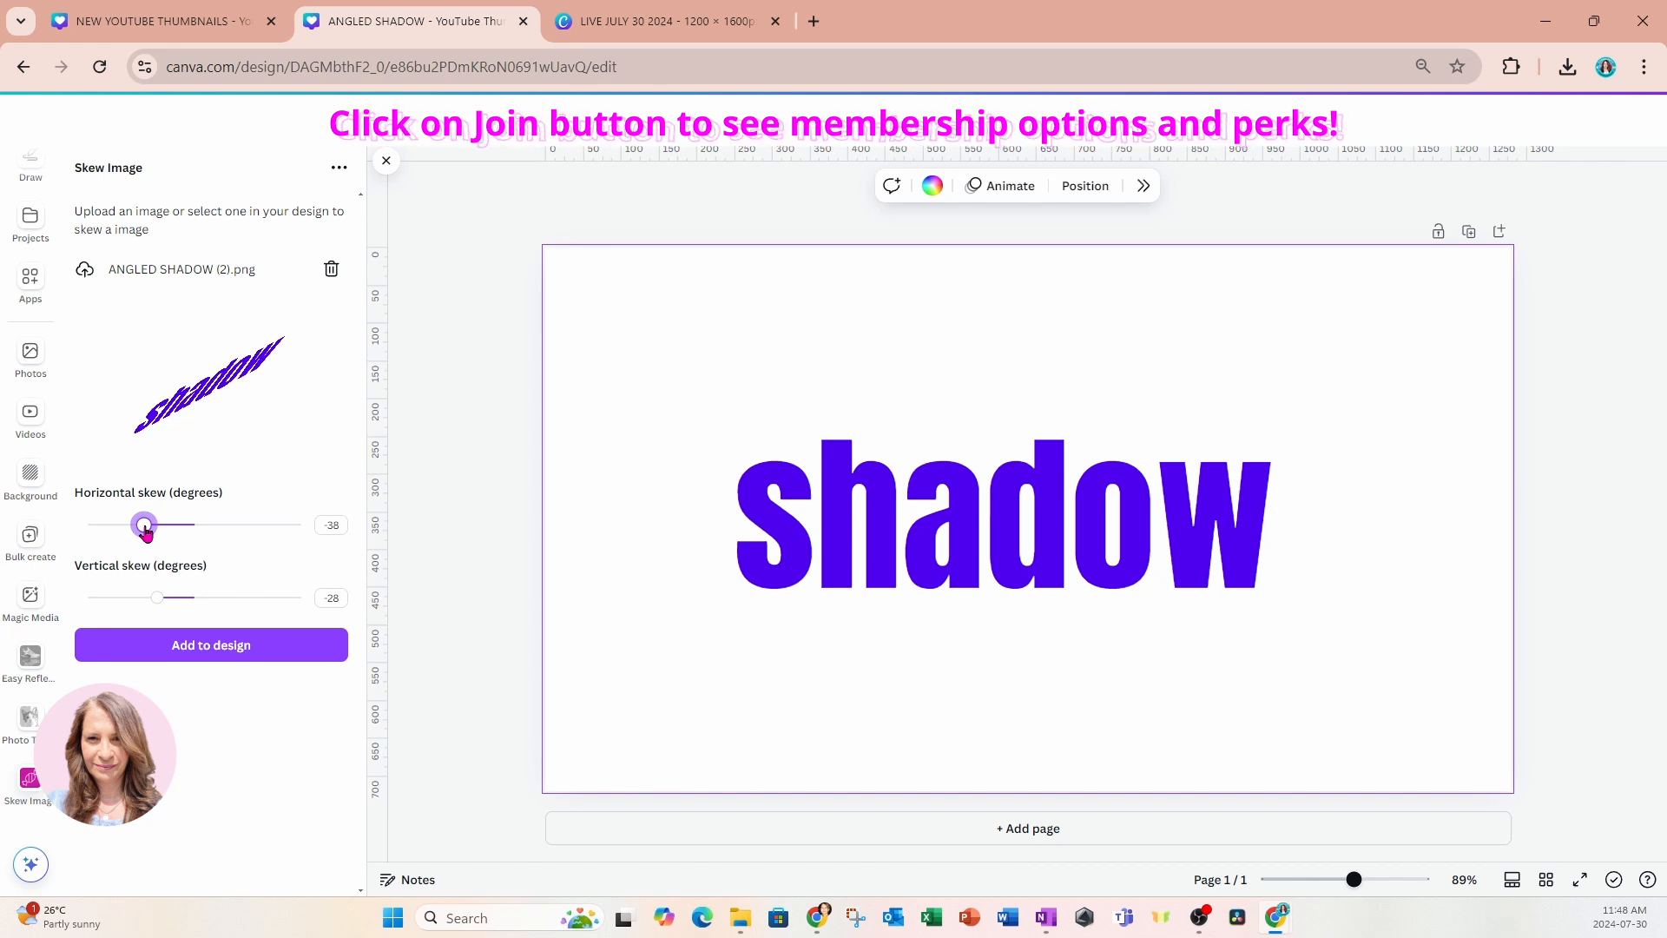
pyautogui.moveTo(147, 533); pyautogui.dragTo(147, 529)
pyautogui.moveTo(158, 597)
pyautogui.mouseDown()
pyautogui.moveTo(208, 602)
pyautogui.moveTo(173, 601)
pyautogui.mouseUp()
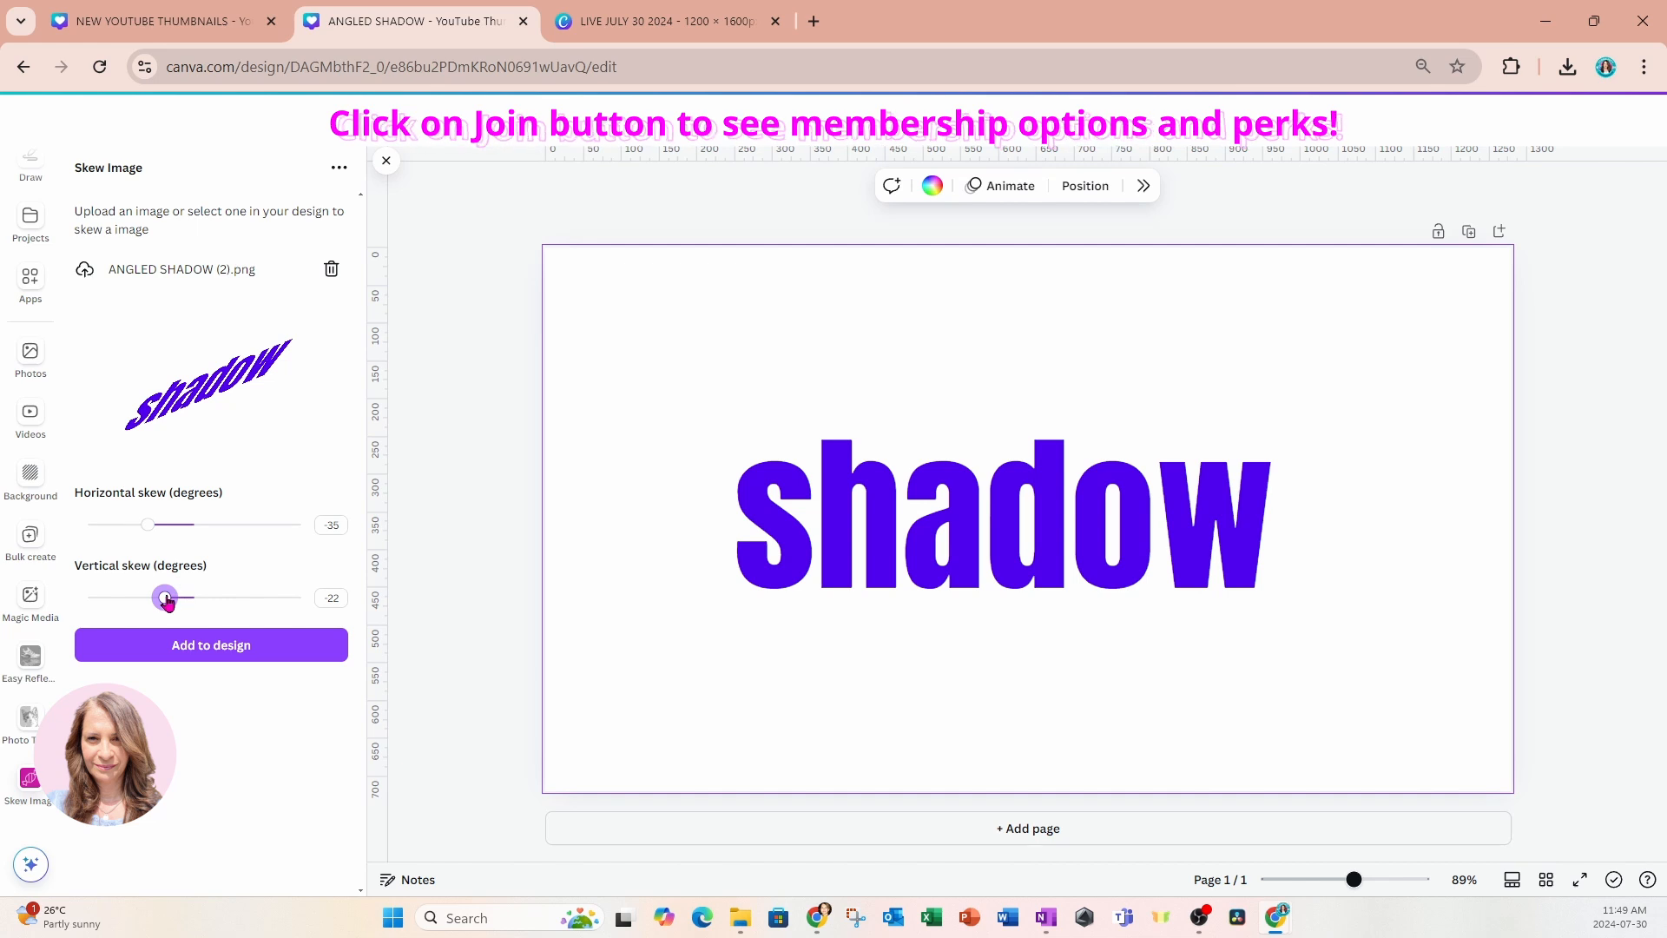
pyautogui.moveTo(165, 597); pyautogui.dragTo(152, 602)
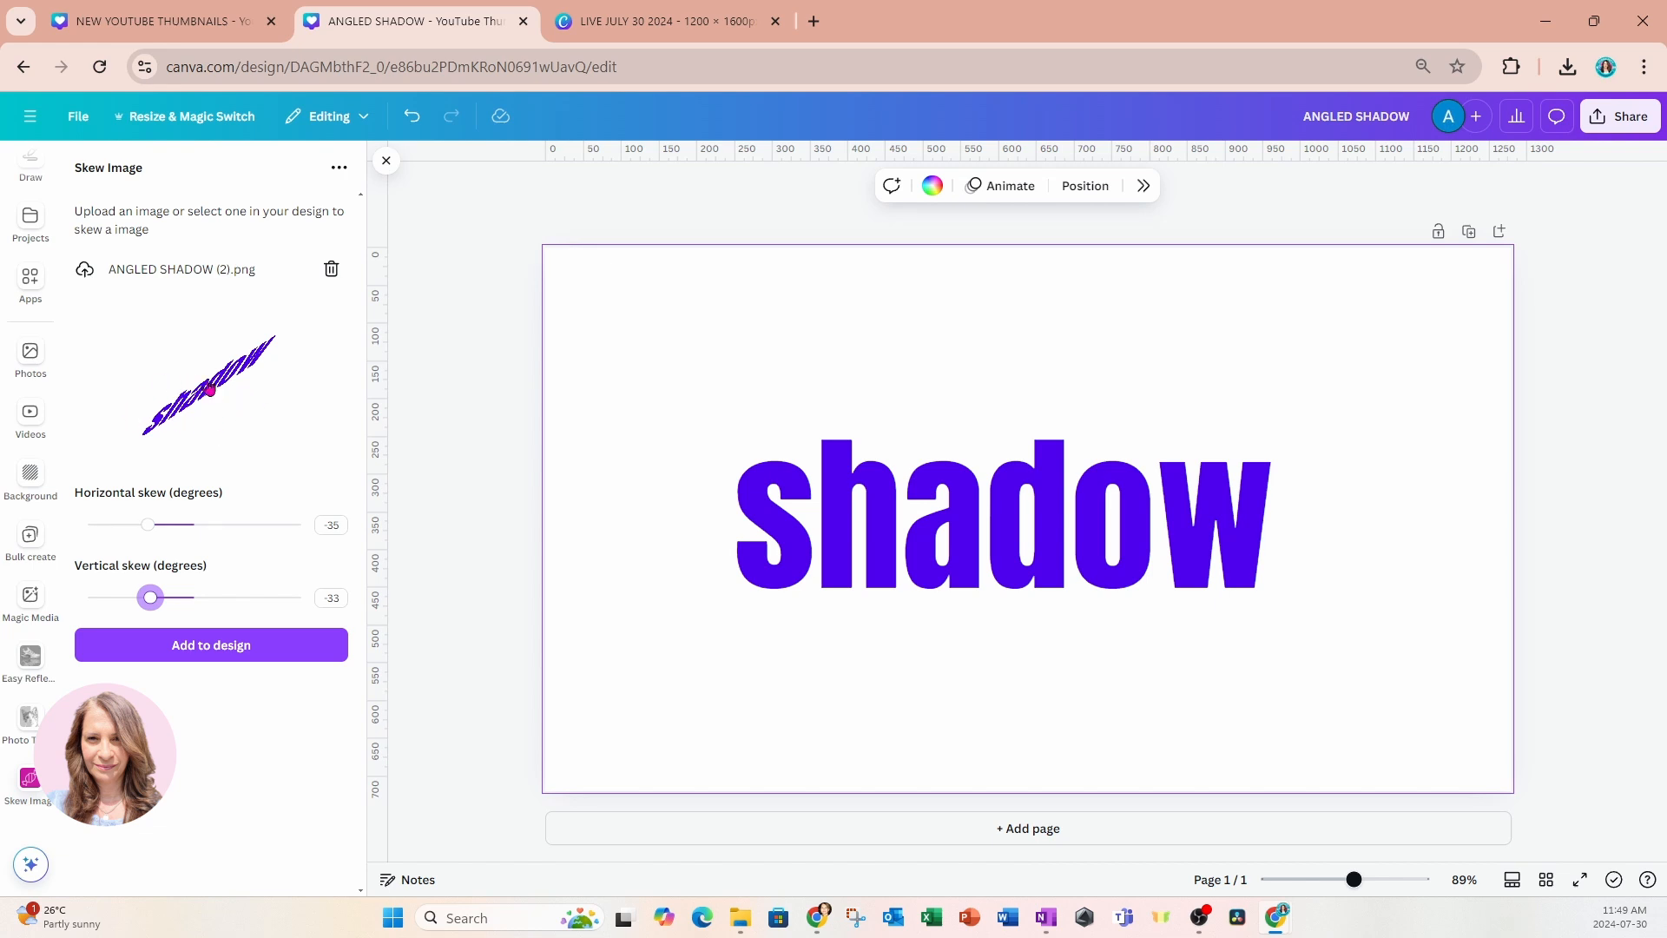
# Step: Add the skewed image to the design, move it below the word, and rotate it clockwise until it lies nearly horizontal
pyautogui.click(135, 653)
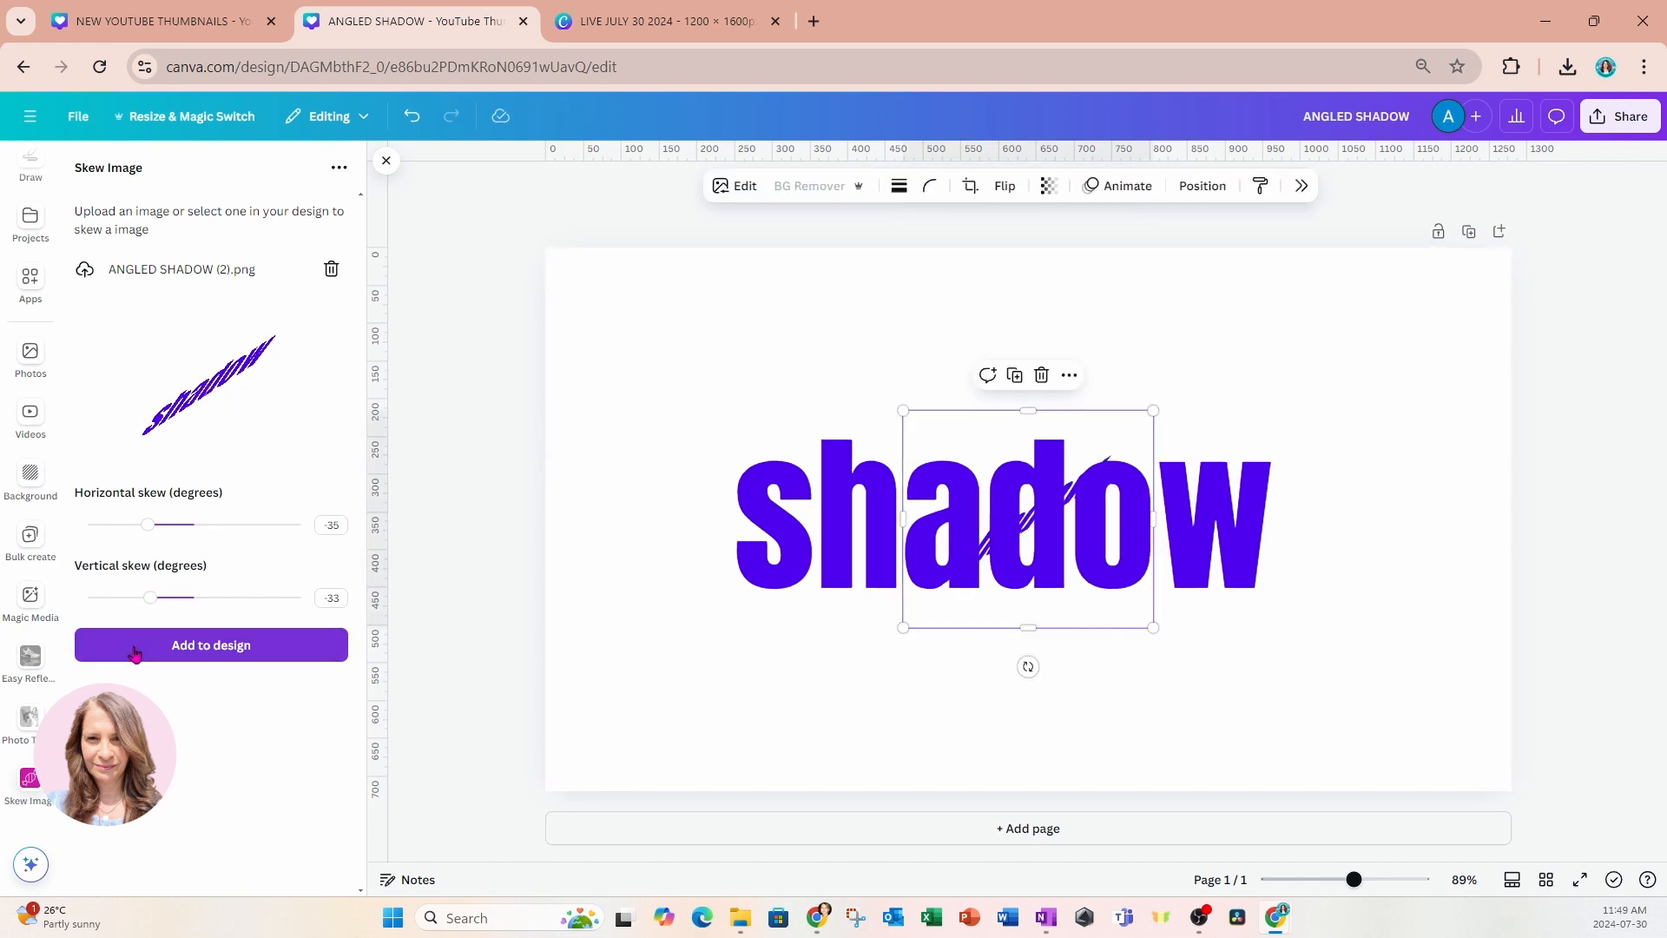
pyautogui.moveTo(1074, 622); pyautogui.dragTo(982, 738)
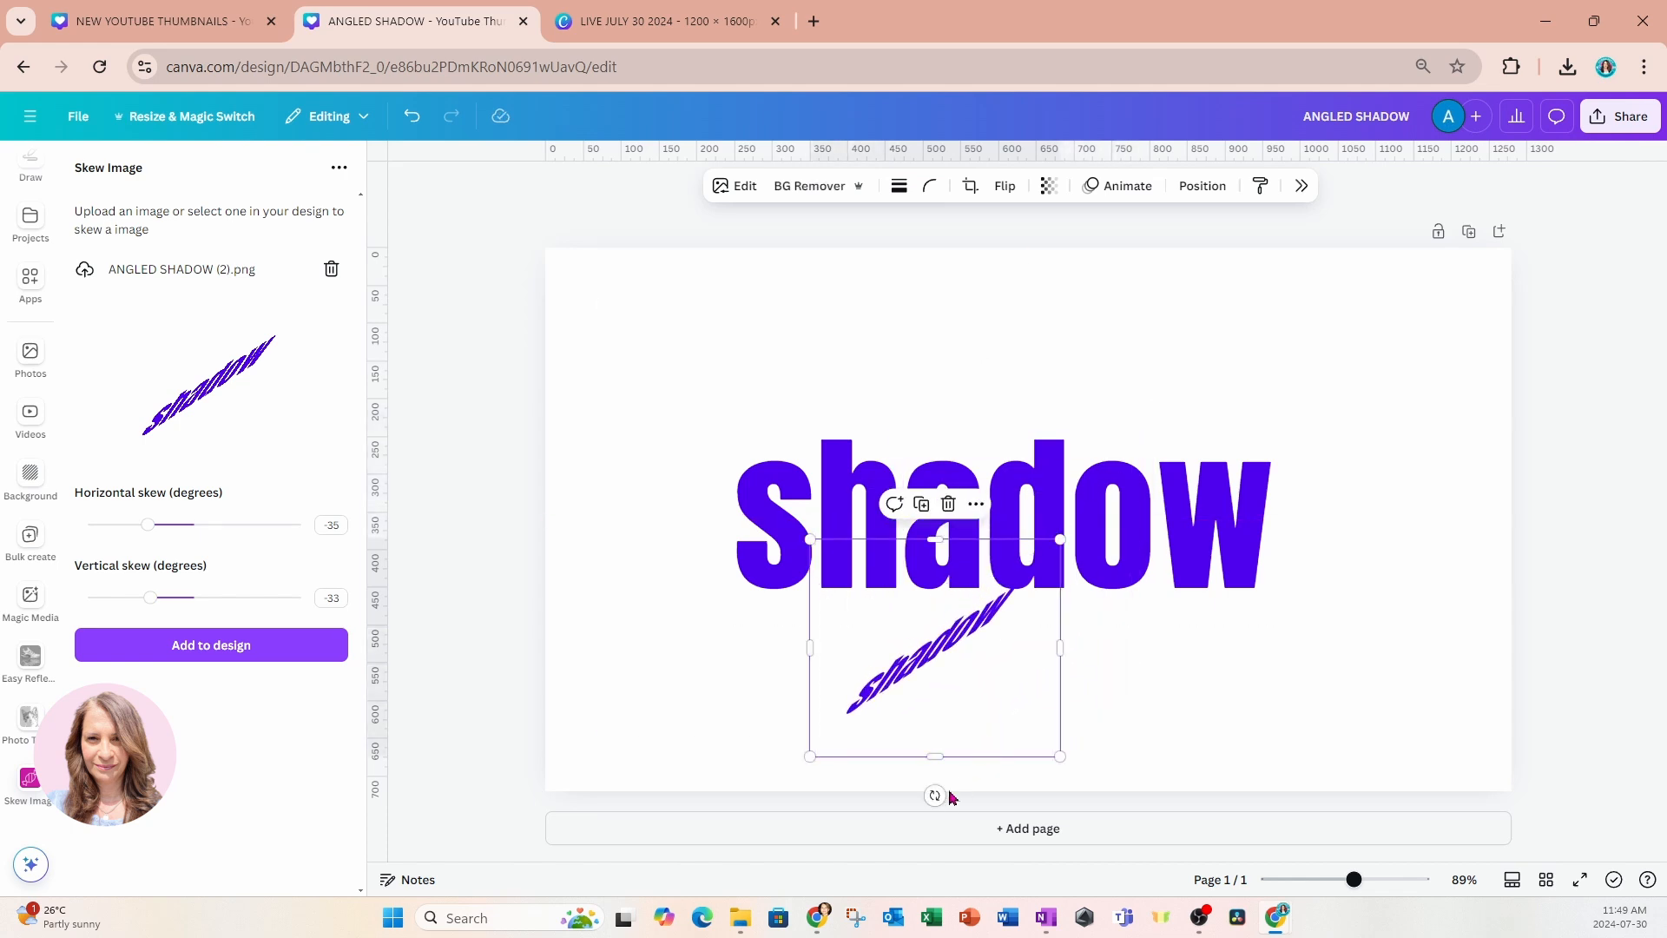
pyautogui.moveTo(935, 795); pyautogui.dragTo(860, 804)
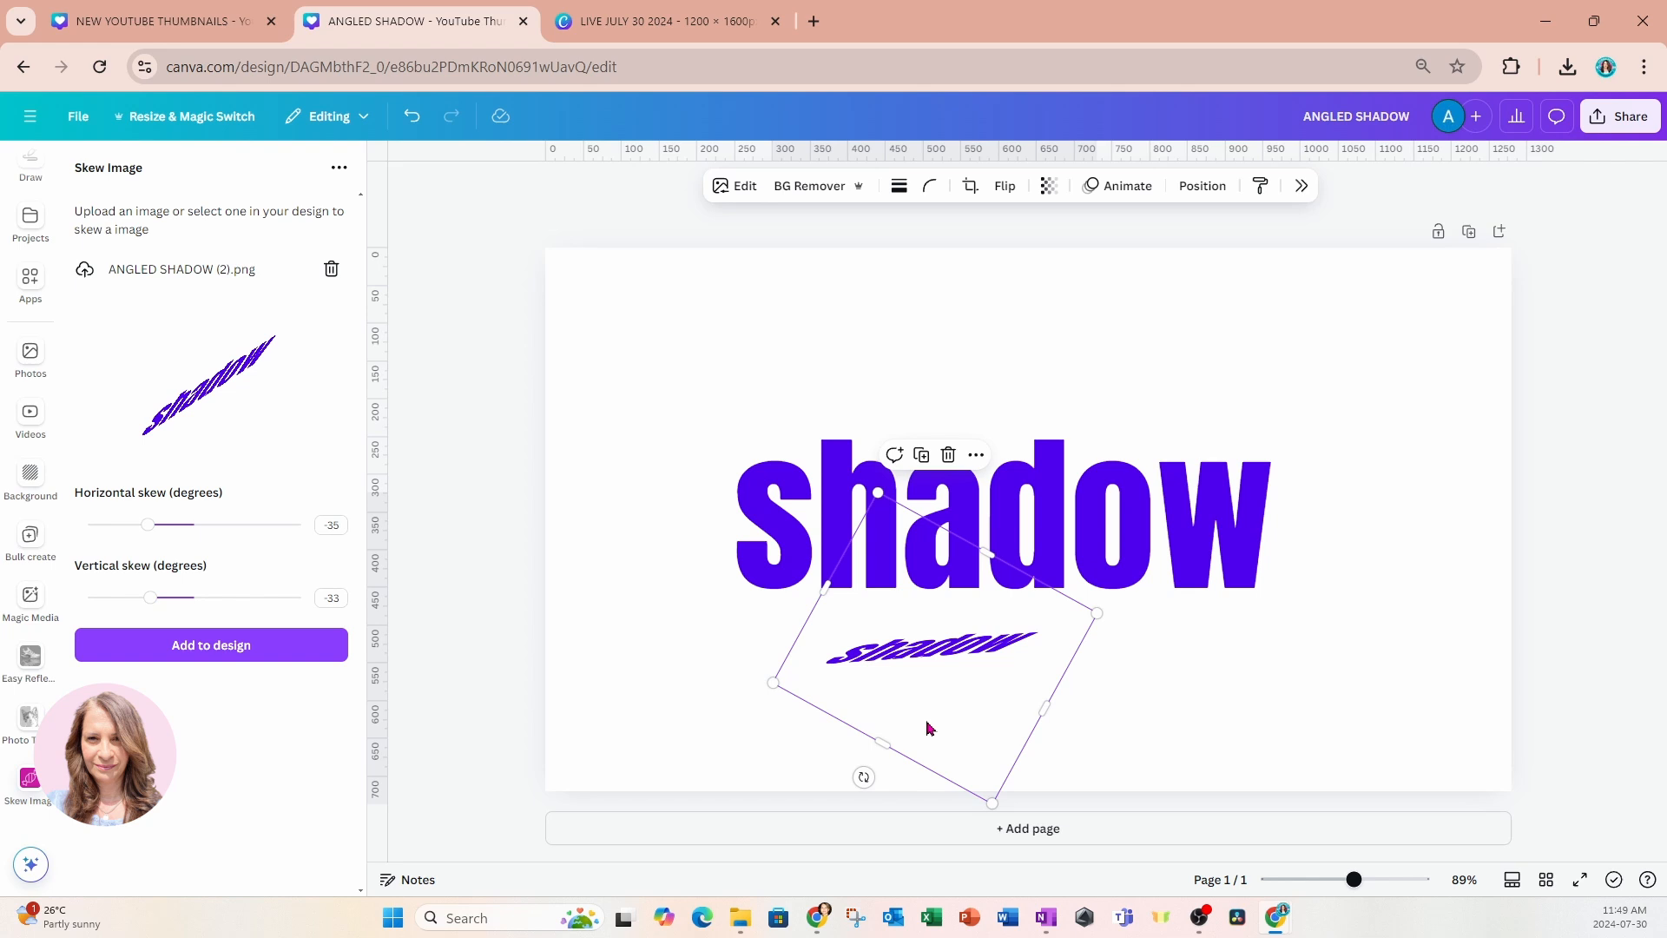
# Step: Apply the Film filter from the Mono group to the skewed image to turn it grey
pyautogui.click(732, 188)
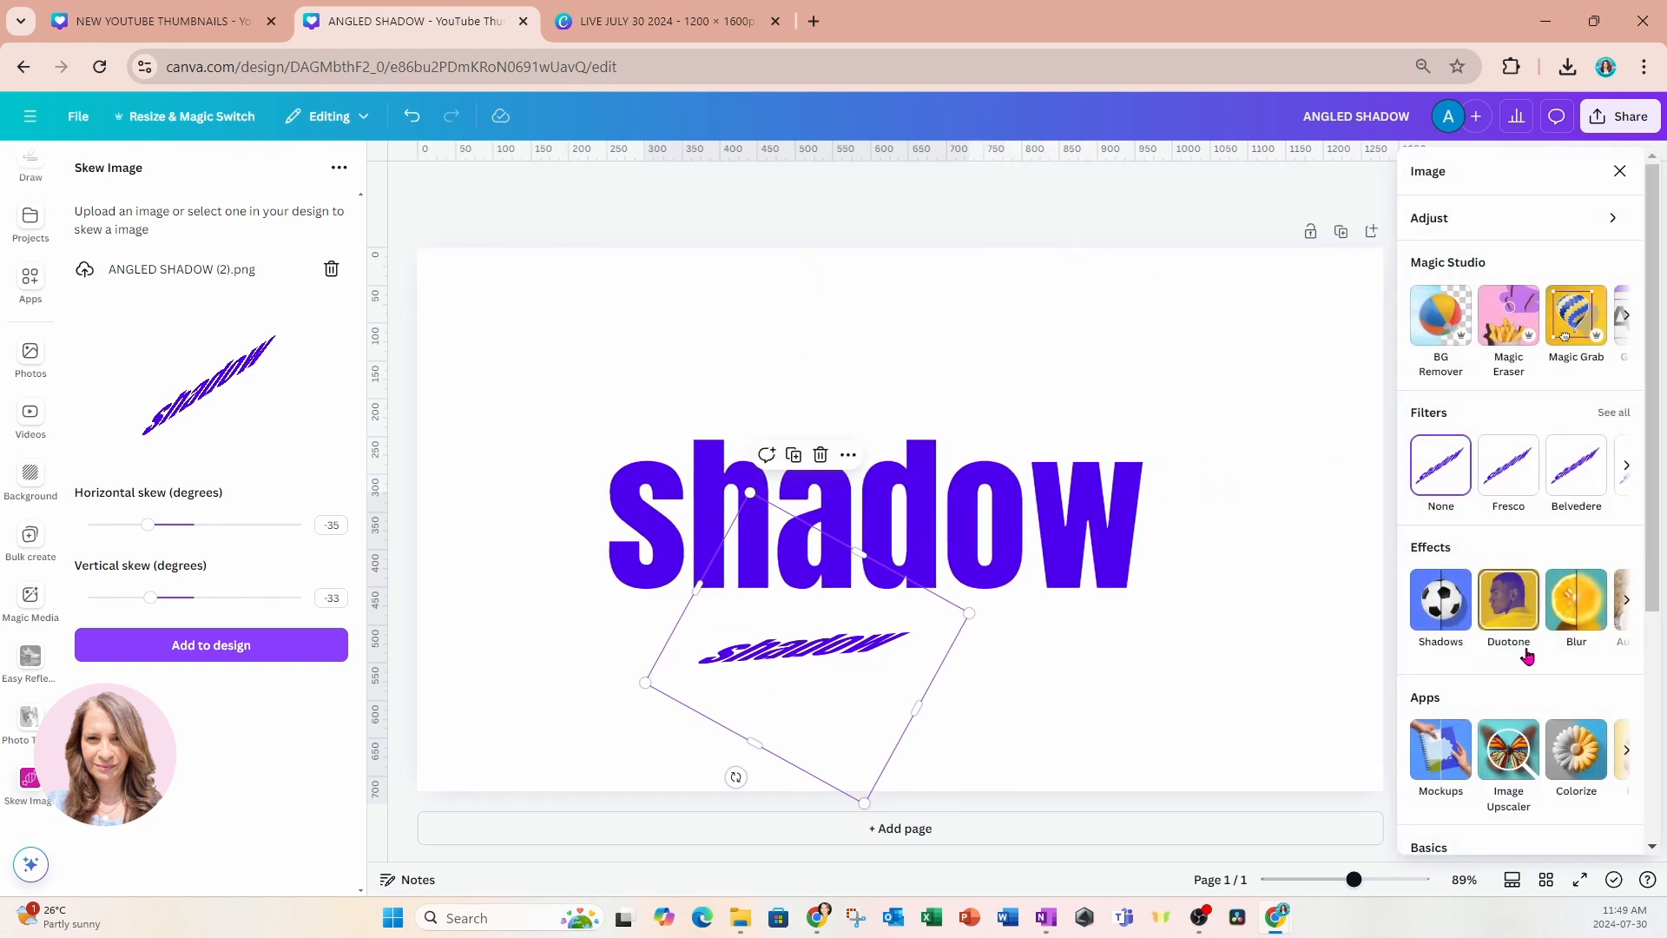
pyautogui.click(1613, 412)
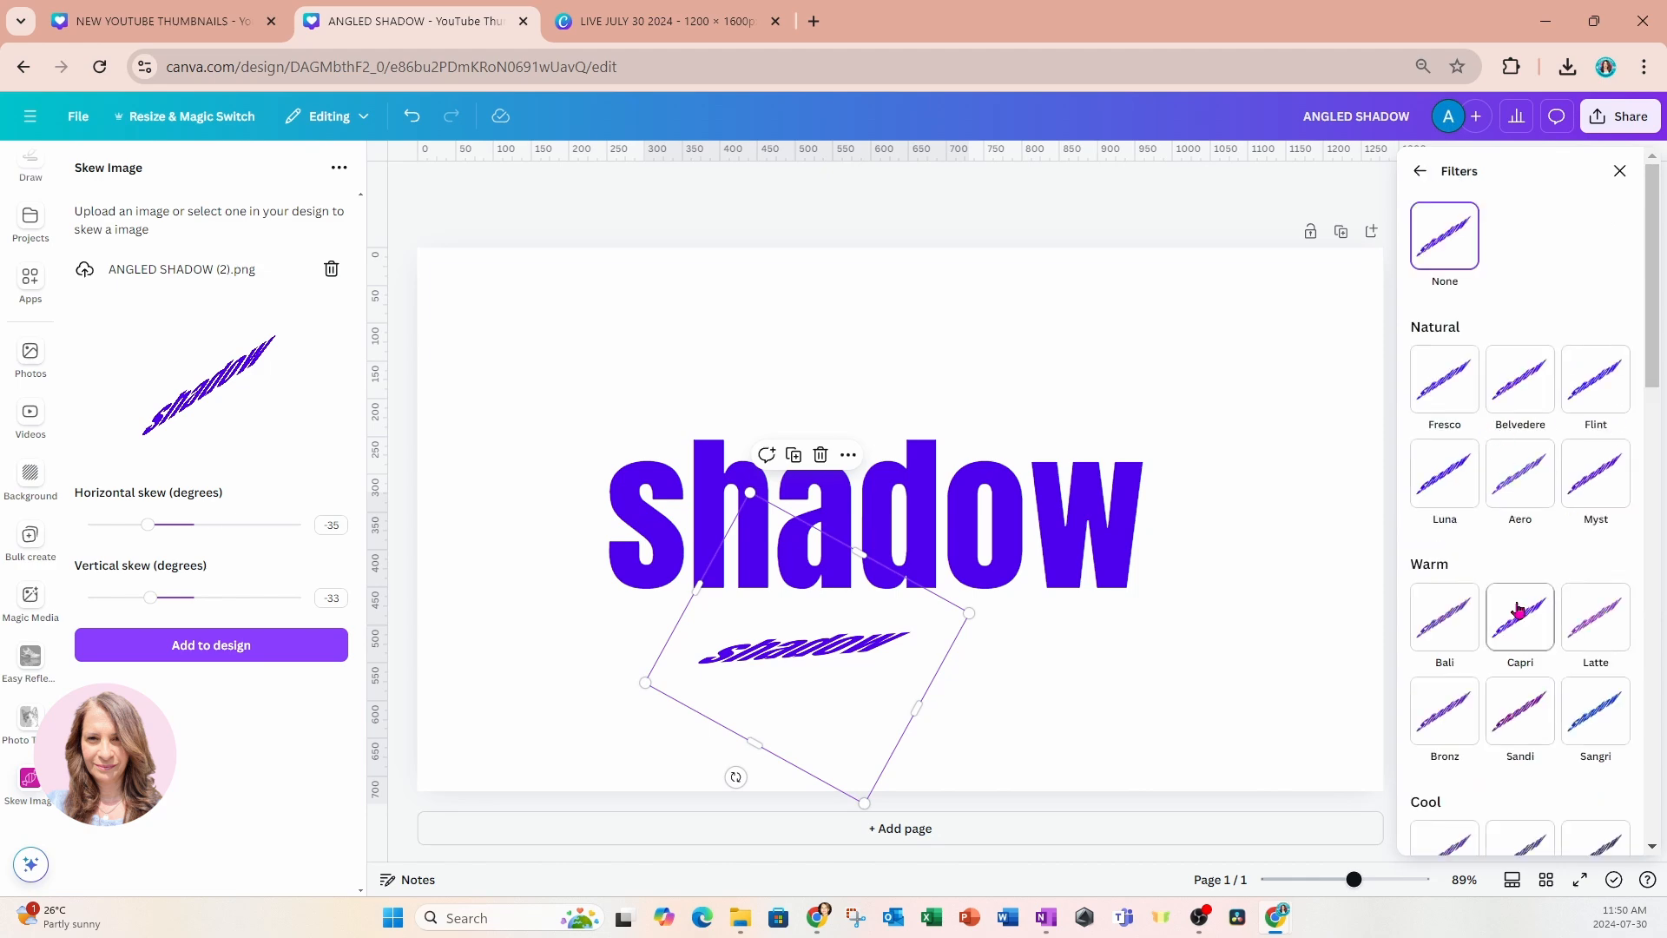
pyautogui.scroll(-7, 1523, 625)
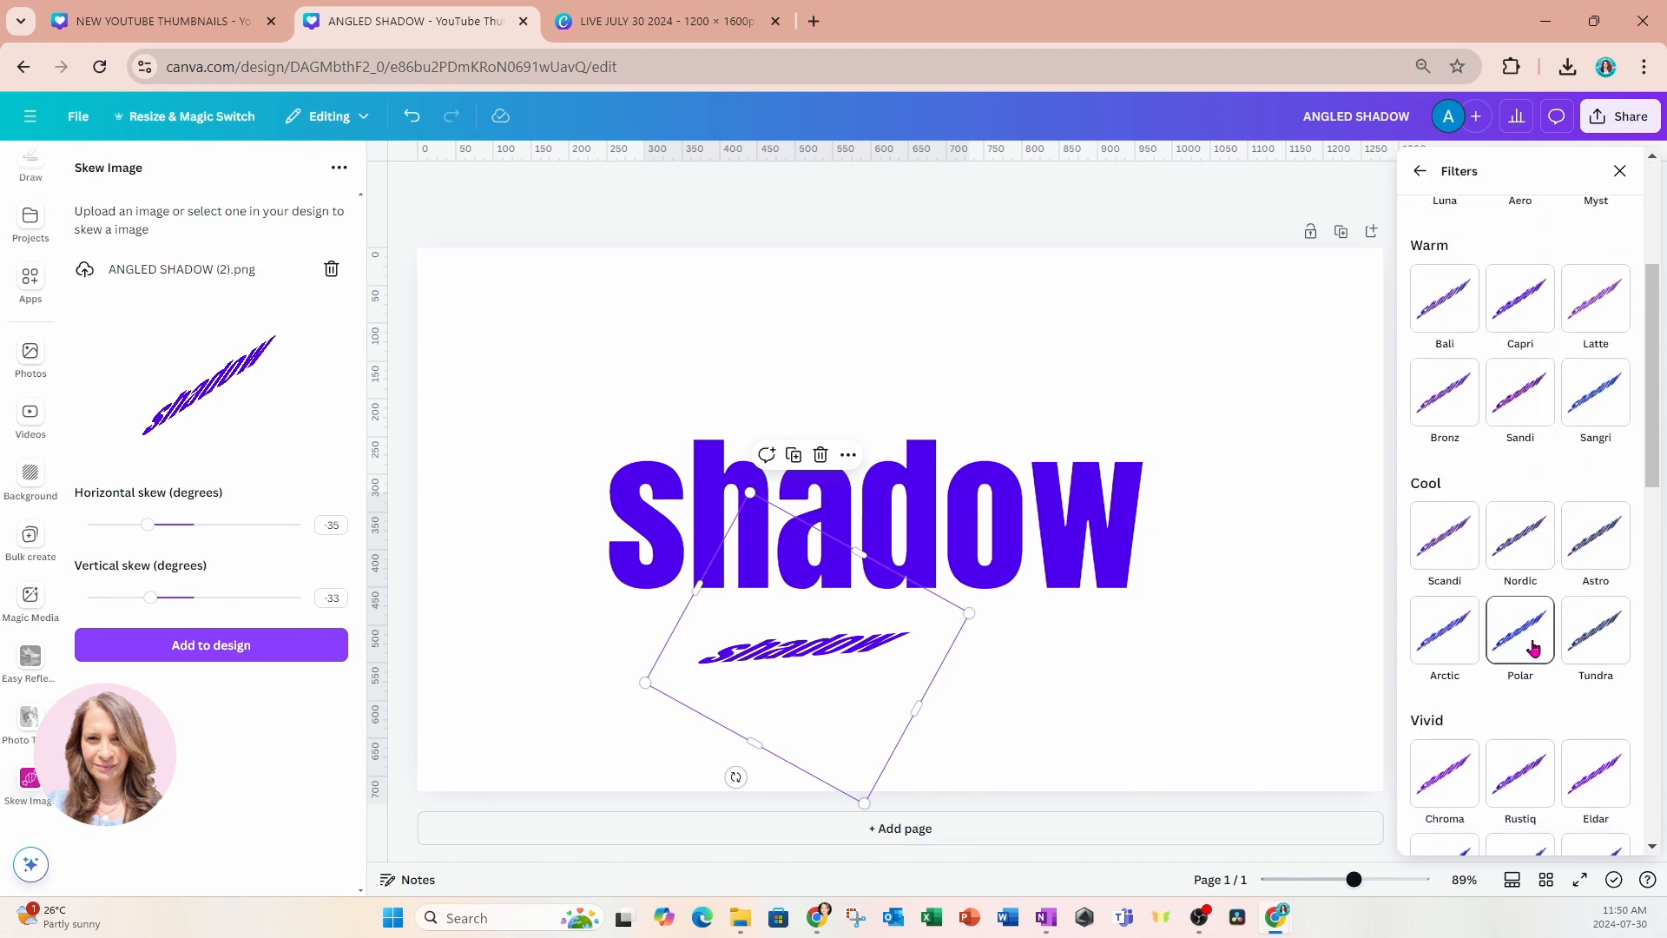
pyautogui.scroll(-7, 1534, 647)
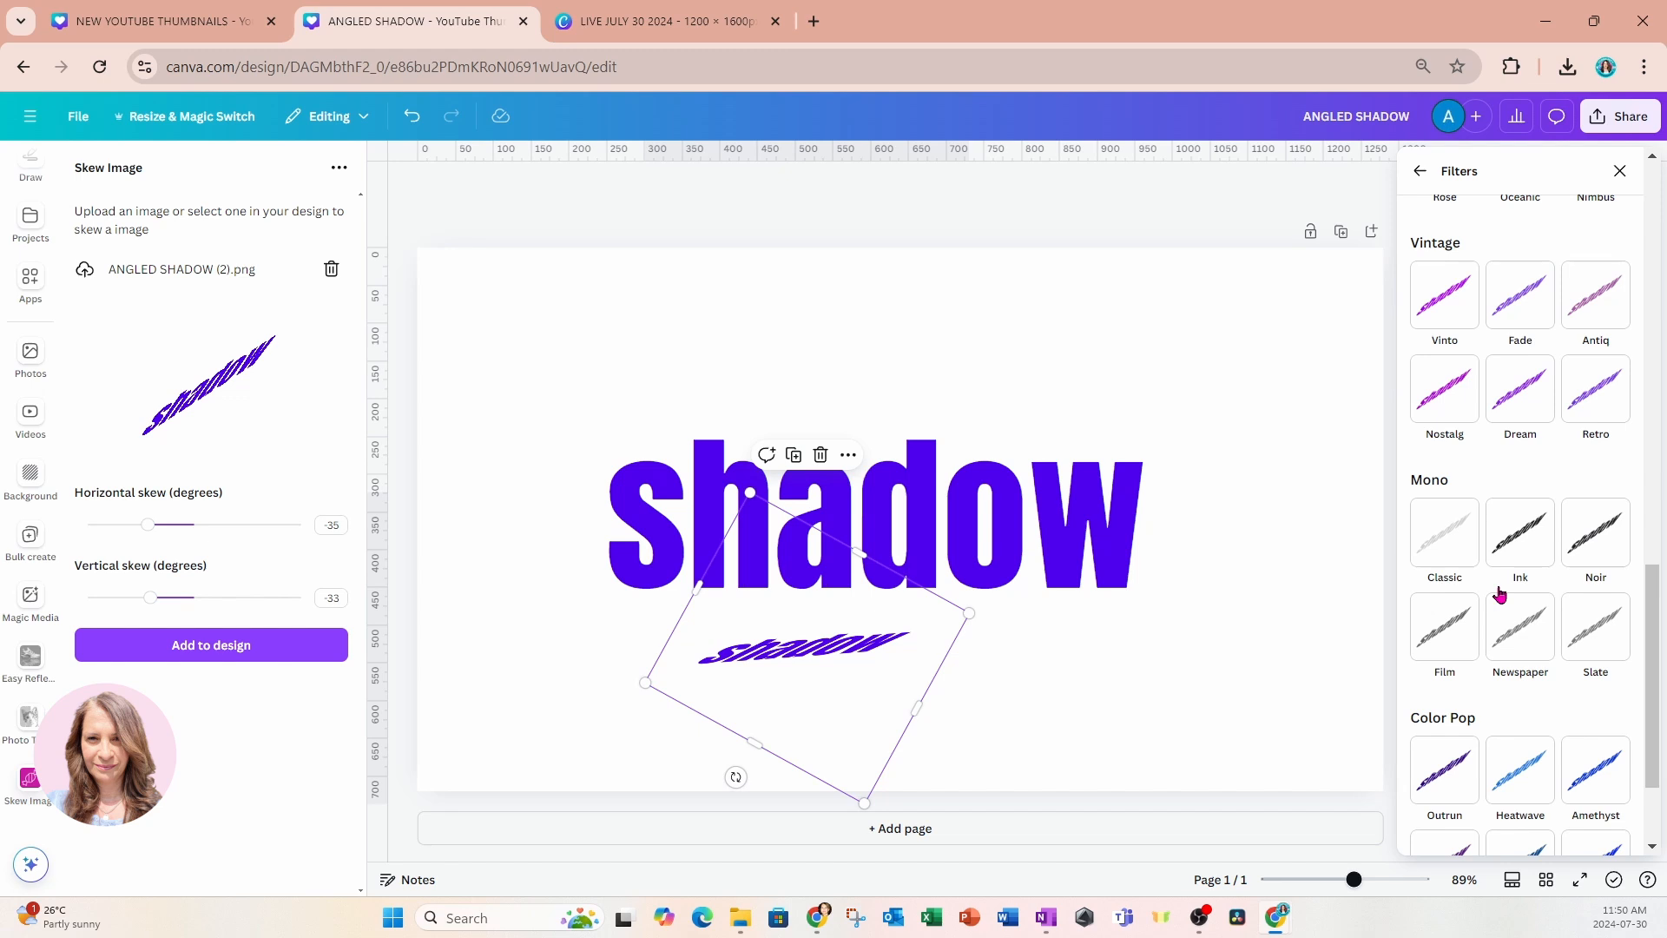
pyautogui.scroll(5, 1499, 594)
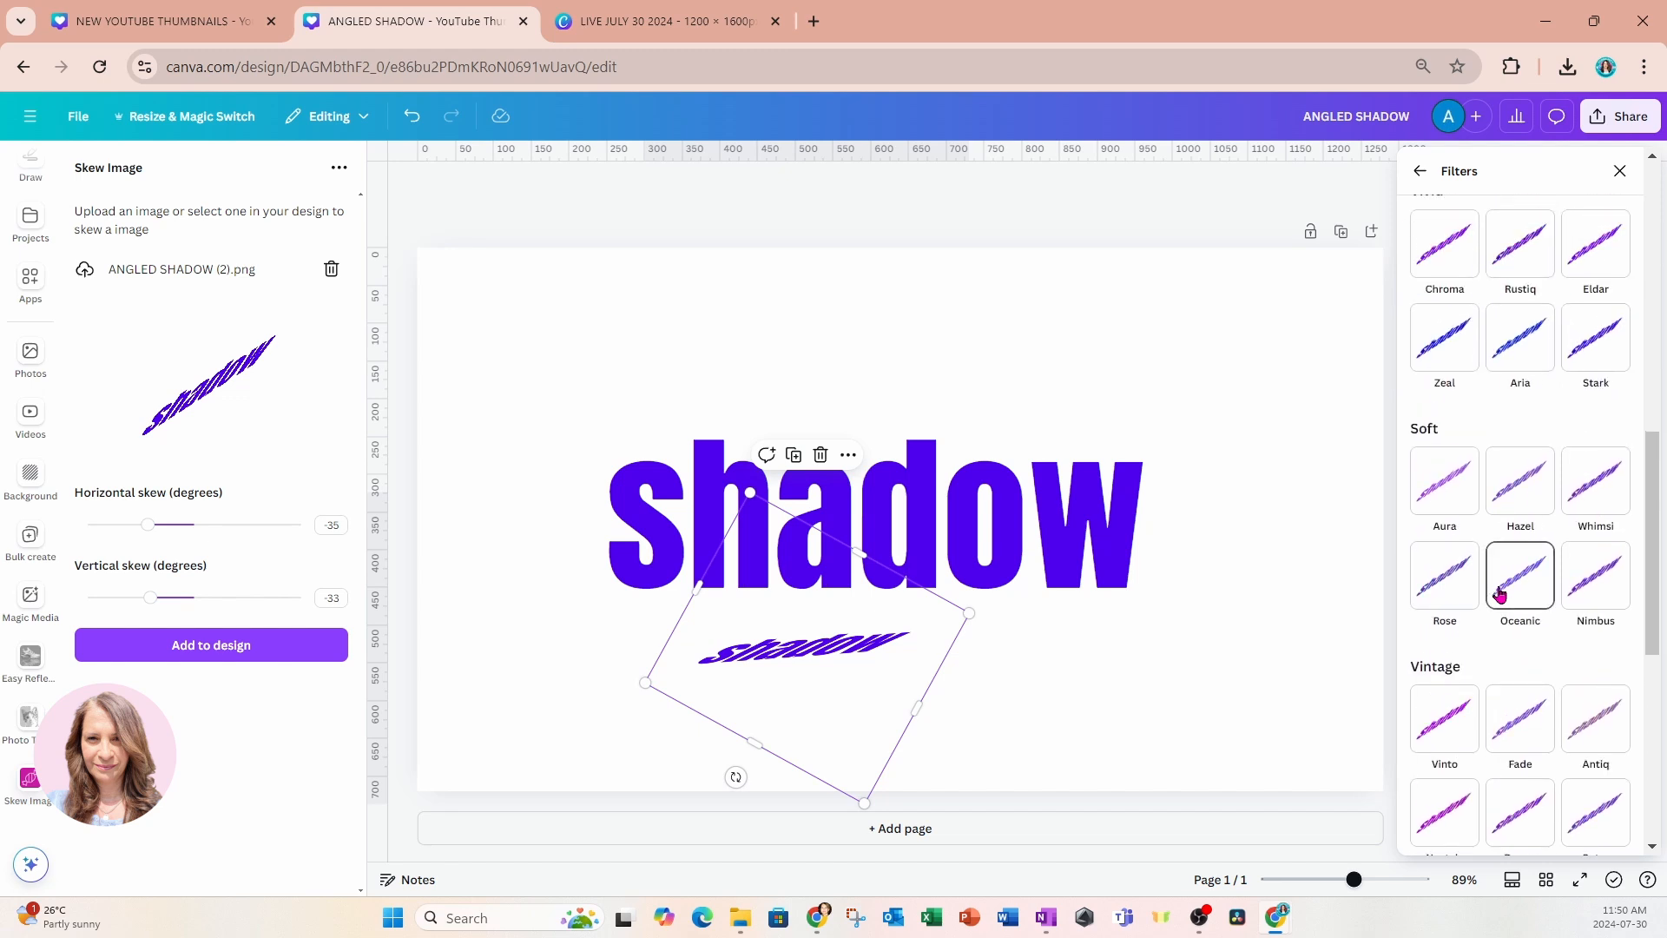
pyautogui.scroll(-6, 1493, 534)
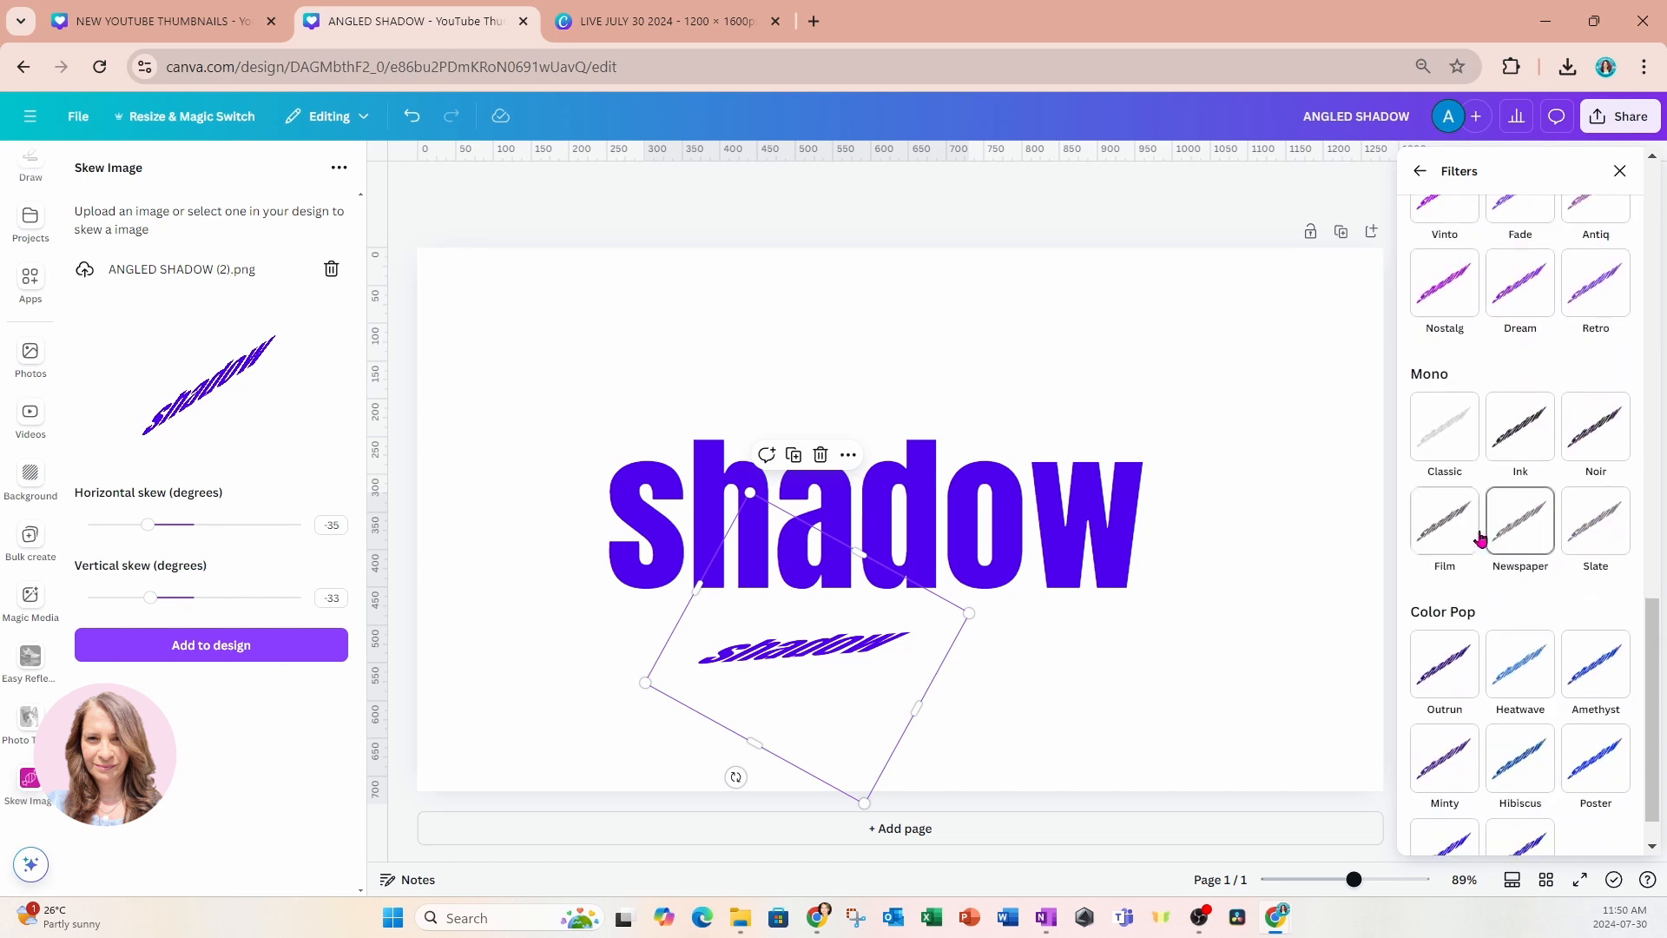
pyautogui.click(1448, 530)
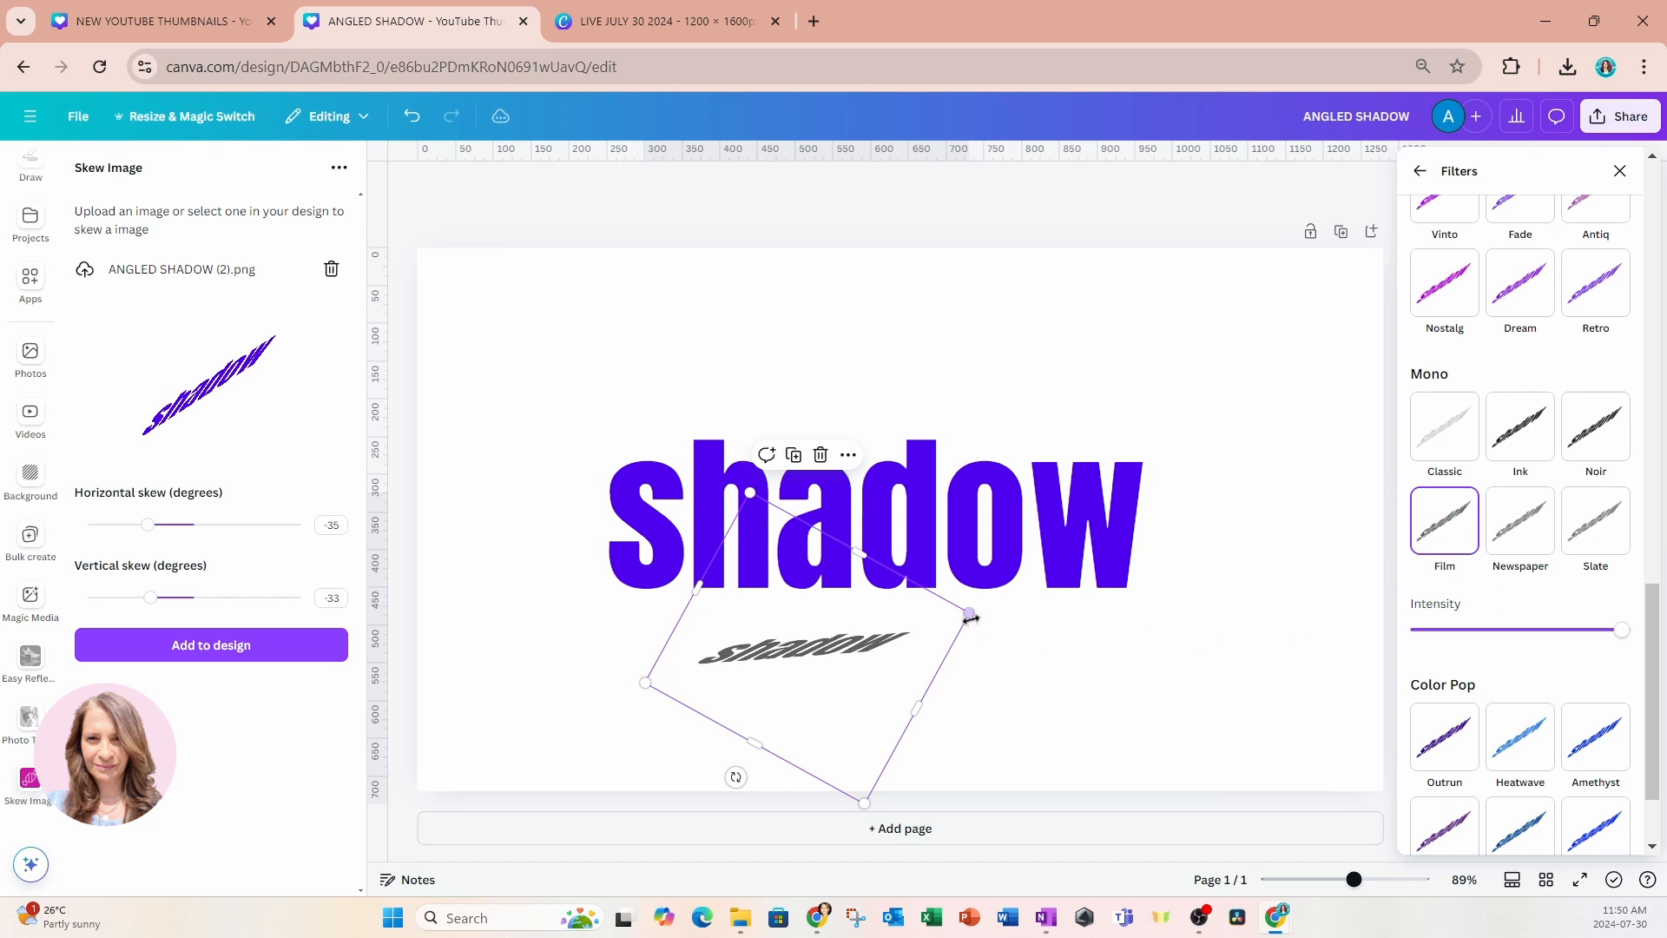
# Step: Enlarge the grey skewed image beyond the word's width, rotate it slightly clockwise, and place it over the lower part of the letters
pyautogui.moveTo(969, 613); pyautogui.dragTo(1250, 610)
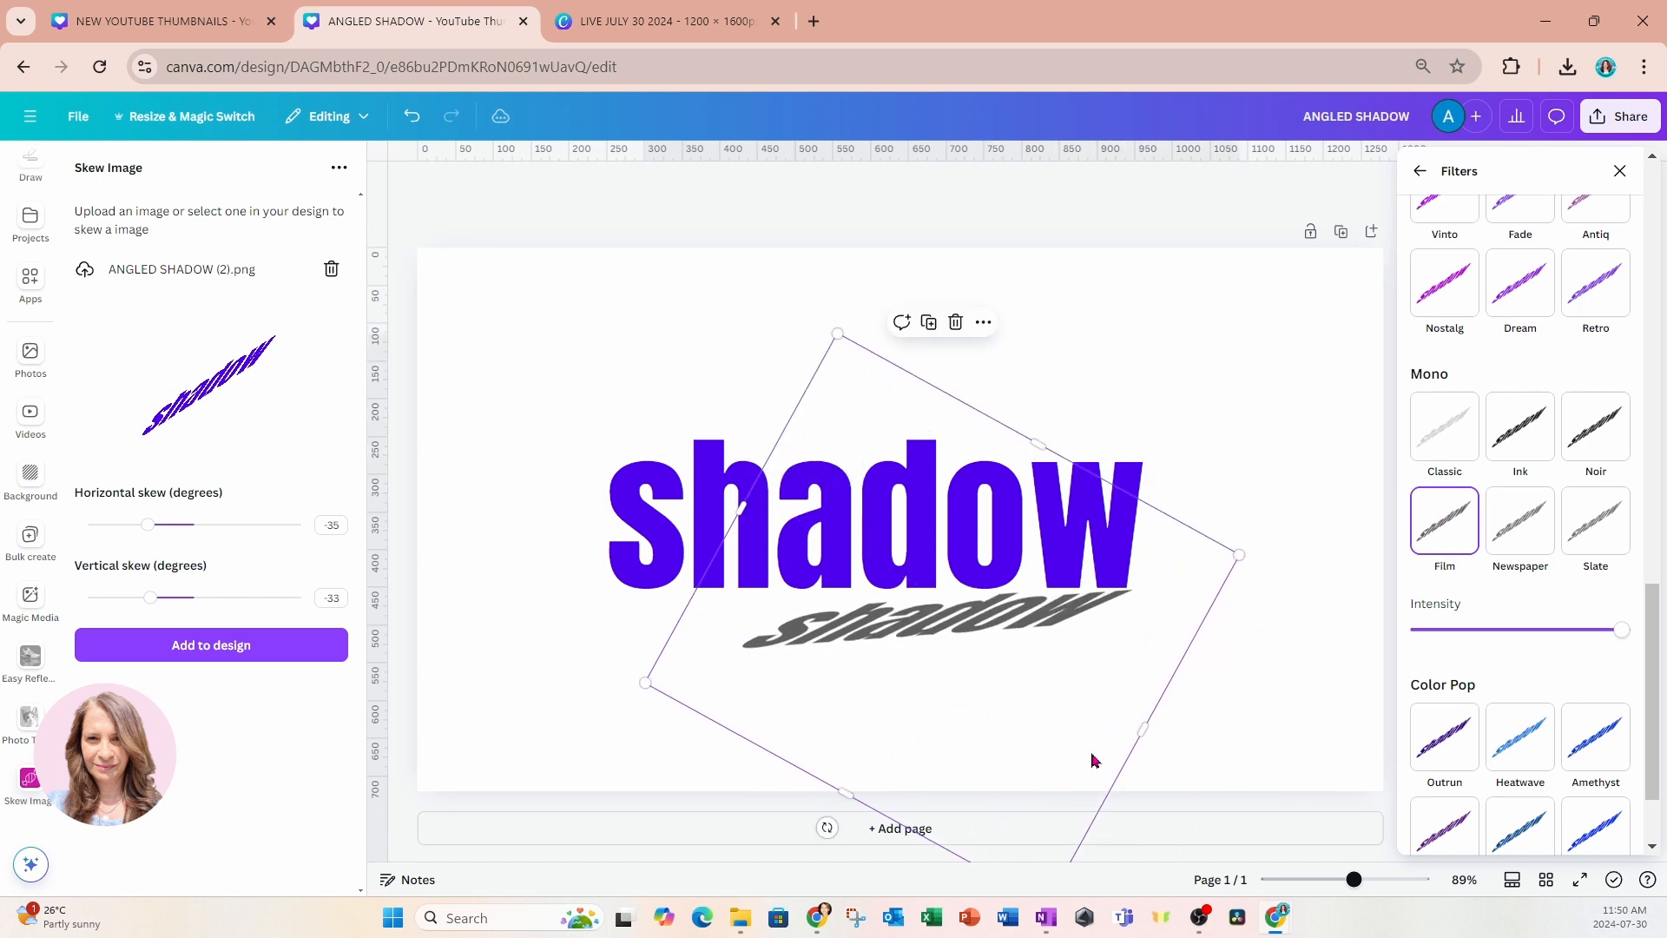
pyautogui.moveTo(827, 827); pyautogui.dragTo(821, 831)
pyautogui.moveTo(982, 695); pyautogui.dragTo(859, 689)
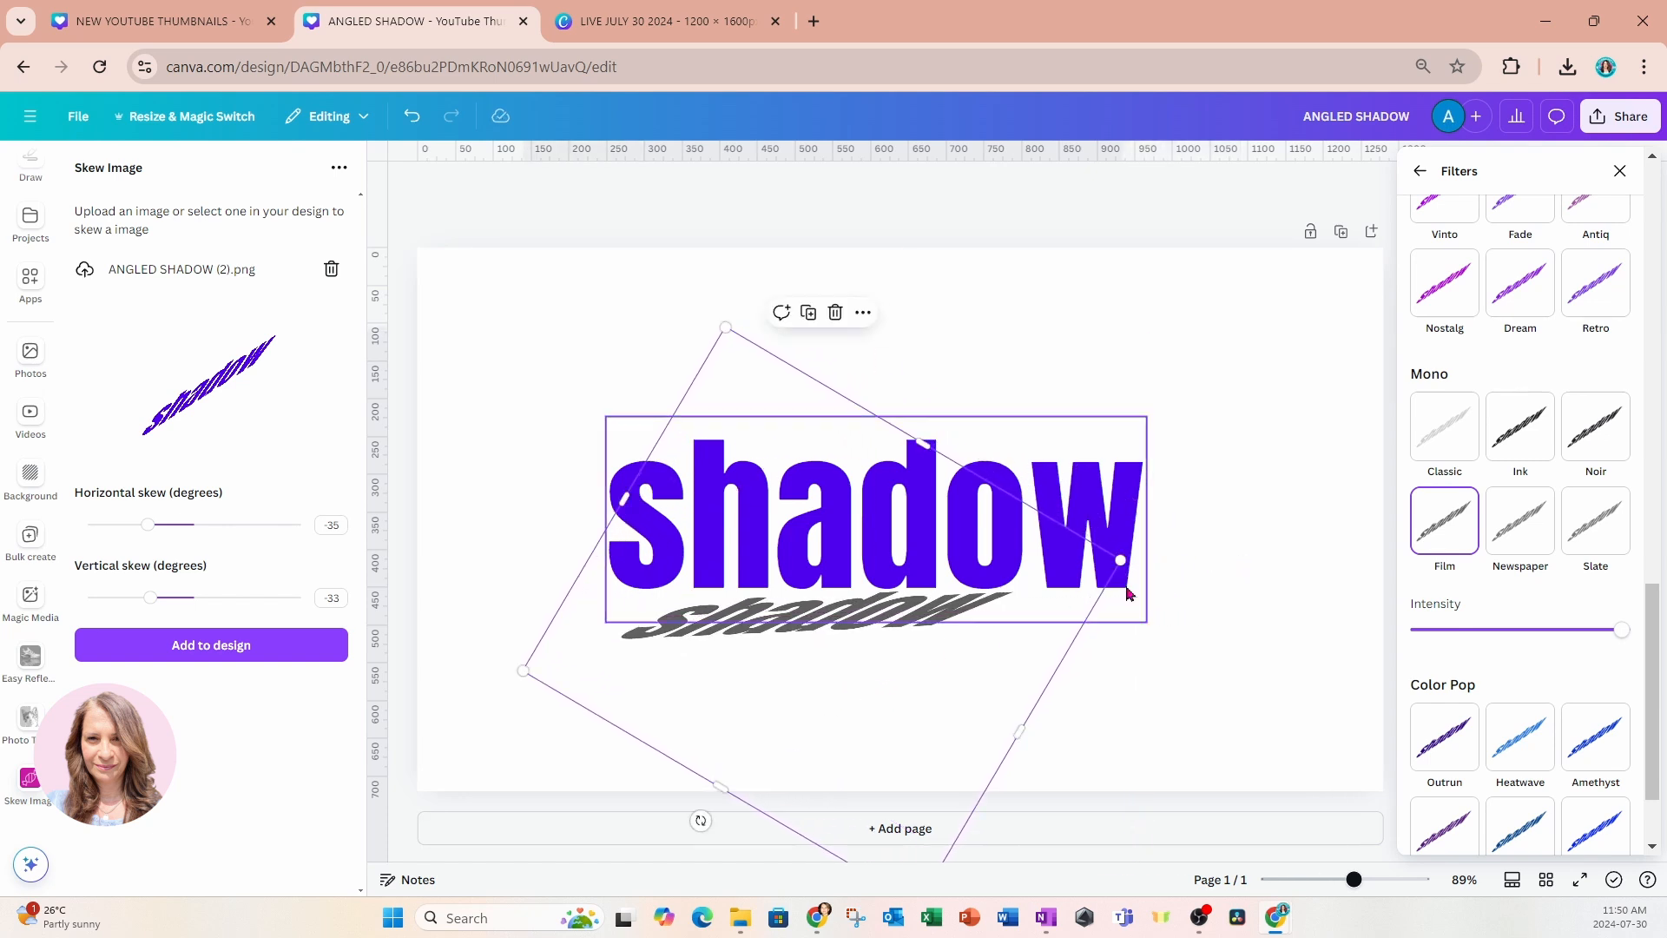
pyautogui.moveTo(1120, 560); pyautogui.dragTo(1416, 525)
pyautogui.moveTo(1025, 730); pyautogui.dragTo(946, 725)
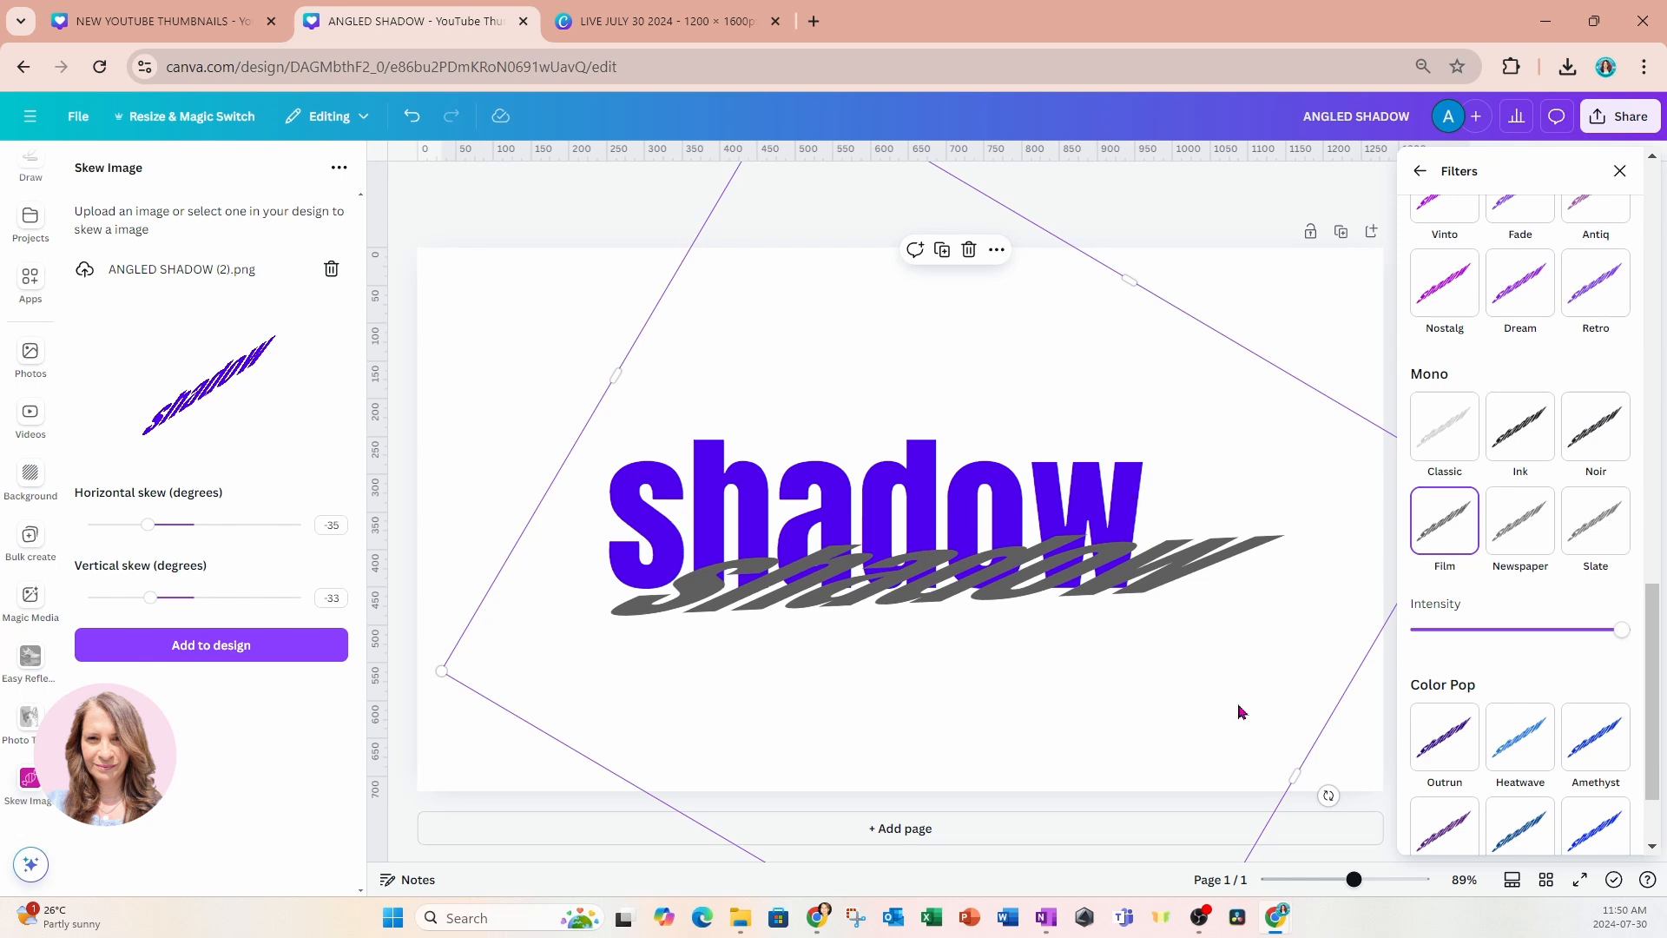
# Step: Shrink the grey shadow image slightly and move it up so its lower edge meets the base of the letters
pyautogui.click(1366, 769)
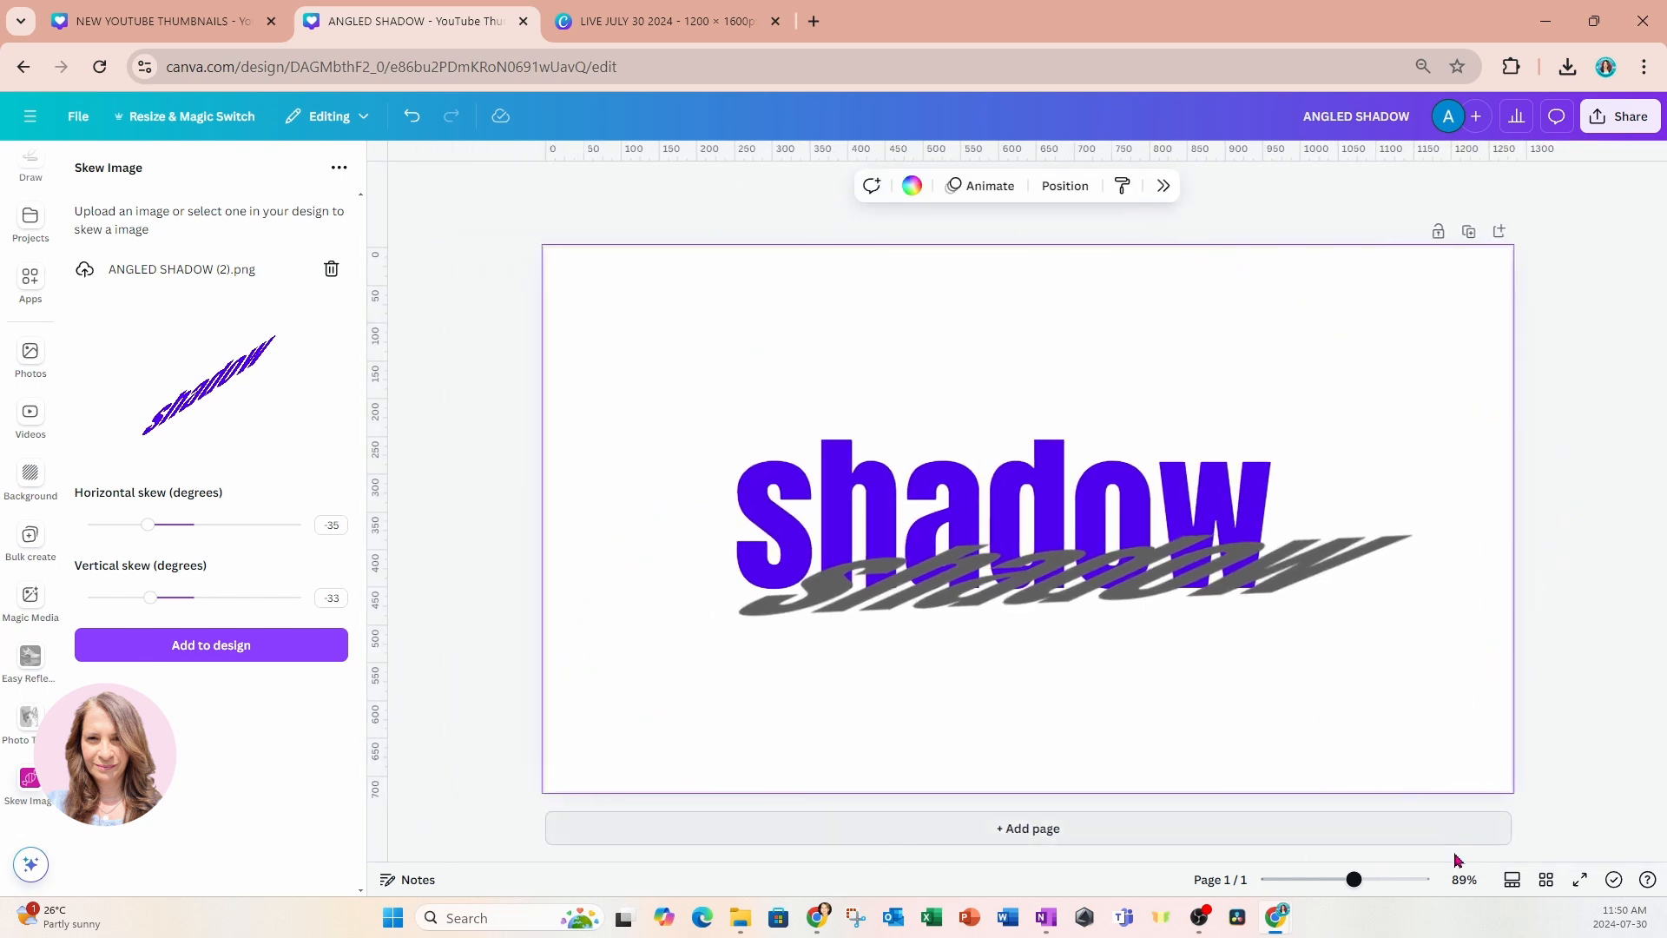
pyautogui.moveTo(1353, 880); pyautogui.dragTo(1346, 881)
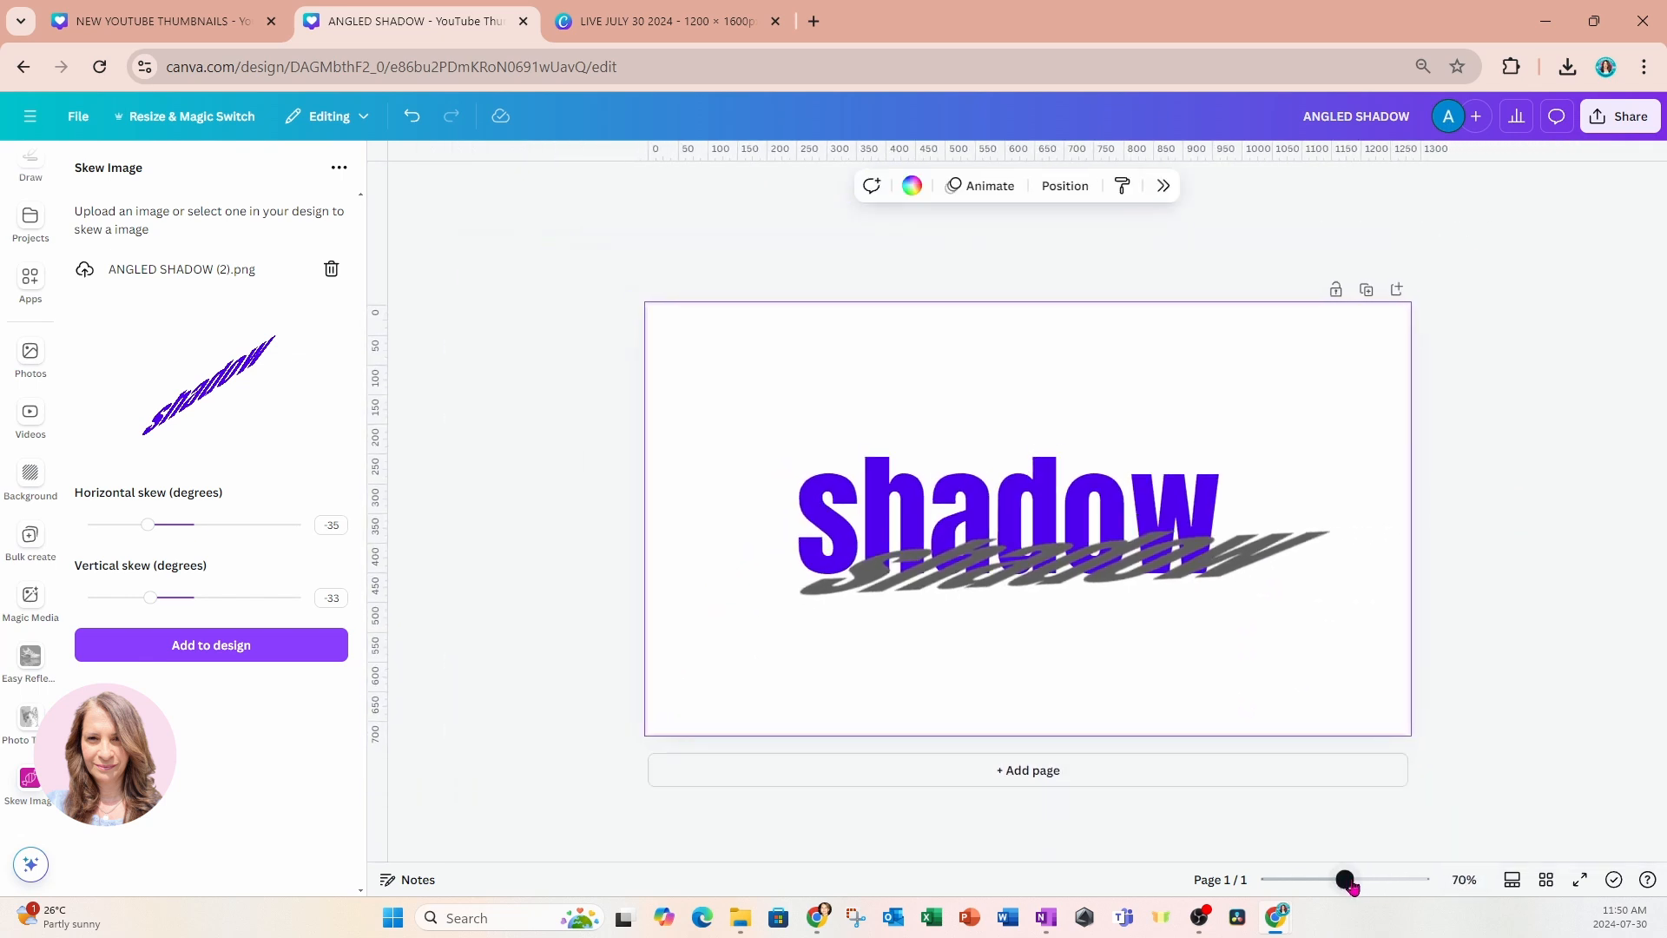
pyautogui.click(1220, 646)
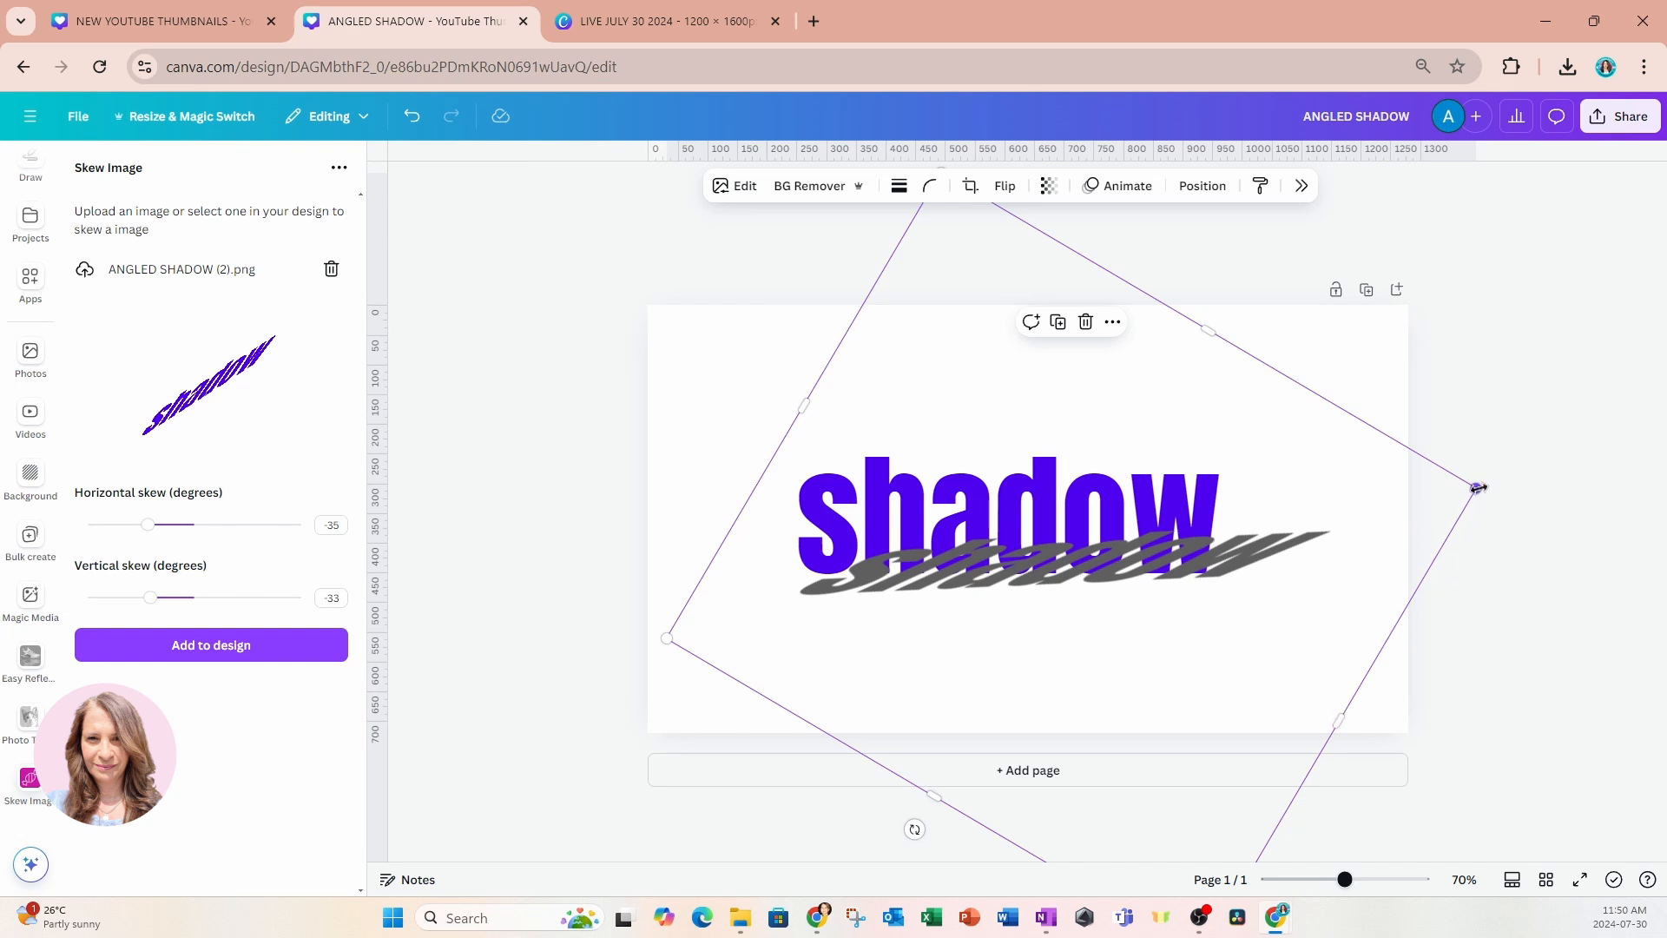
pyautogui.moveTo(1478, 488); pyautogui.dragTo(1444, 494)
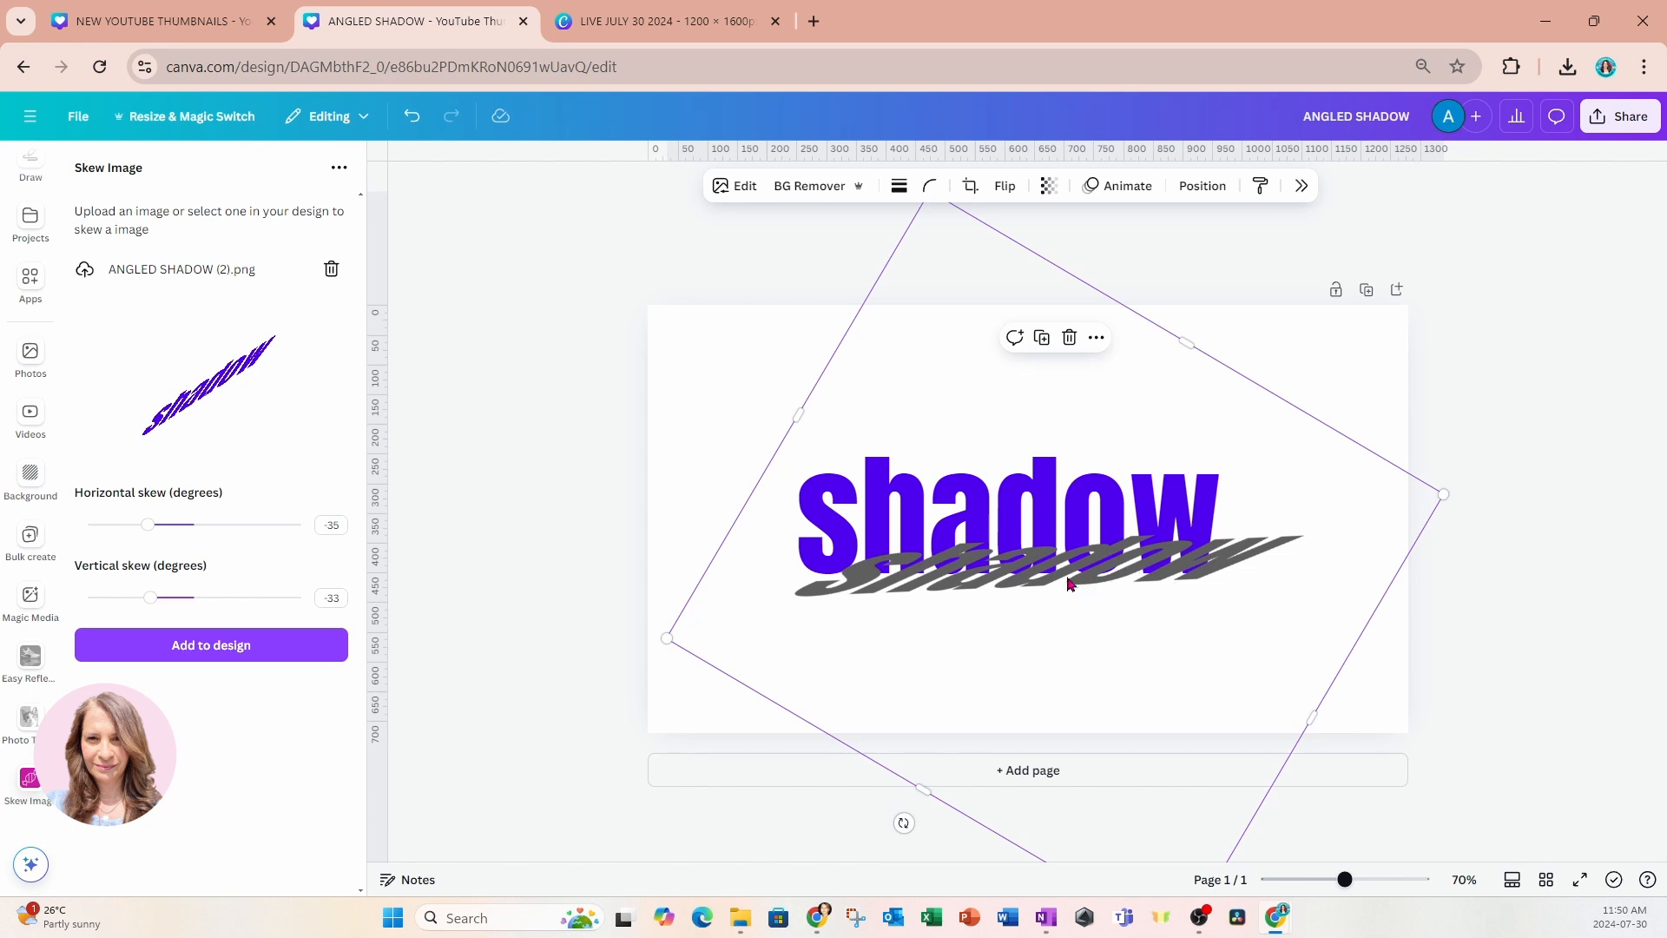
pyautogui.moveTo(872, 580); pyautogui.dragTo(877, 547)
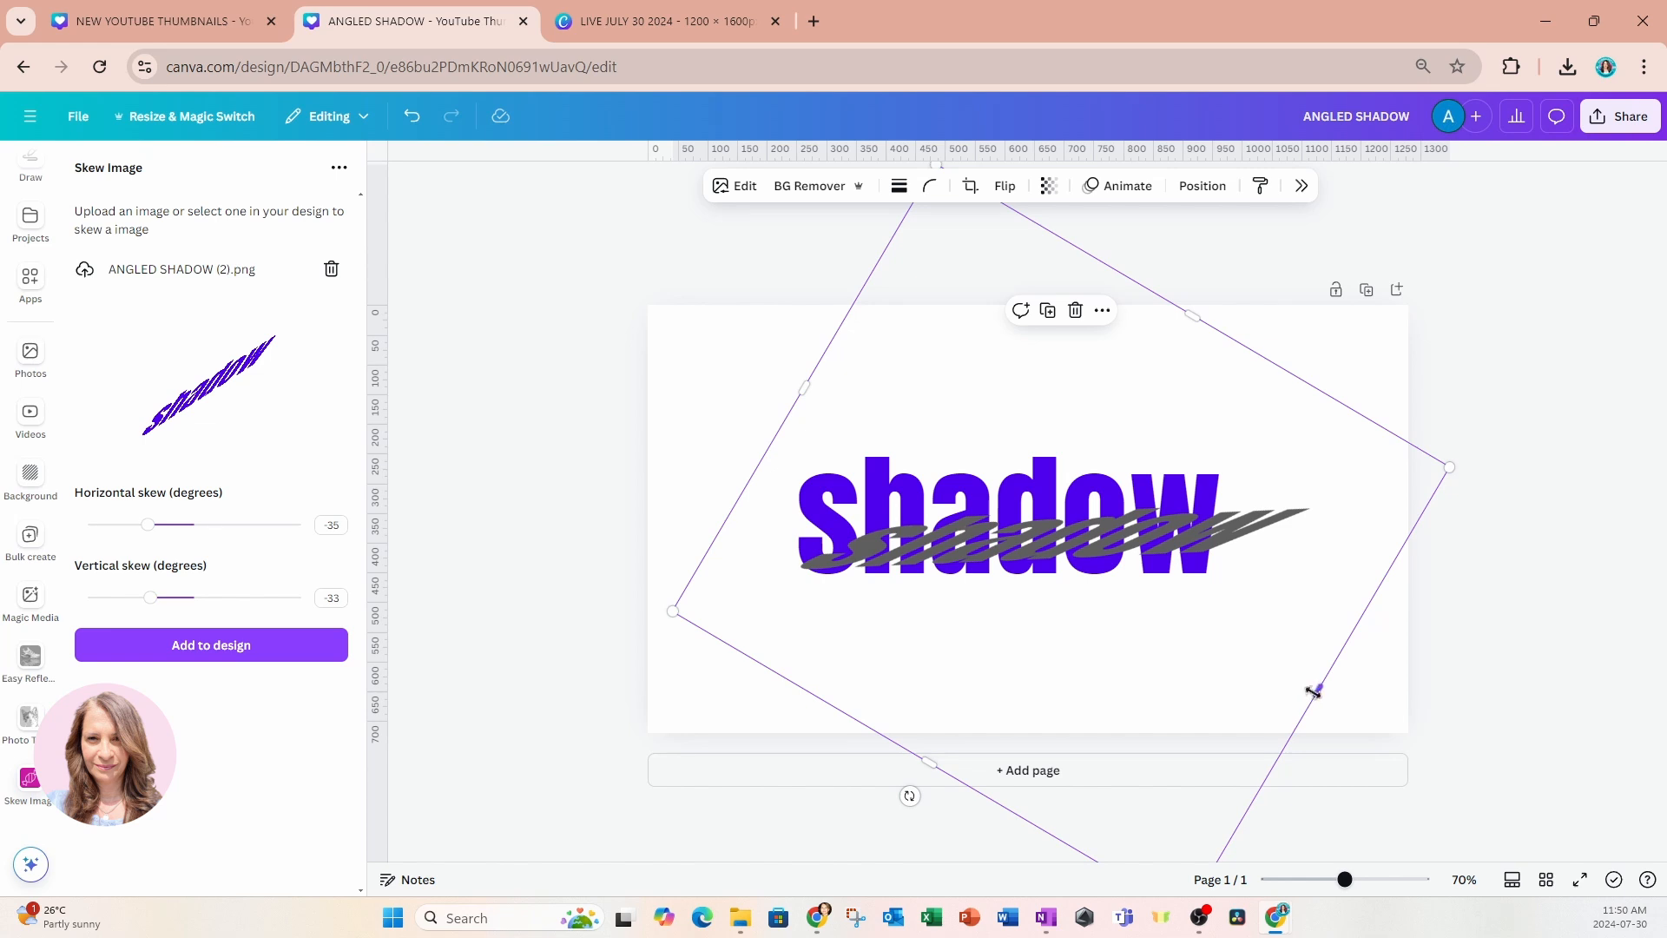
# Step: Crop the empty margins of the shadow image on its right, left and bottom edges
pyautogui.moveTo(1310, 688); pyautogui.dragTo(1237, 647)
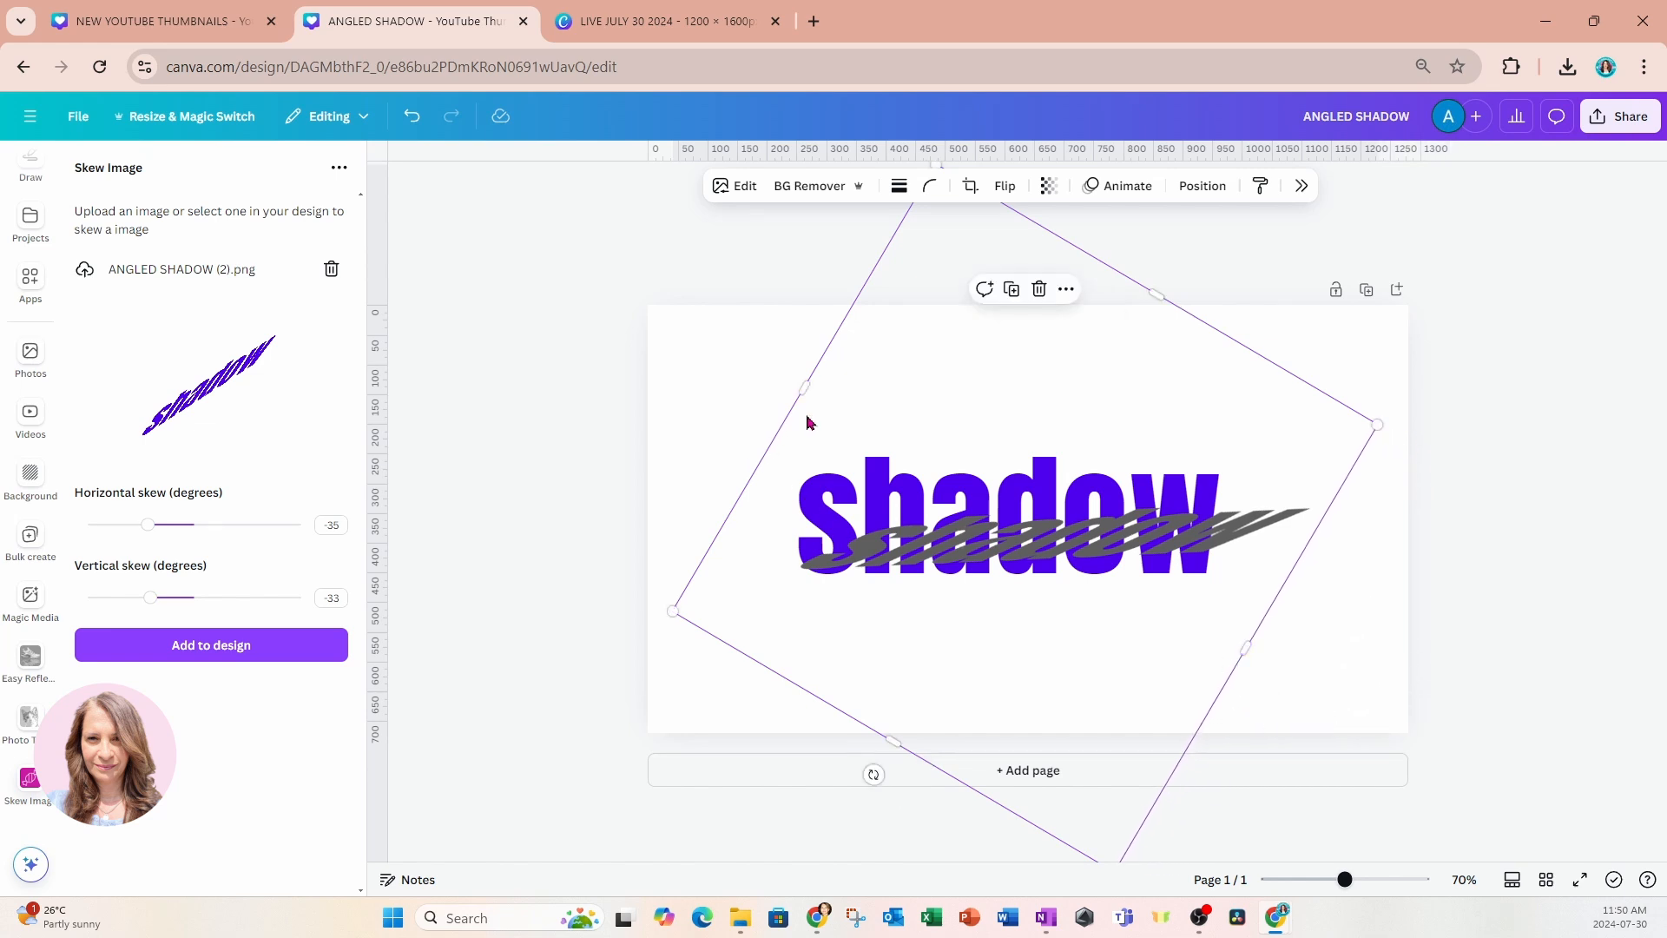
pyautogui.moveTo(804, 387); pyautogui.dragTo(848, 417)
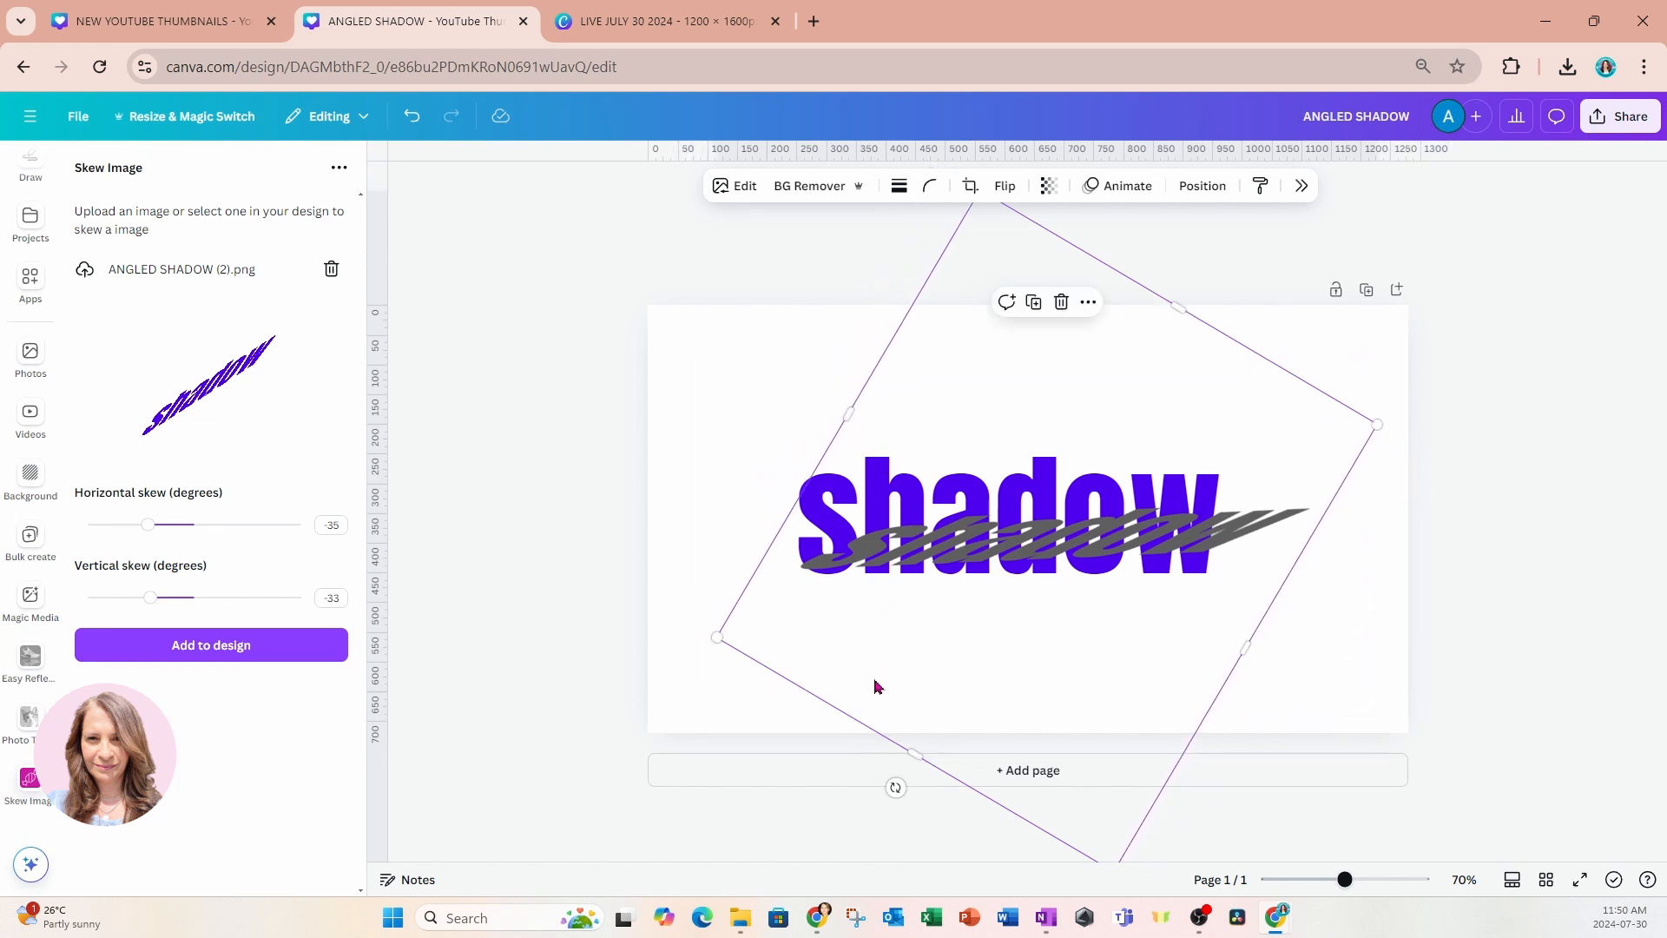
pyautogui.moveTo(908, 752); pyautogui.dragTo(960, 662)
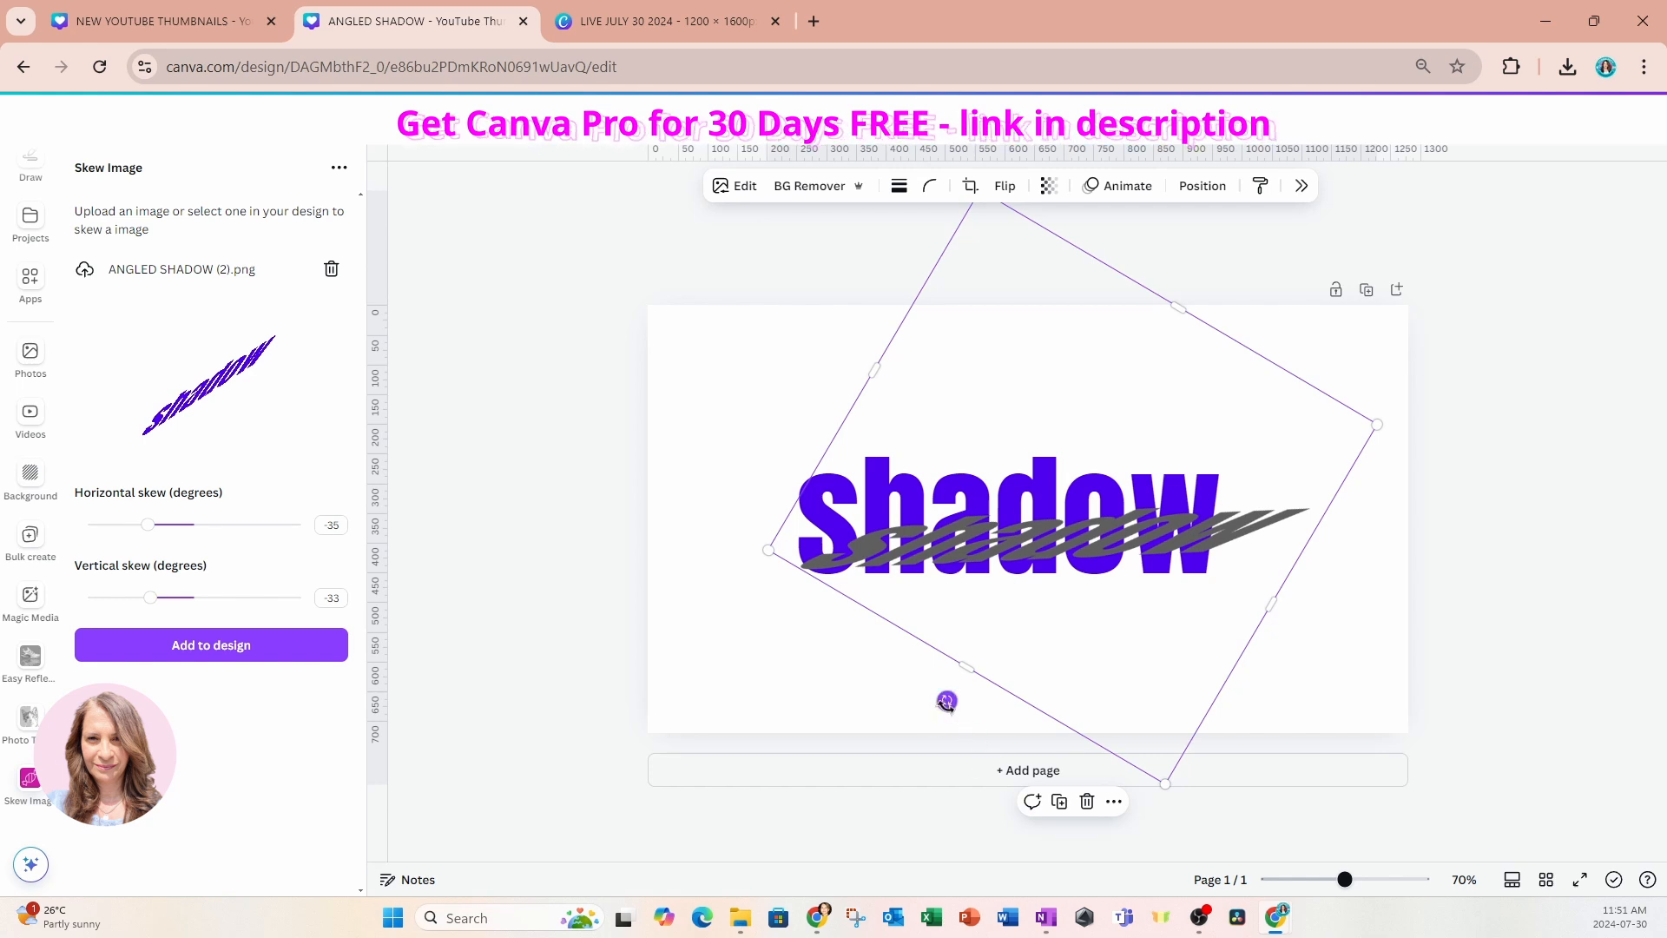
# Step: Rotate the shadow slightly further clockwise, realign it with the base of the letters, and reduce its size a little
pyautogui.moveTo(946, 702); pyautogui.dragTo(938, 696)
pyautogui.moveTo(1154, 564); pyautogui.dragTo(1164, 570)
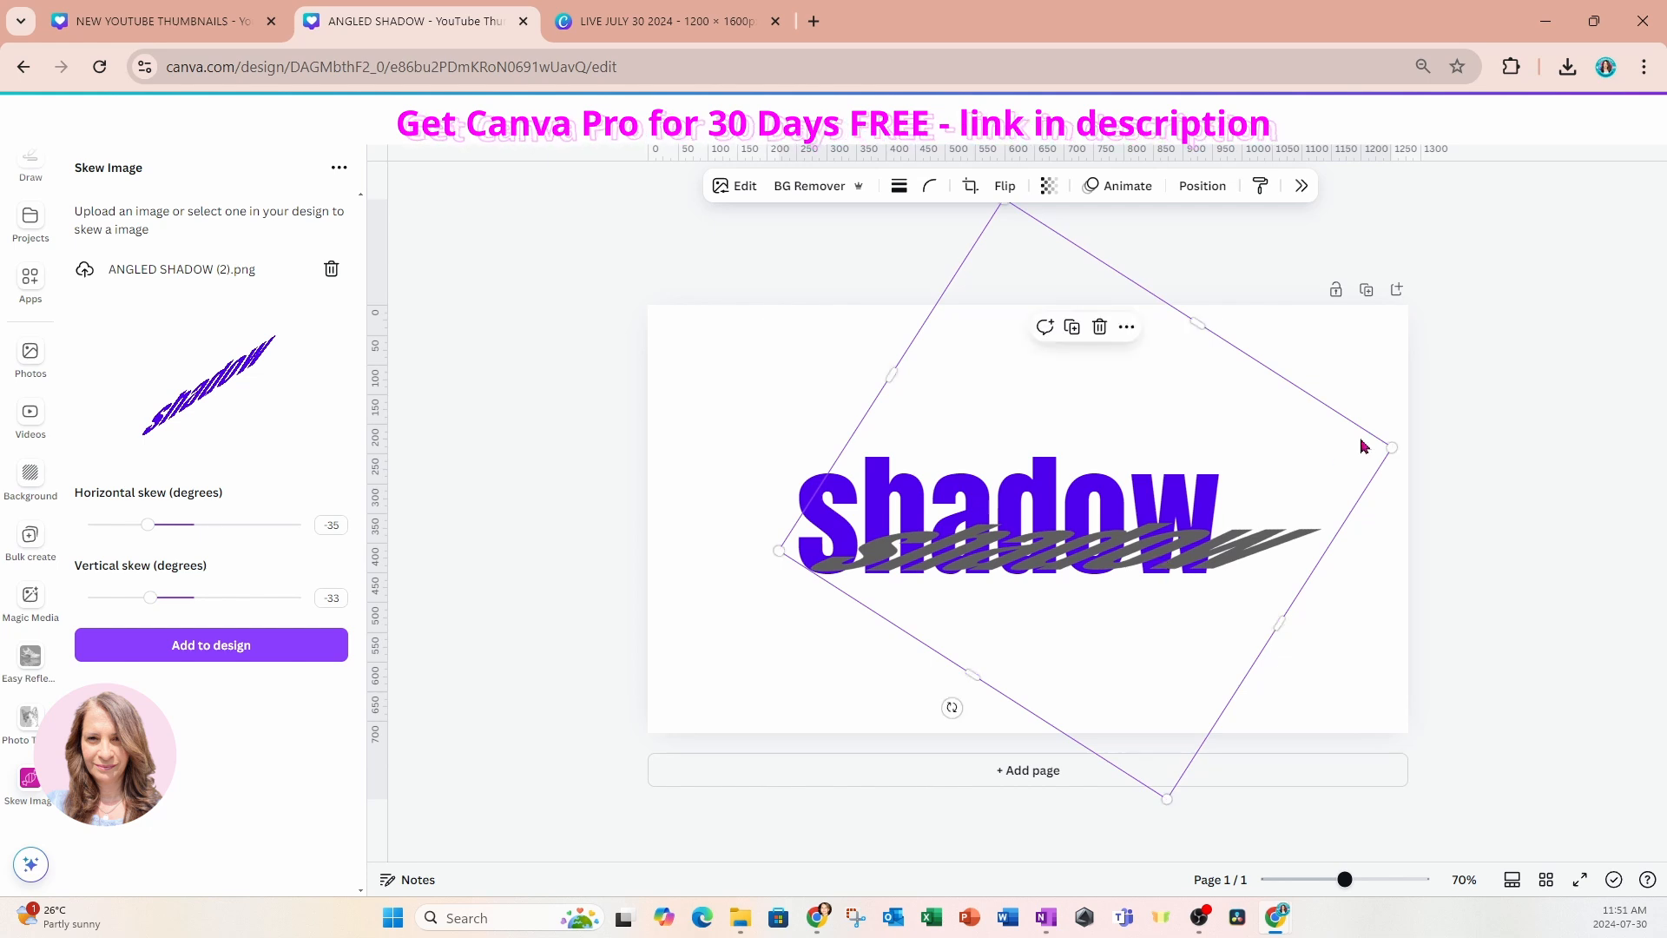
pyautogui.moveTo(1389, 452); pyautogui.dragTo(1377, 452)
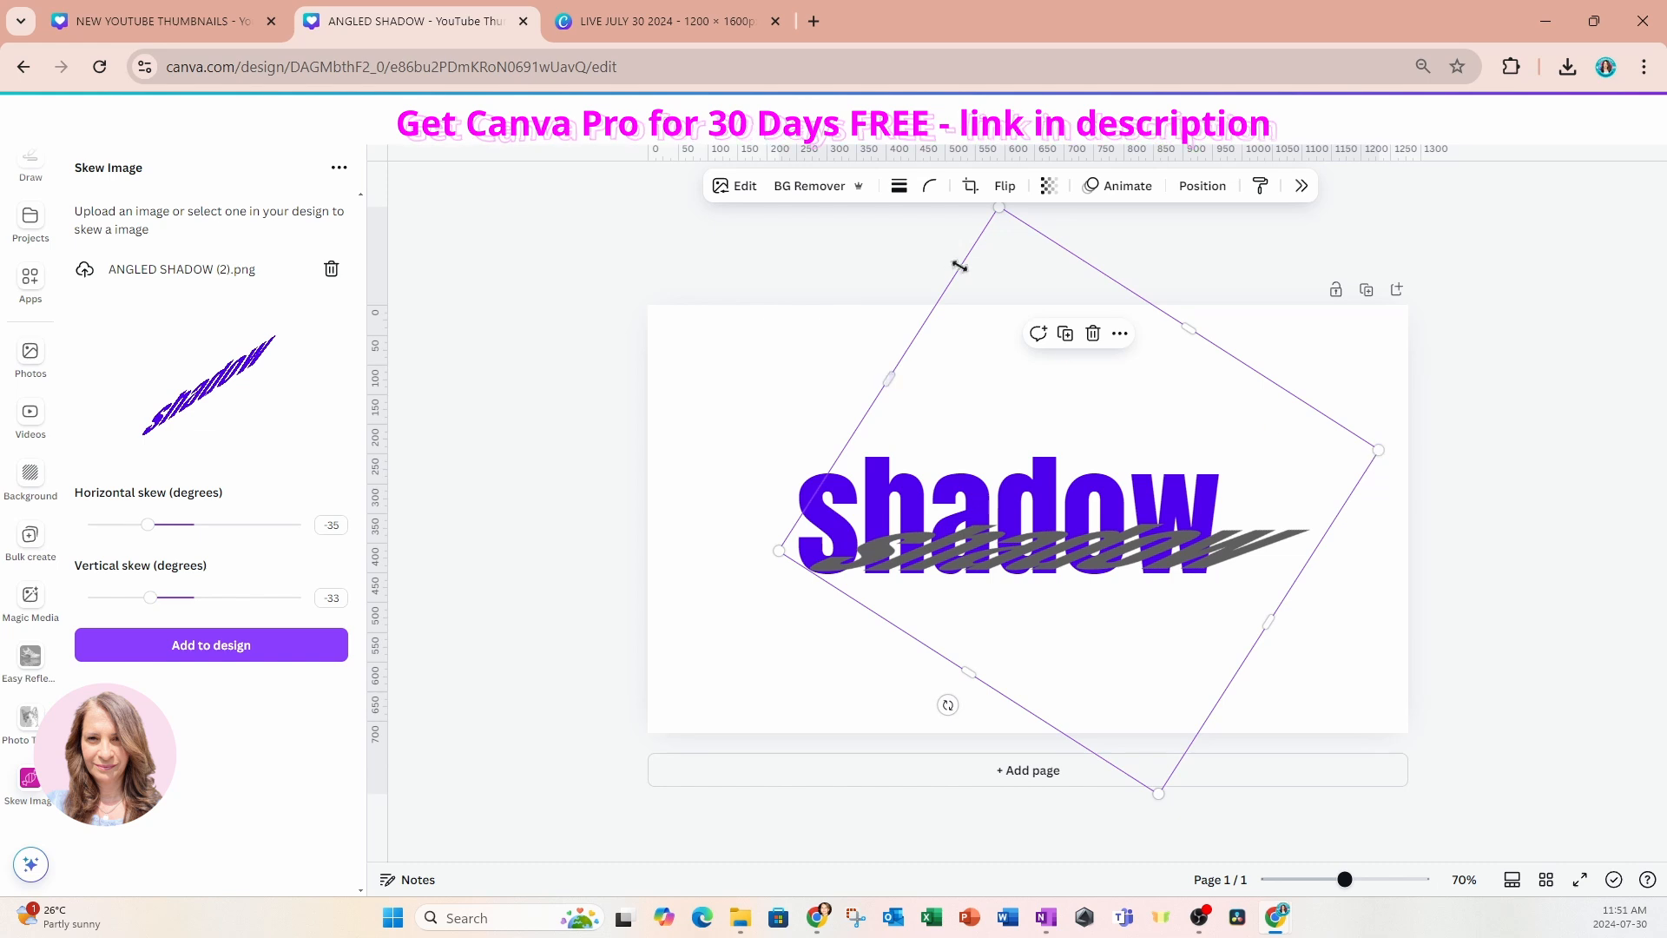
# Step: Set the shadow image's transparency to 27 and move its layer directly beneath the word's text layer
pyautogui.click(1047, 198)
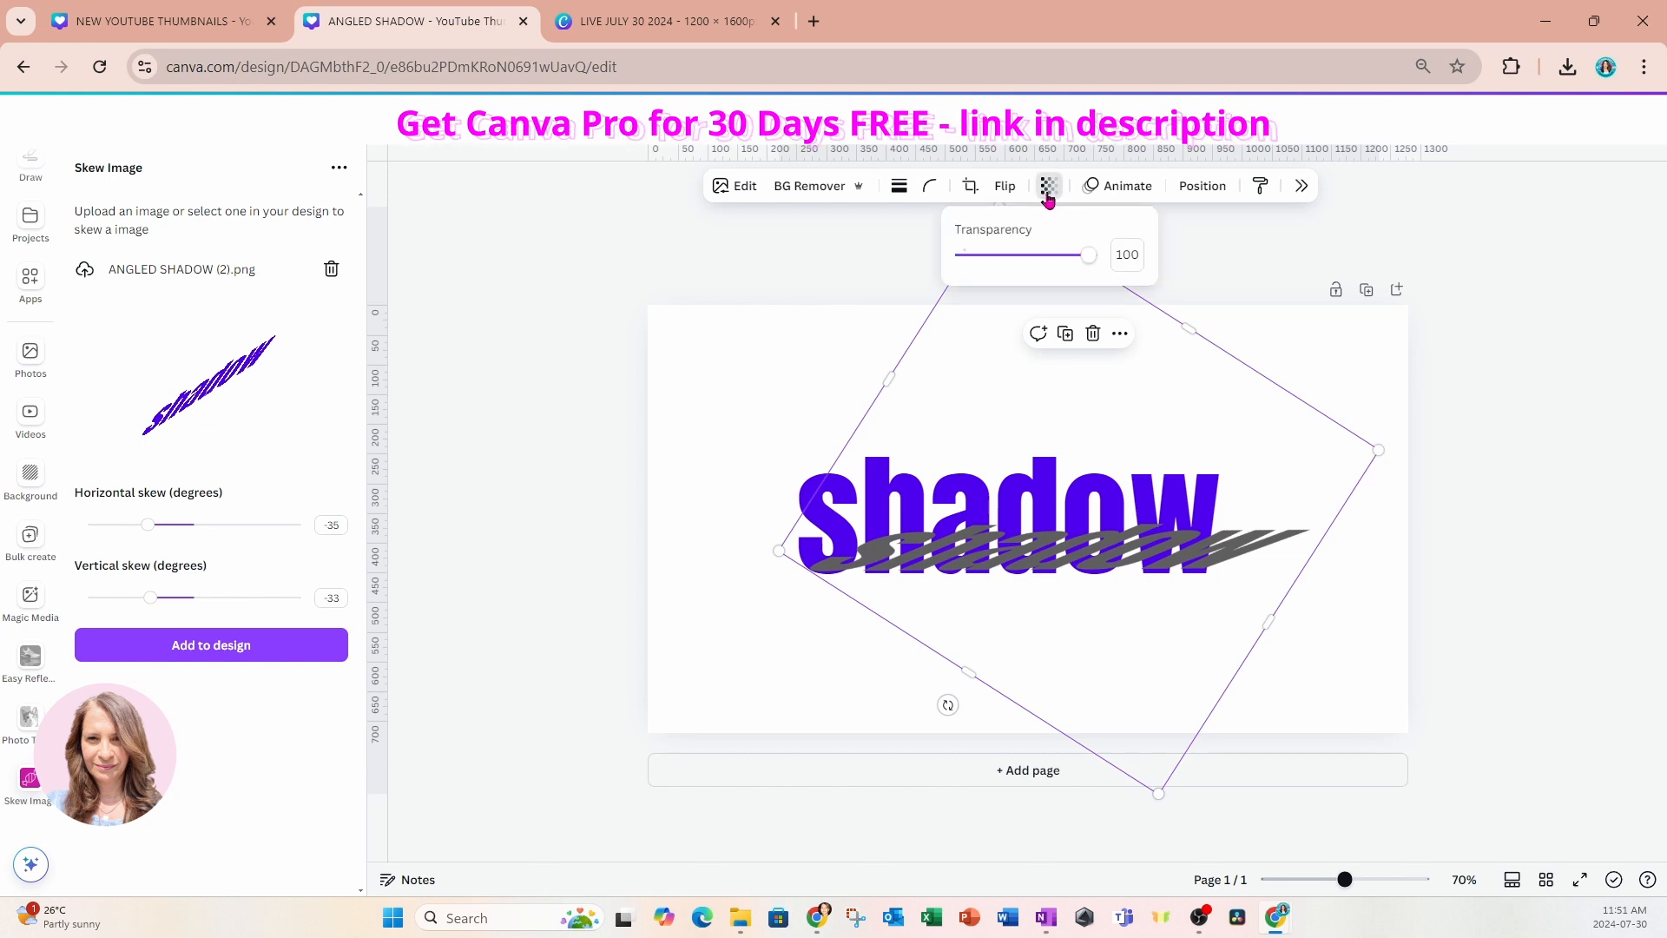
pyautogui.moveTo(1090, 257); pyautogui.dragTo(998, 272)
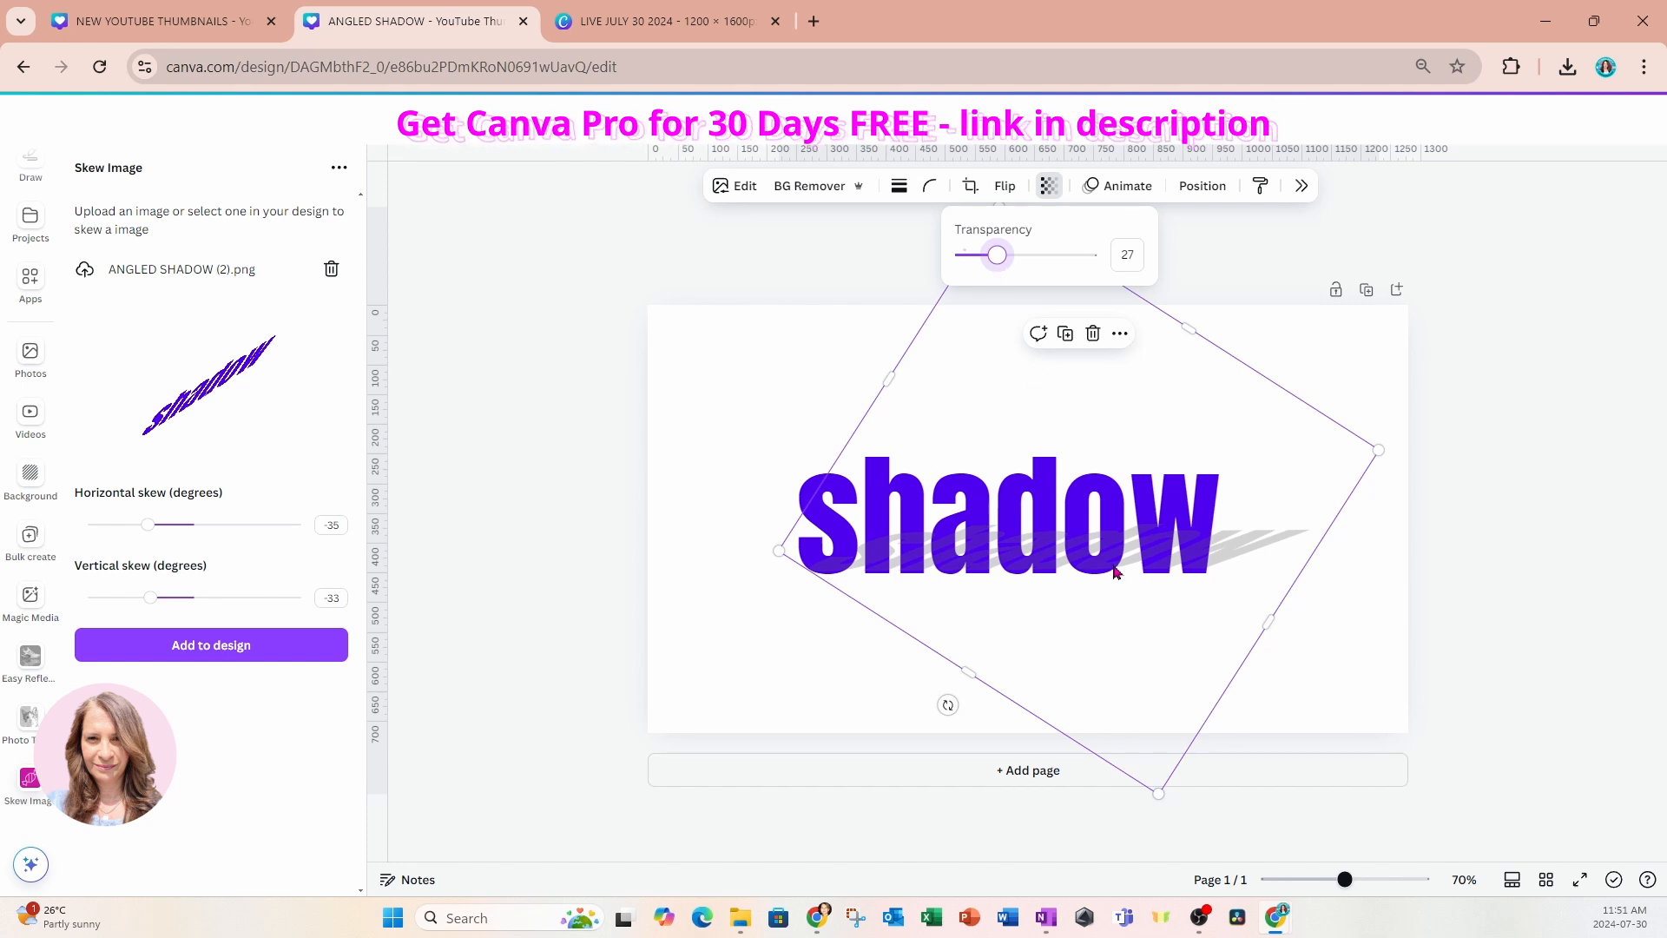
pyautogui.click(1201, 186)
pyautogui.click(1590, 213)
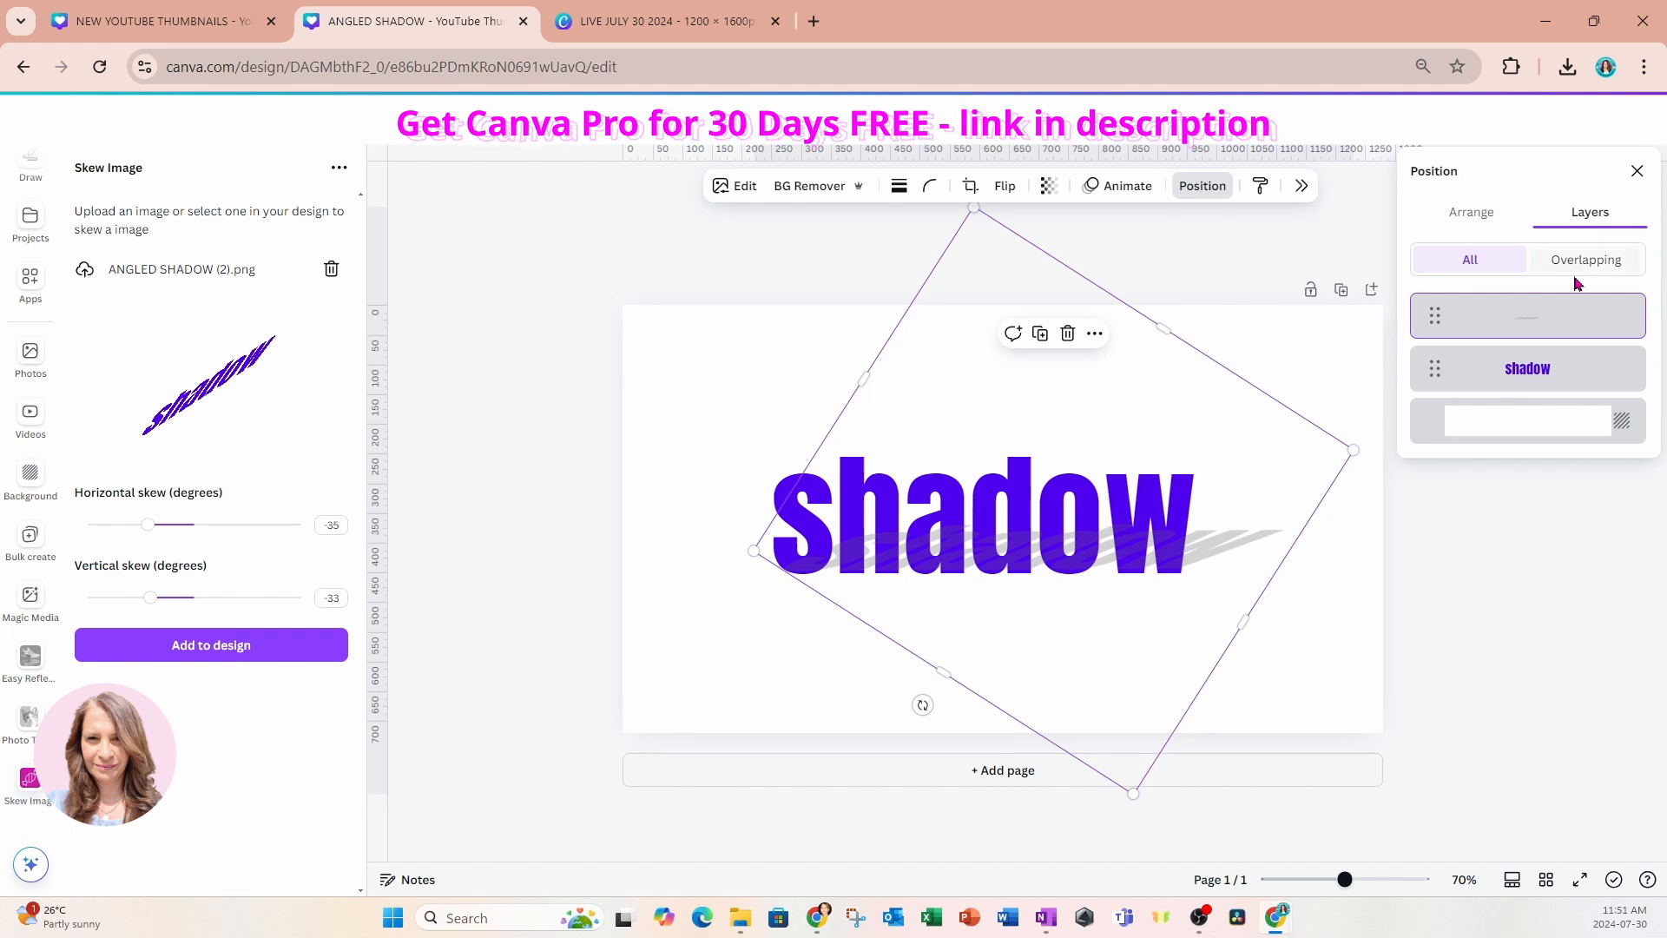
pyautogui.moveTo(1557, 326); pyautogui.dragTo(1558, 401)
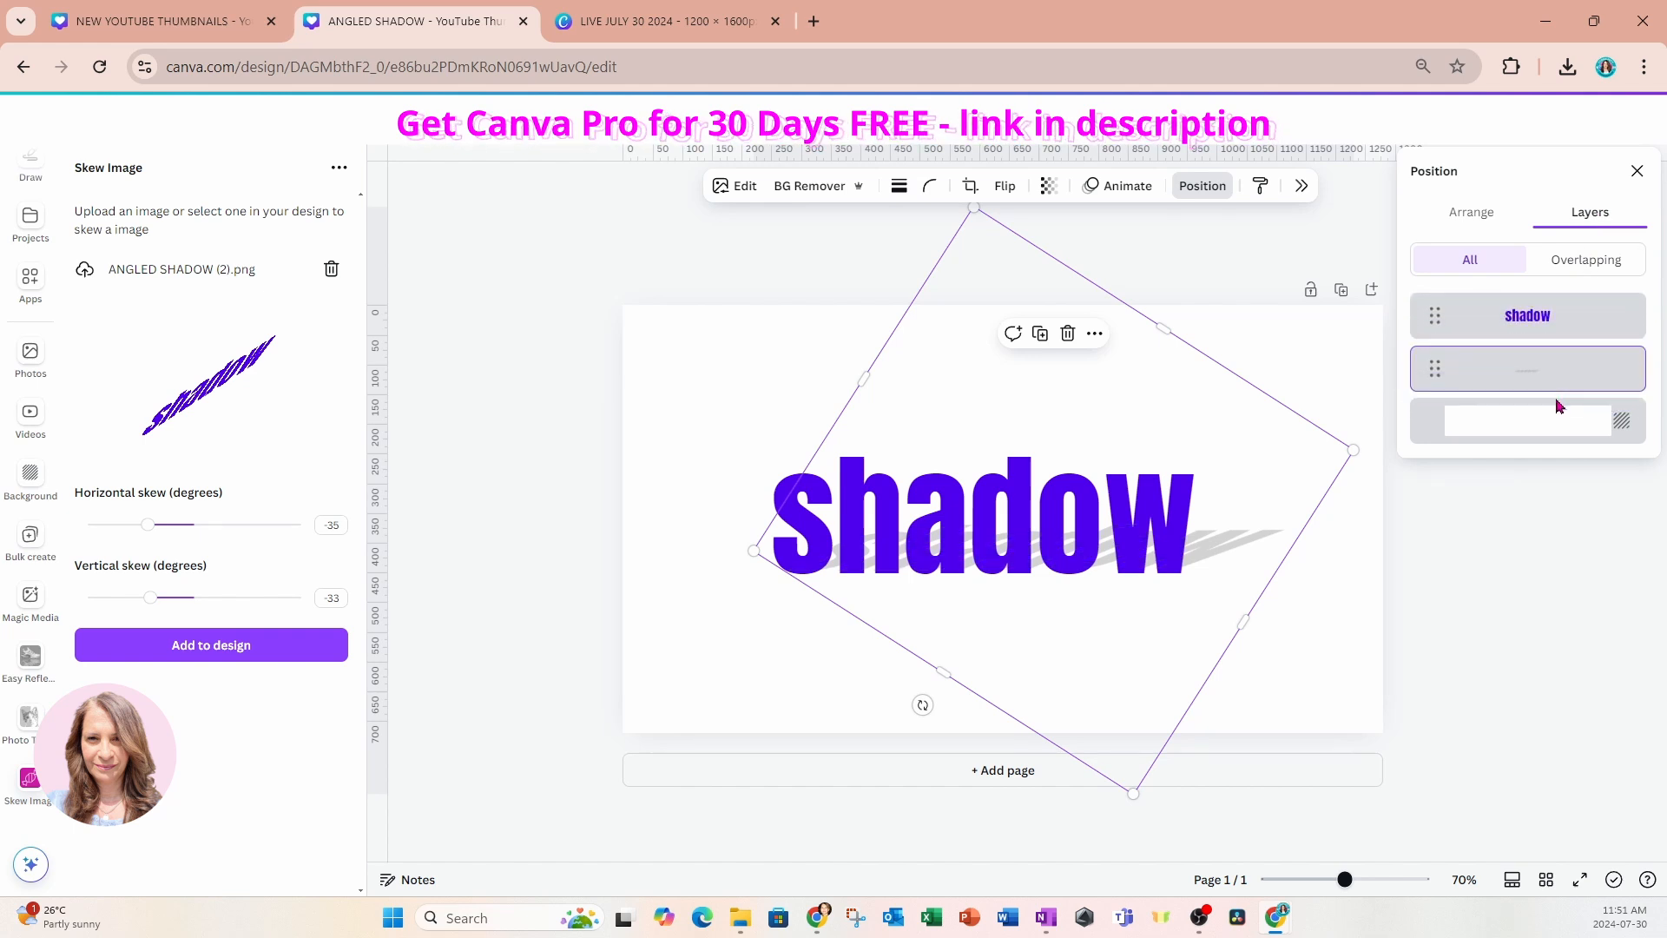
pyautogui.click(1320, 616)
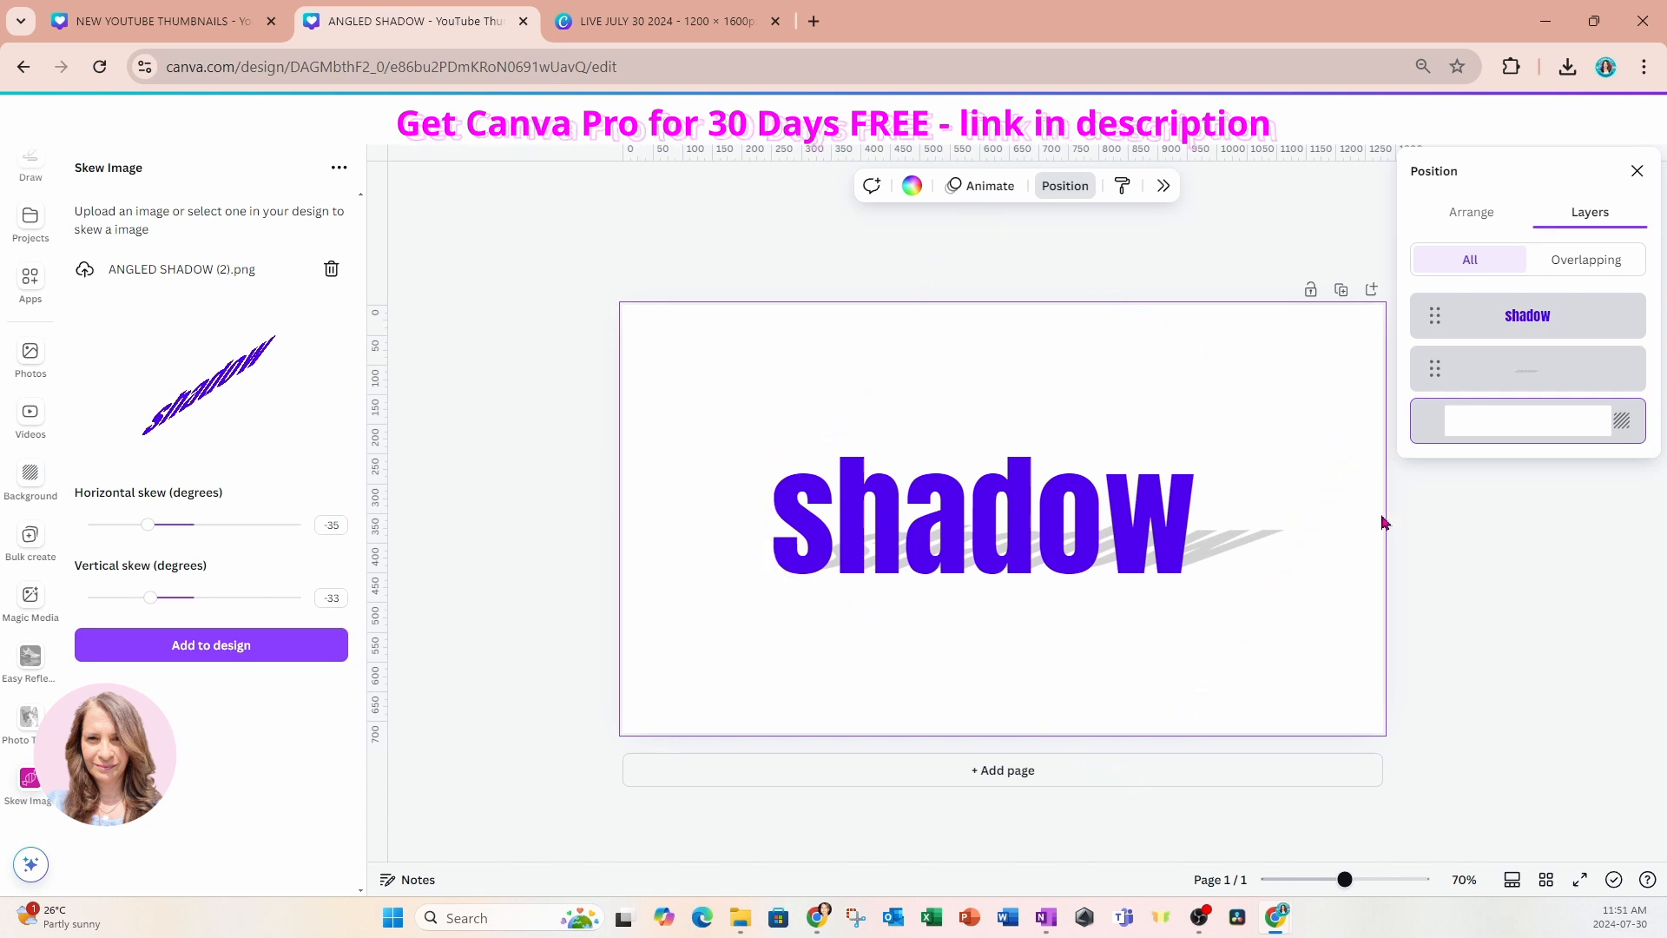
pyautogui.click(1501, 551)
pyautogui.click(387, 163)
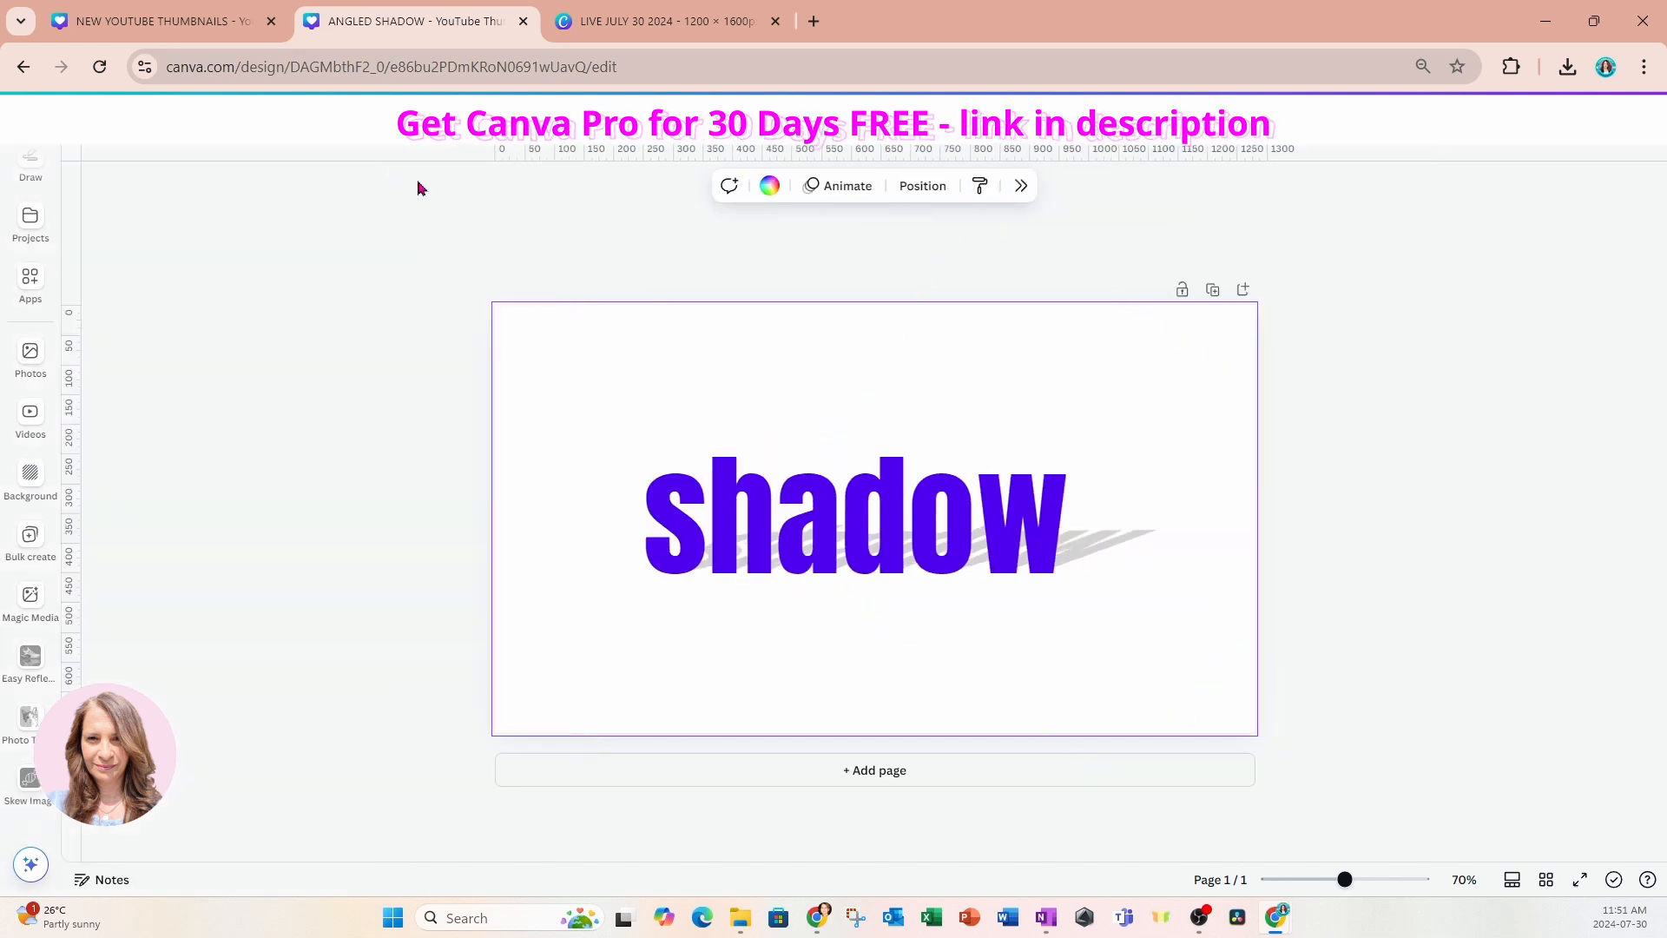
# Step: Select the word and its shadow together and enlarge them to span most of the page width
pyautogui.moveTo(405, 278); pyautogui.dragTo(1276, 741)
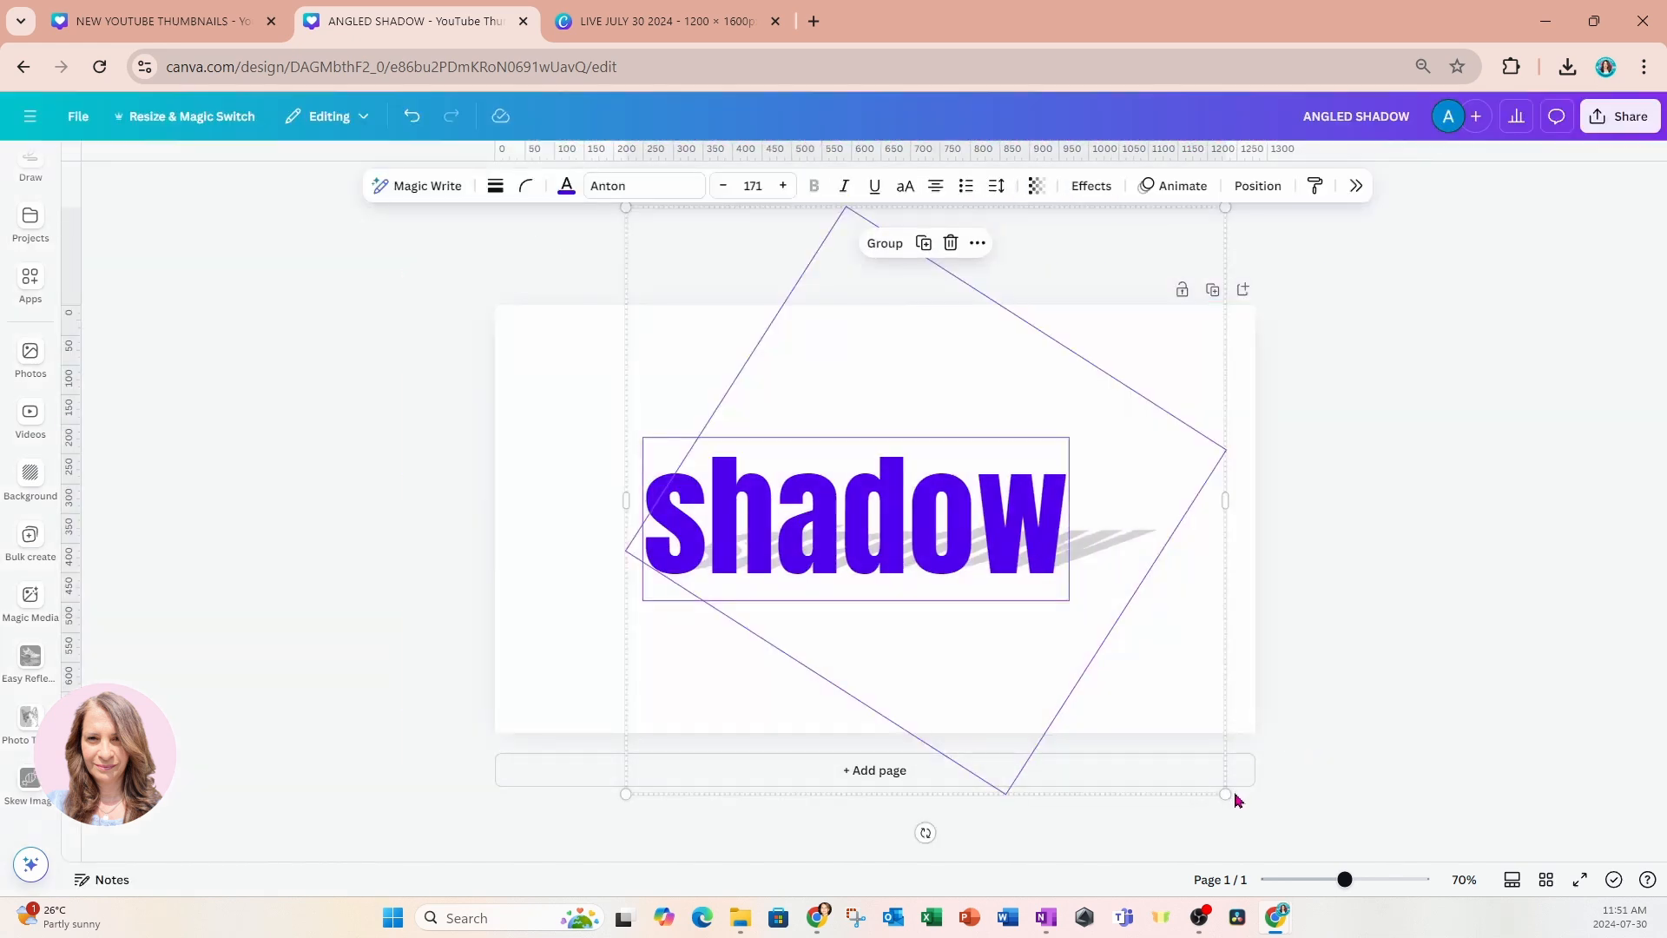
pyautogui.moveTo(1227, 795); pyautogui.dragTo(1316, 879)
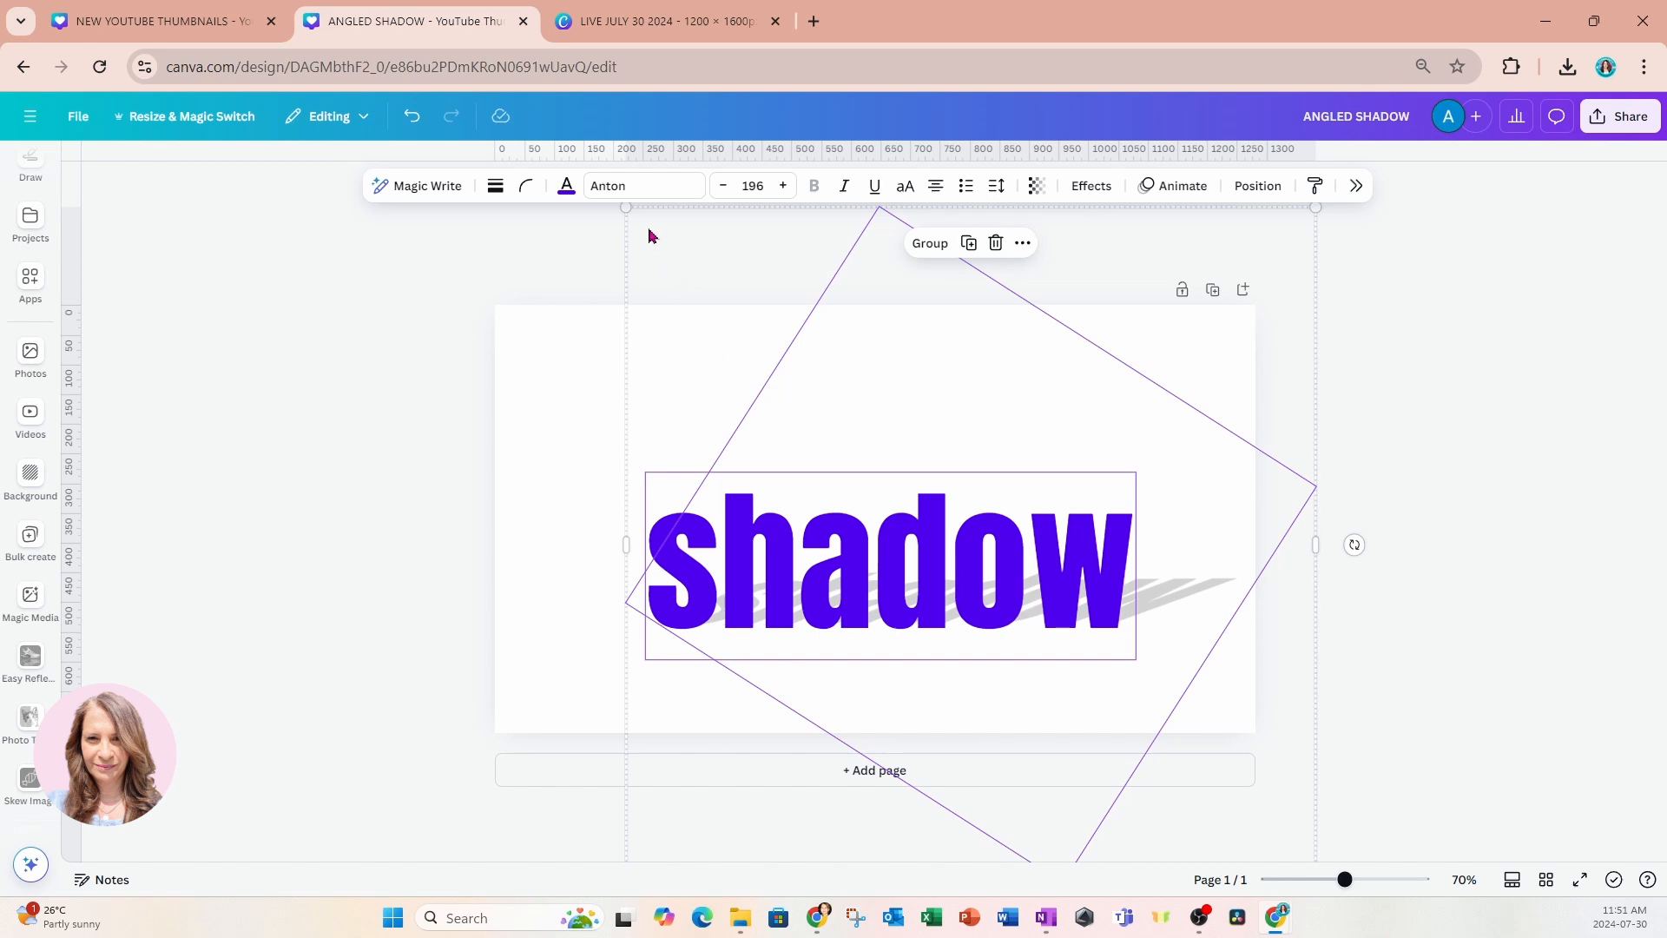
pyautogui.moveTo(626, 209); pyautogui.dragTo(426, 143)
pyautogui.click(422, 429)
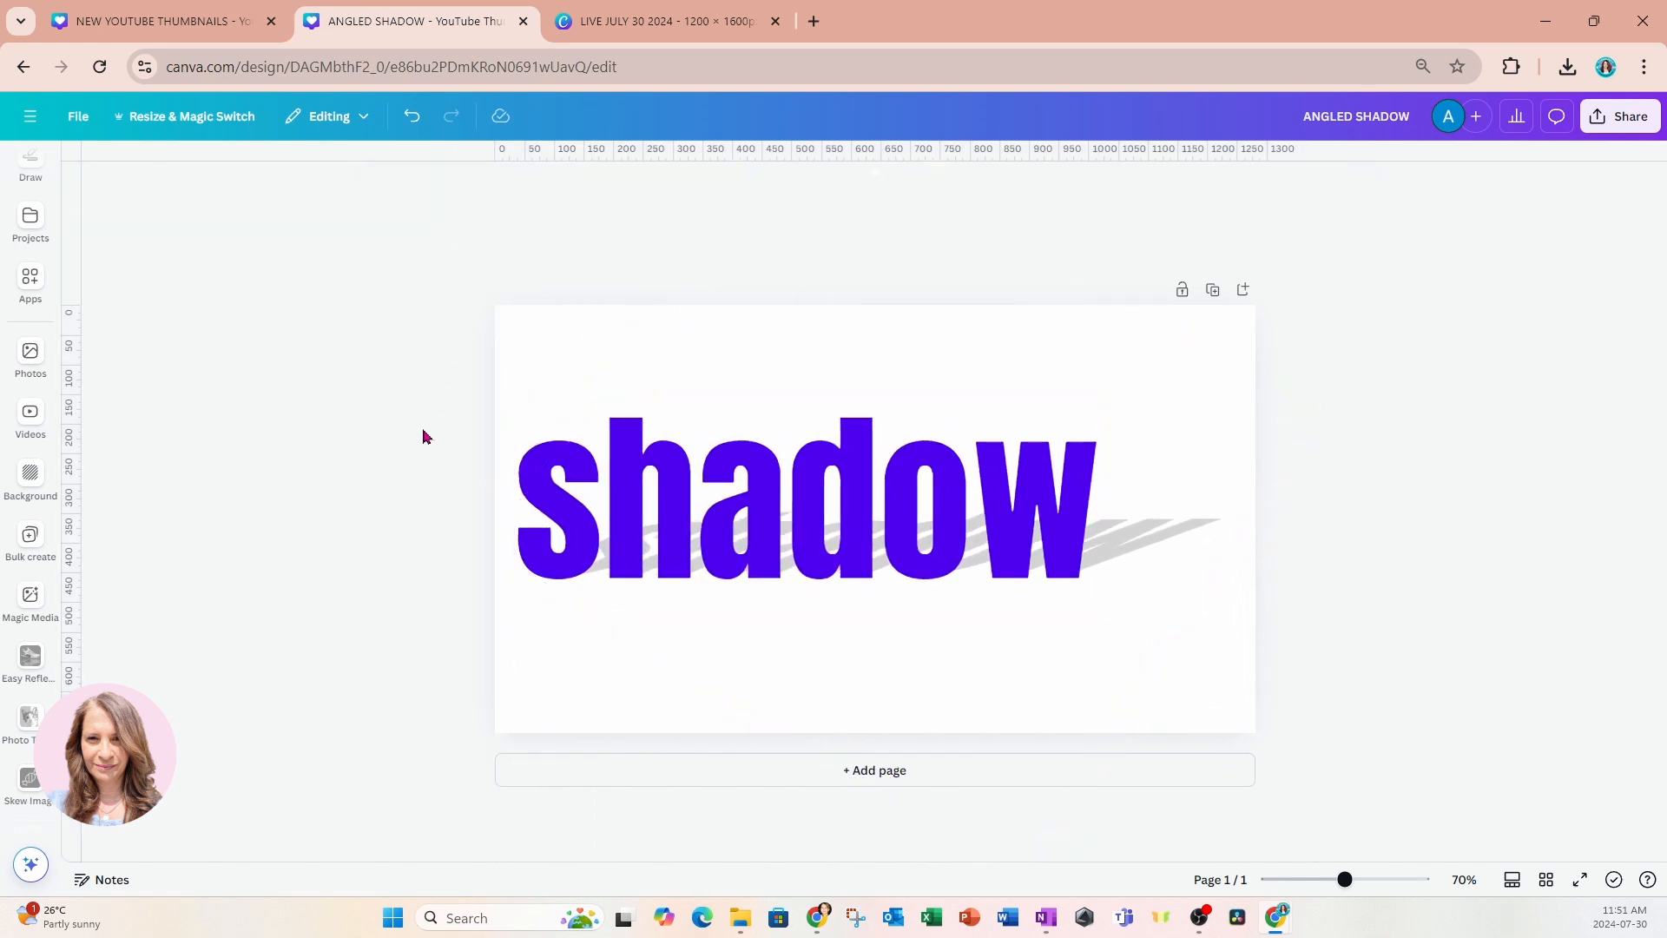